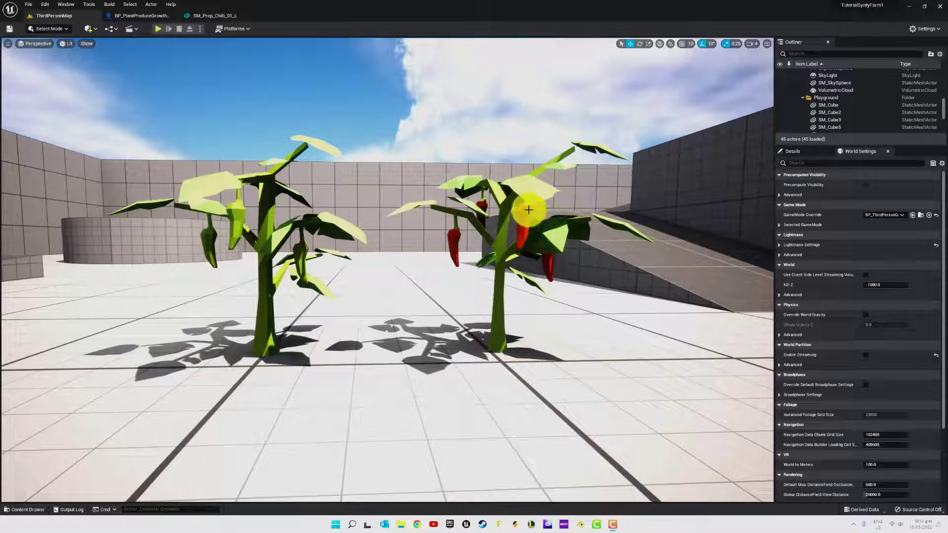
- Compare the chilli plants in the level with the chilli prop mesh and the plant growth blueprint
{"action": "left_click", "coordinate": [529, 210]}
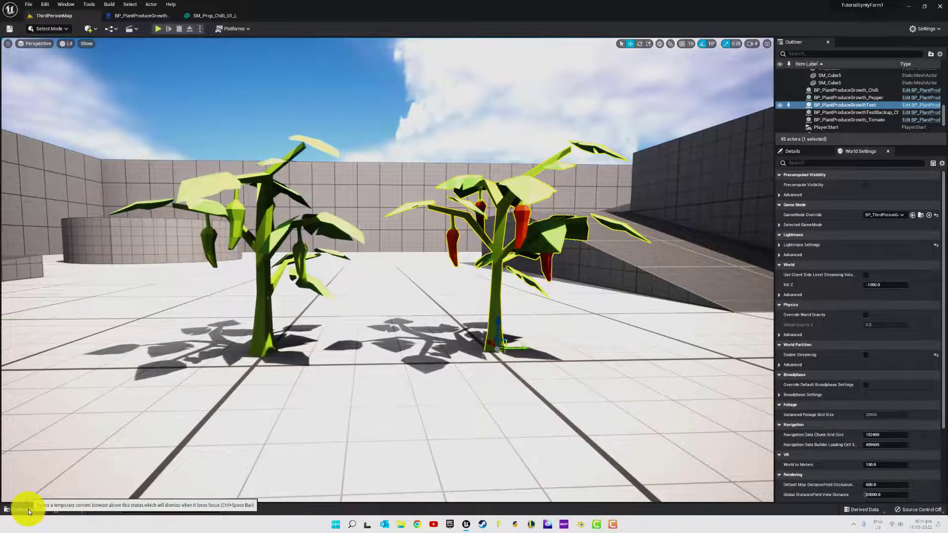
{"action": "left_click", "coordinate": [28, 508]}
{"action": "left_click", "coordinate": [208, 16]}
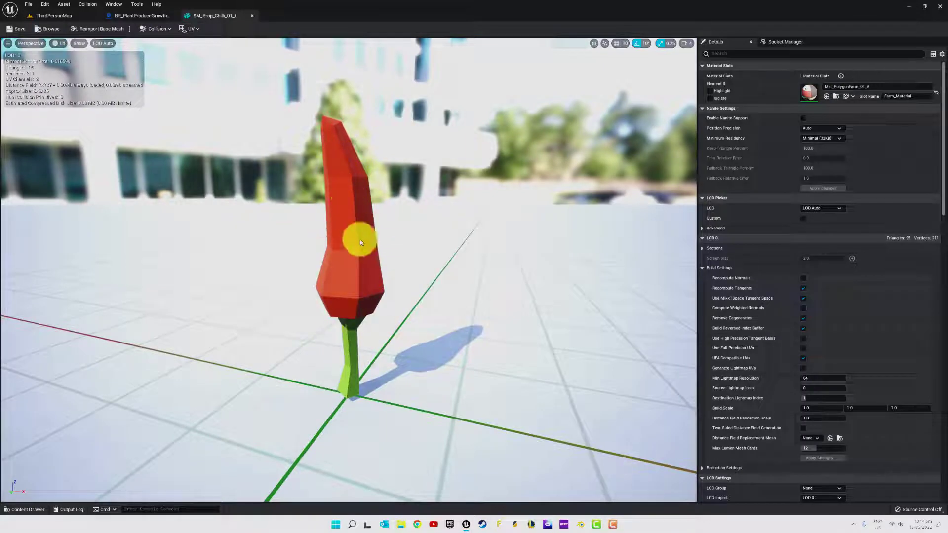
{"action": "left_click", "coordinate": [152, 16]}
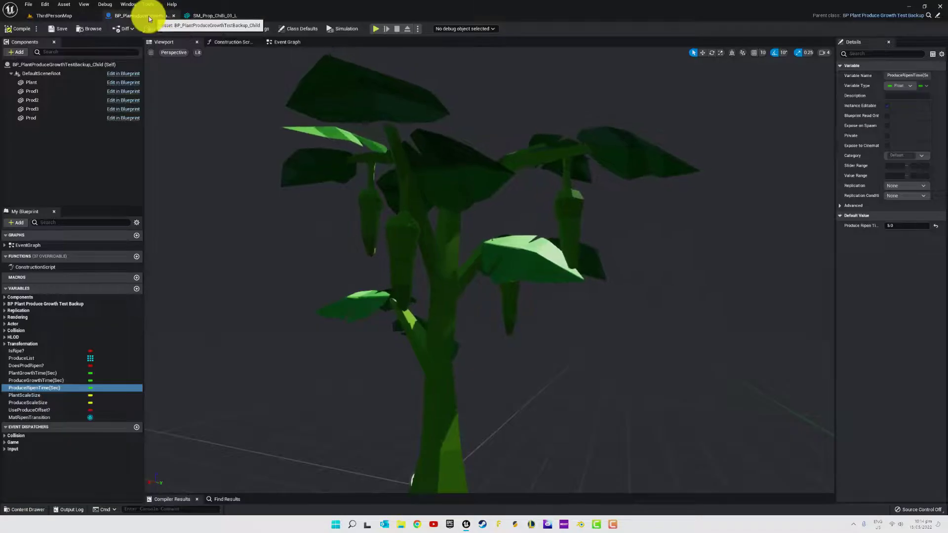
{"action": "left_click", "coordinate": [64, 16]}
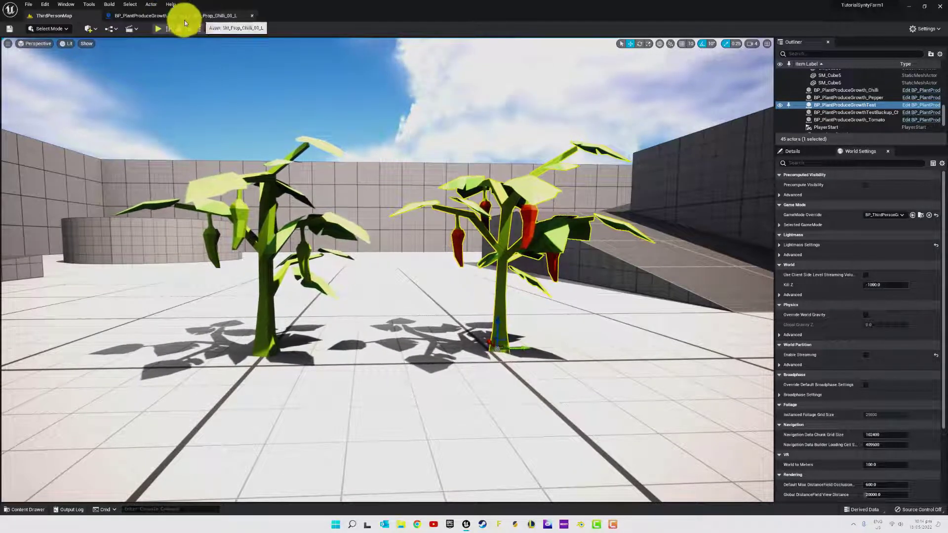
{"action": "left_click", "coordinate": [211, 16]}
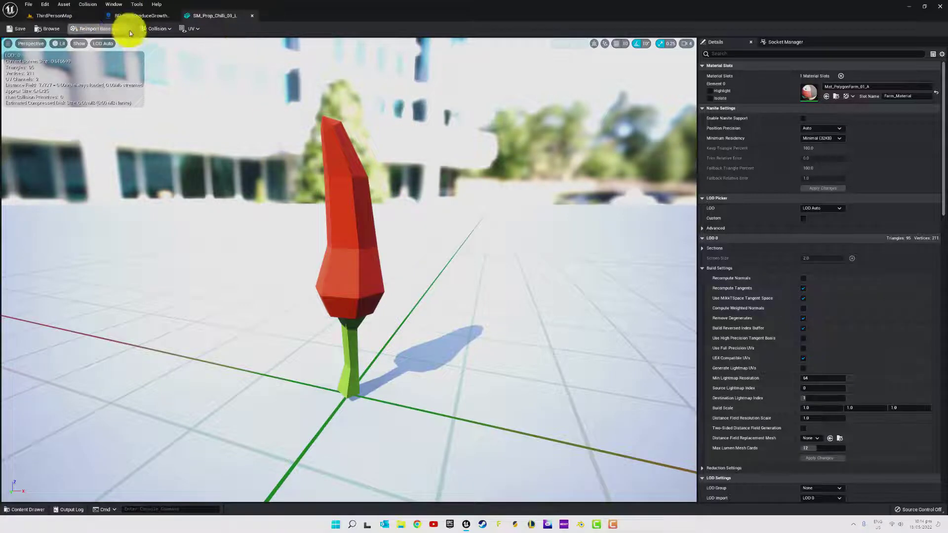
- Run the simulation in the plant growth blueprint to watch the chillies ripen, and stop it
{"action": "left_click", "coordinate": [137, 16]}
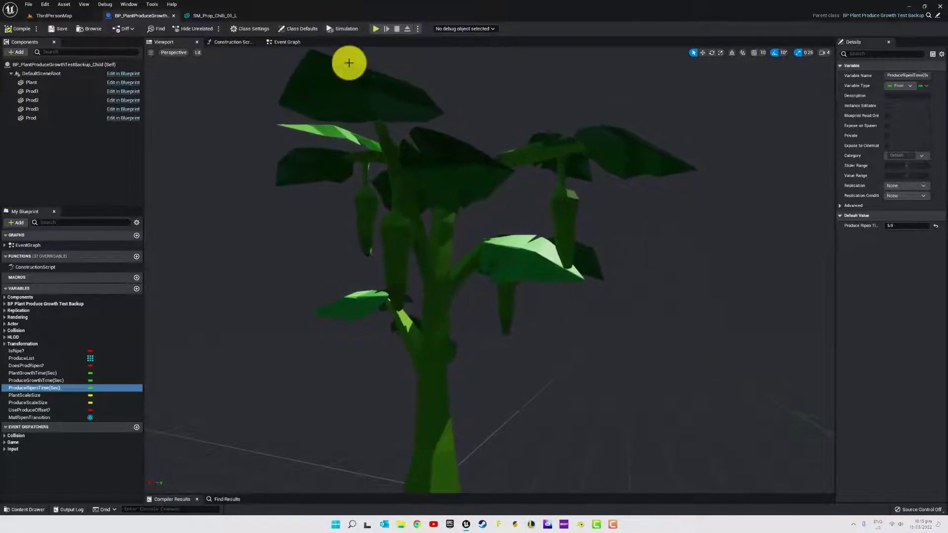
{"action": "left_click", "coordinate": [341, 28]}
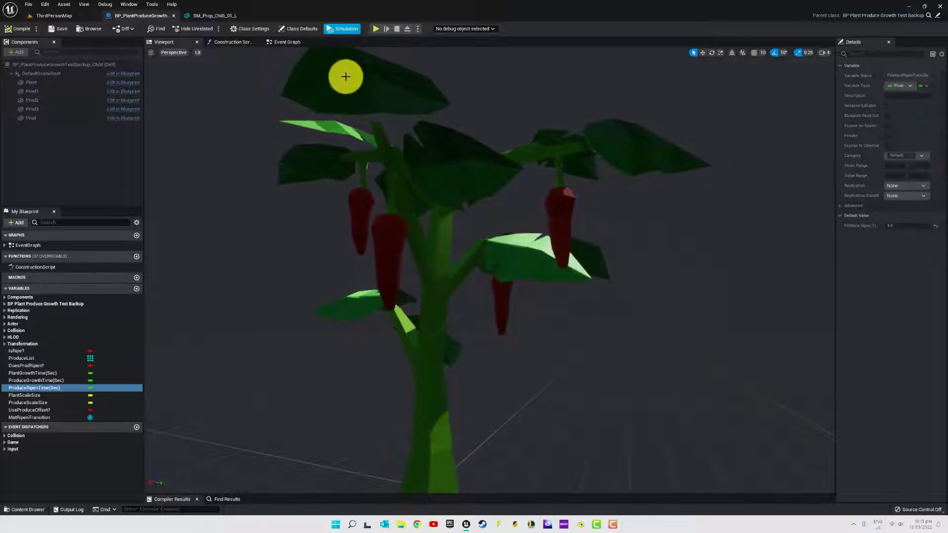
{"action": "left_click", "coordinate": [342, 29]}
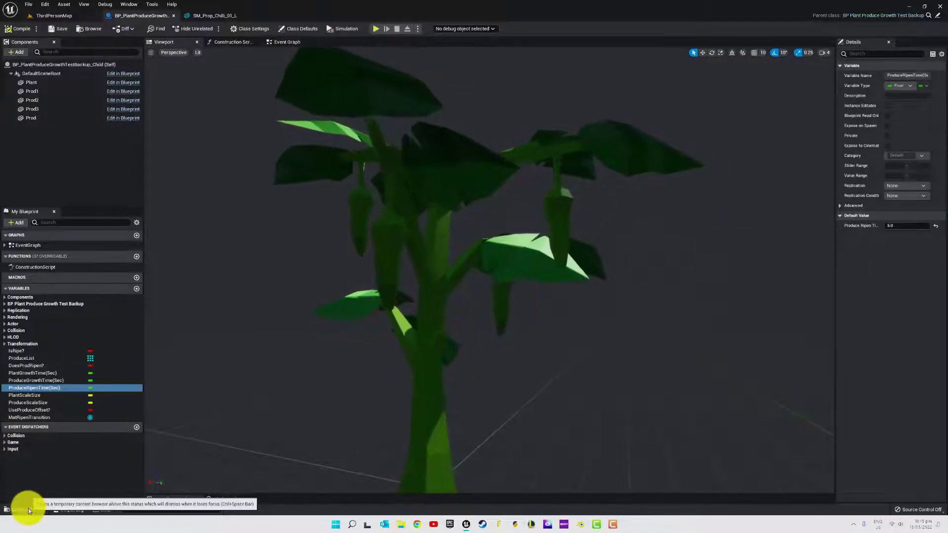
- Copy the material Mat_PolygonFarm_01_A from PolygonFarm/Materials into the Plants/Materials folder
{"action": "left_click", "coordinate": [69, 15]}
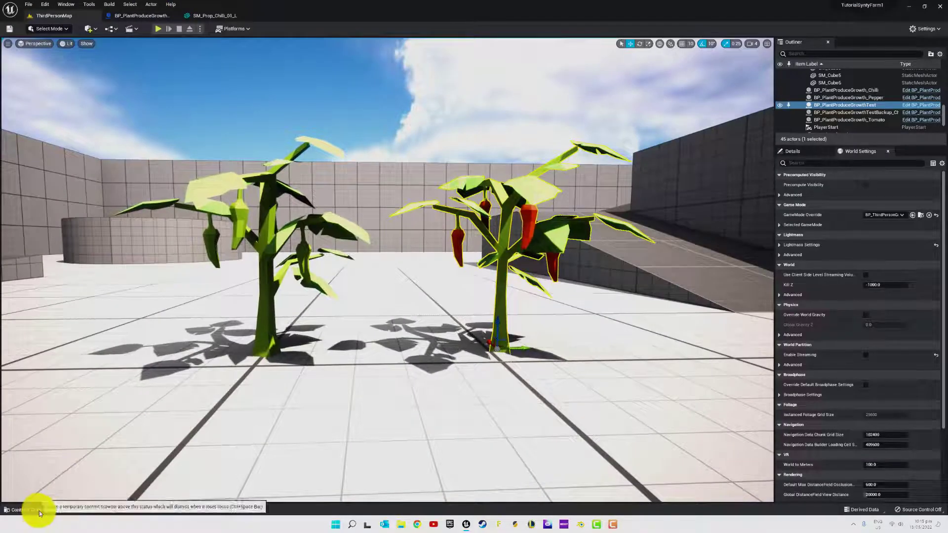
{"action": "left_click", "coordinate": [40, 510]}
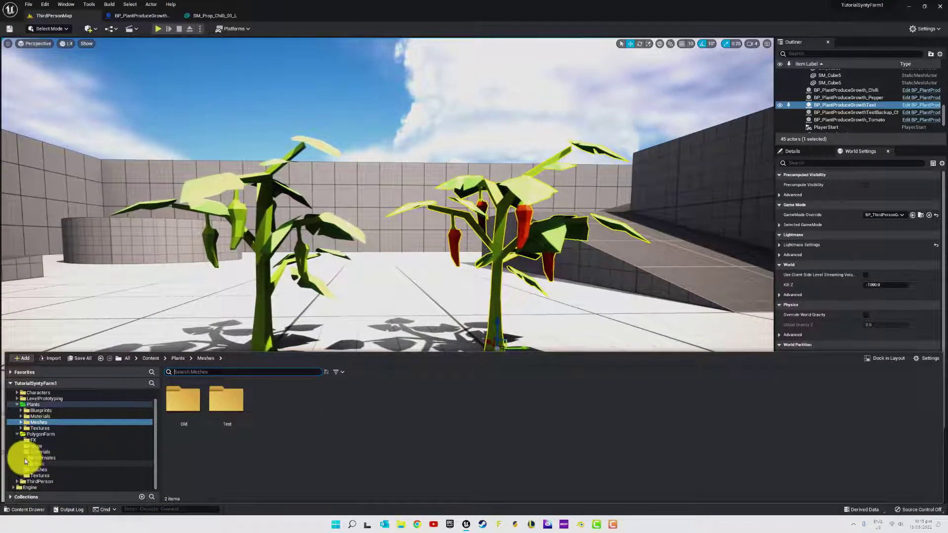
{"action": "left_click", "coordinate": [27, 434]}
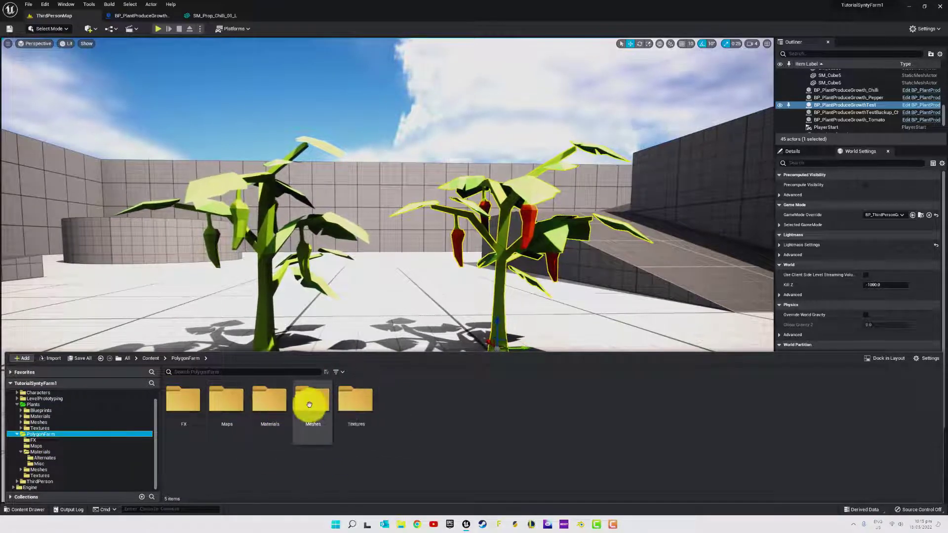
{"action": "double_click", "coordinate": [280, 406]}
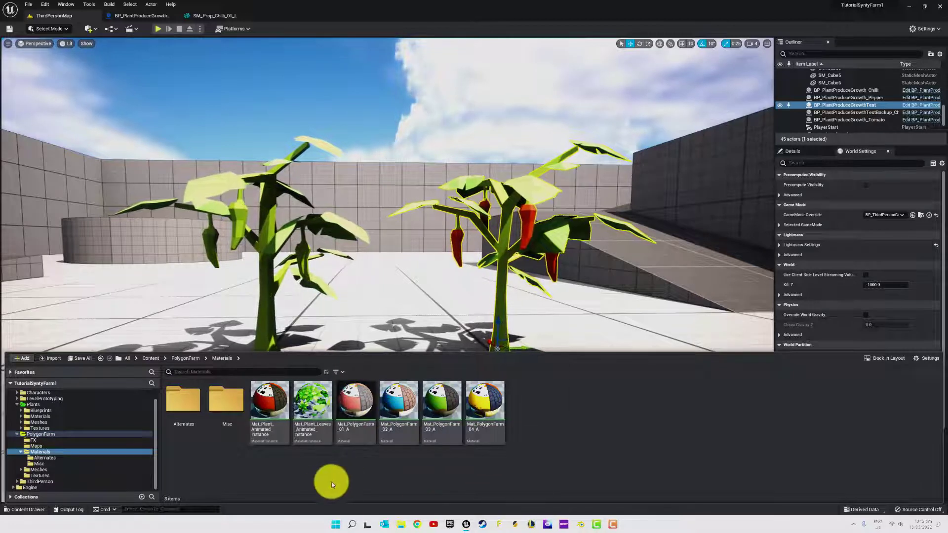
{"action": "left_click", "coordinate": [358, 405]}
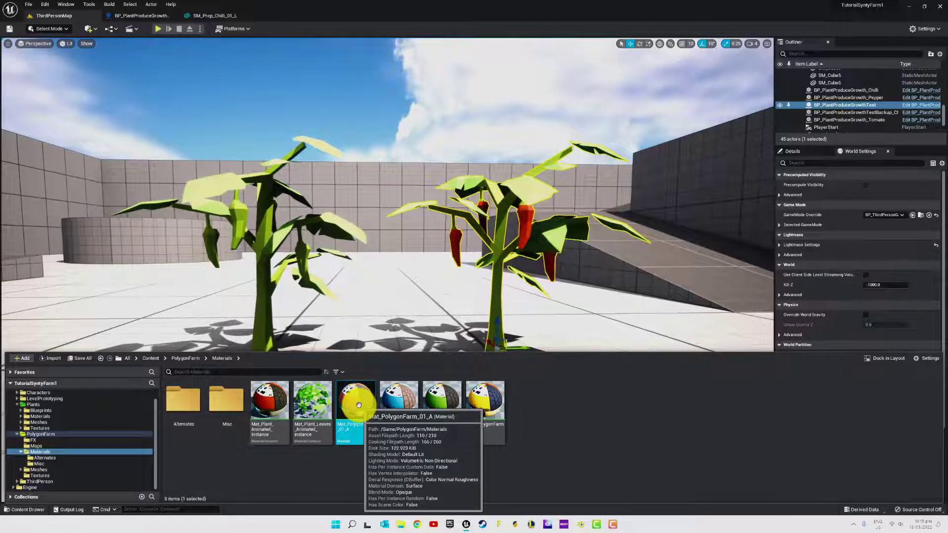
{"action": "left_click_drag", "start_coordinate": [359, 405], "coordinate": [51, 417]}
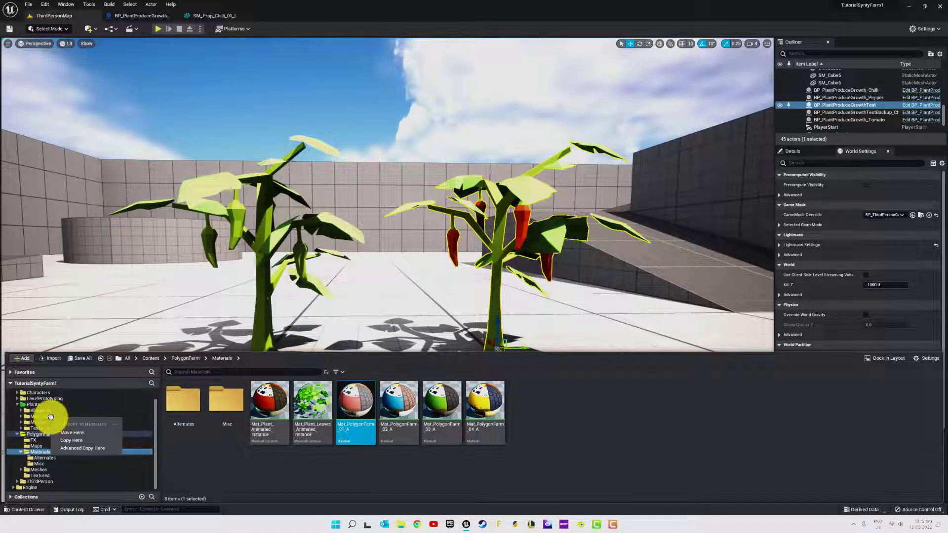
{"action": "left_click", "coordinate": [79, 440]}
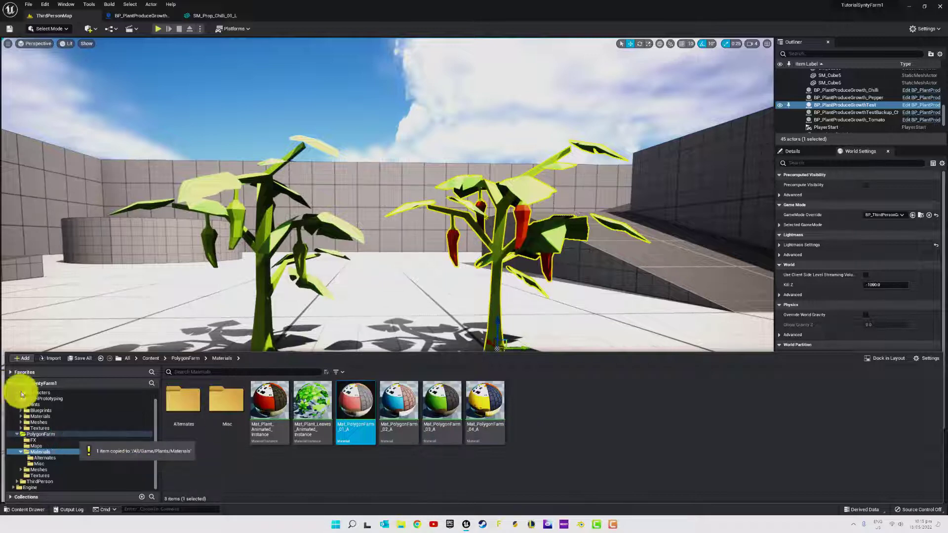
- Duplicate the copied material in Plants/Materials and name the duplicate Mat_PolygonFarm_01_A_Ripen
{"action": "left_click", "coordinate": [48, 416]}
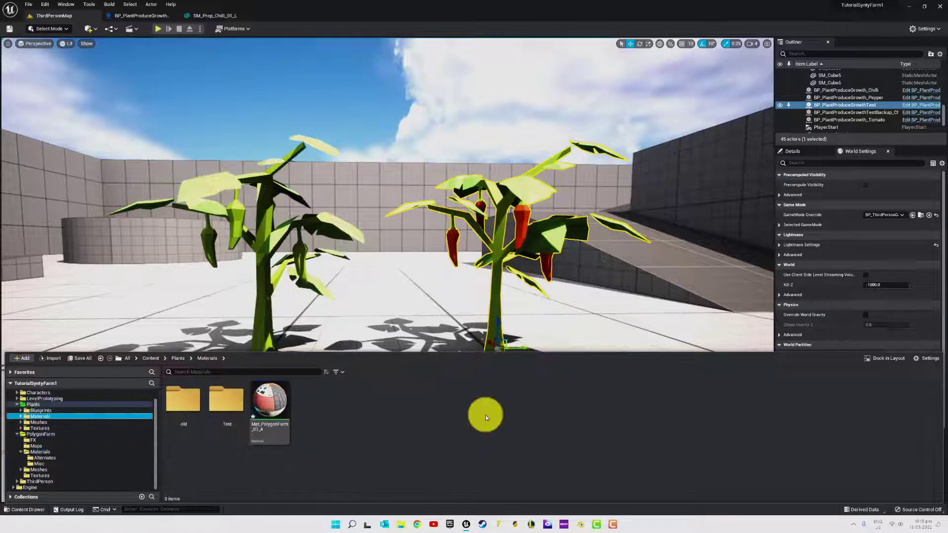
{"action": "left_click", "coordinate": [271, 409]}
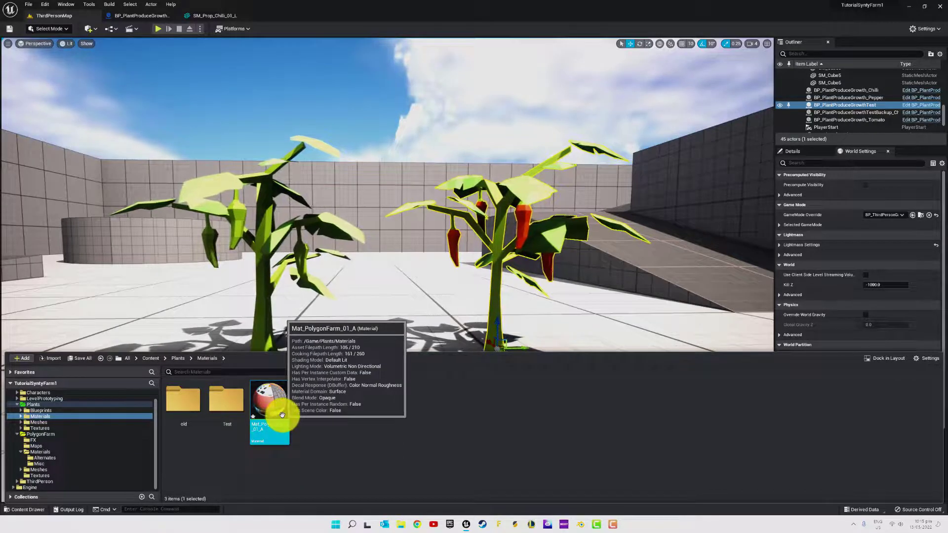
{"action": "key", "text": "ctrl+d"}
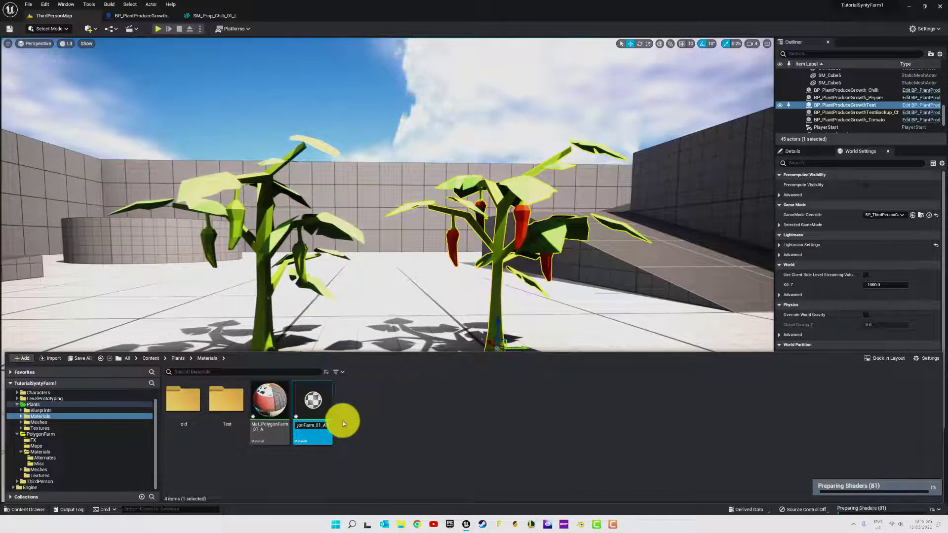
{"action": "key", "text": "BackSpace"}
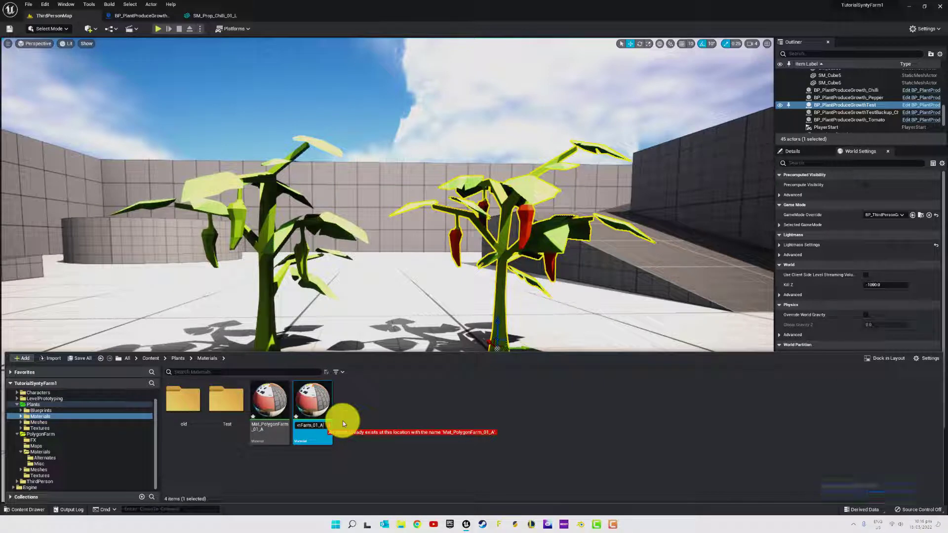
{"action": "type", "text": "_R"}
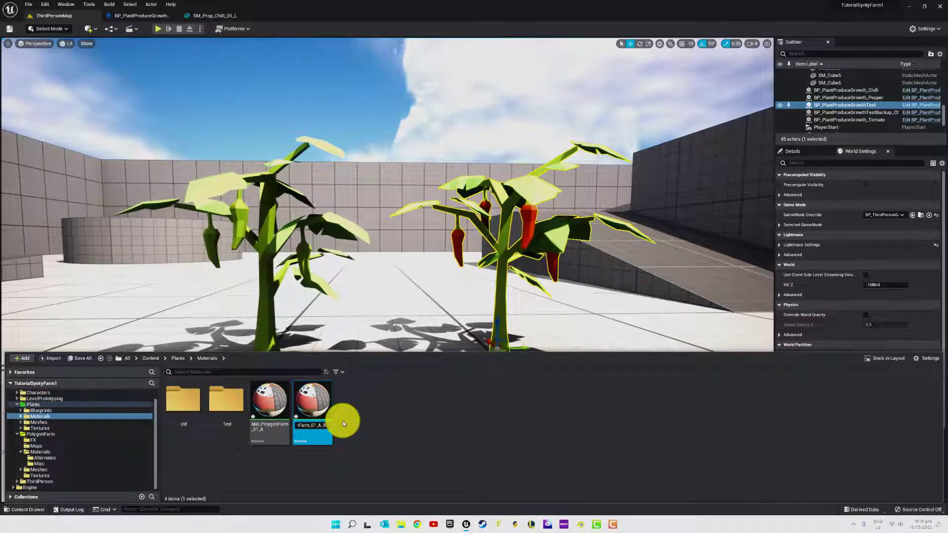
{"action": "type", "text": "ipen"}
{"action": "key", "text": "Return"}
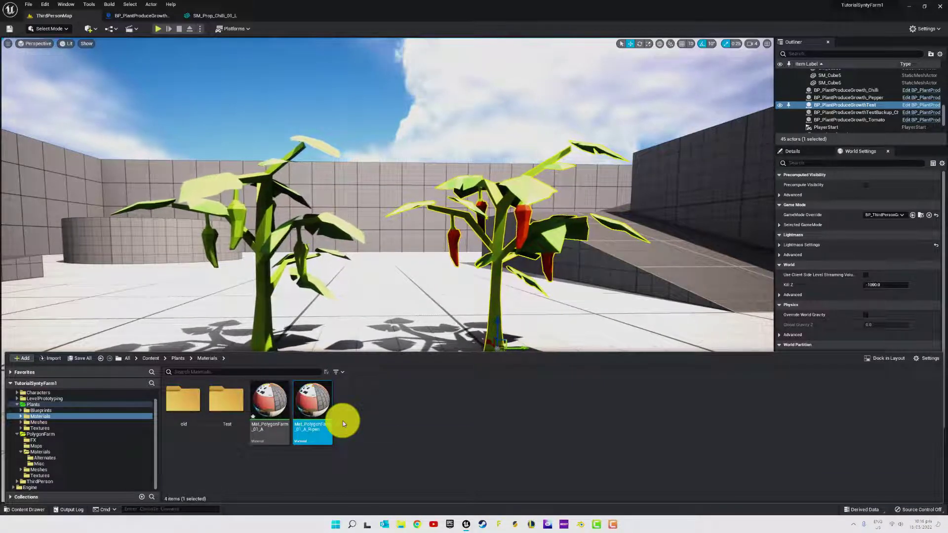
- Save all unsaved content, including the copied Mat_PolygonFarm_01_A material
{"action": "left_click", "coordinate": [263, 419]}
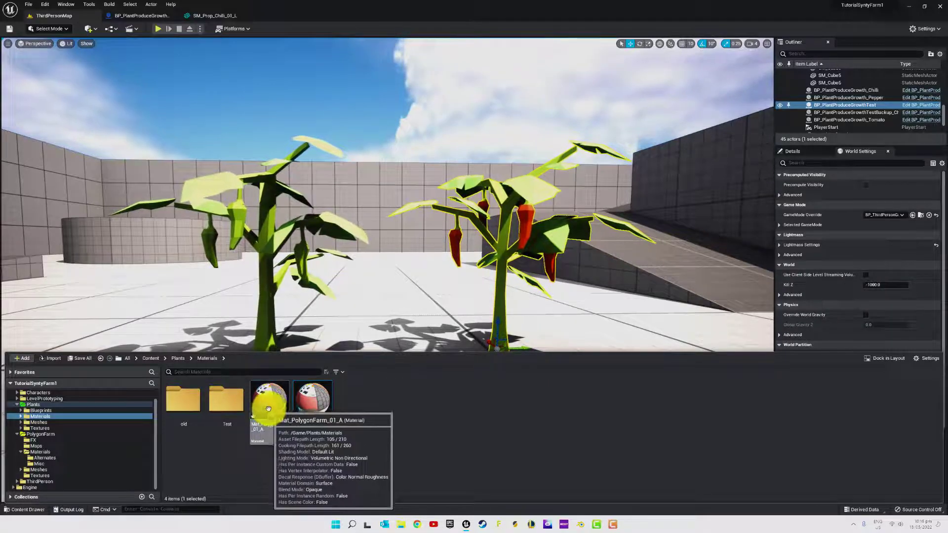
{"action": "left_click", "coordinate": [312, 408]}
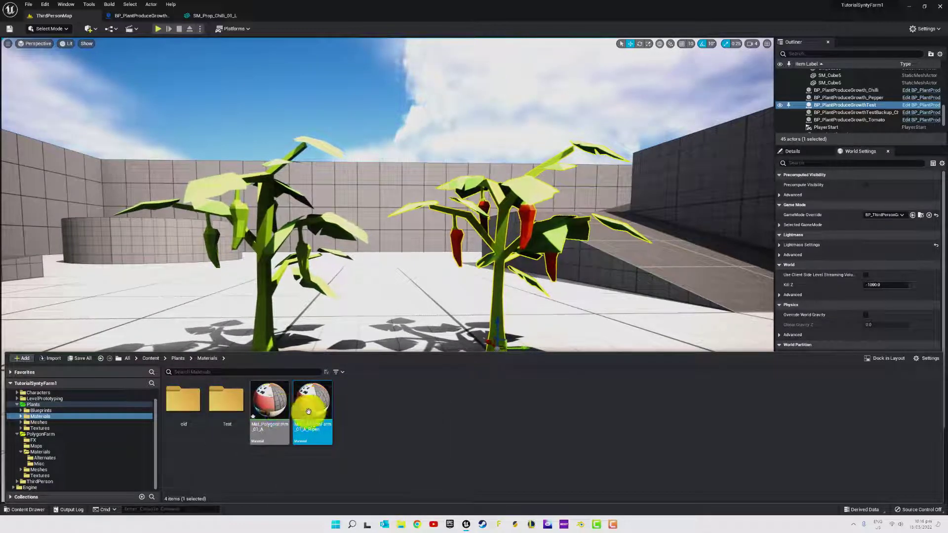
{"action": "mouse_move", "coordinate": [266, 405]}
{"action": "left_click", "coordinate": [80, 358]}
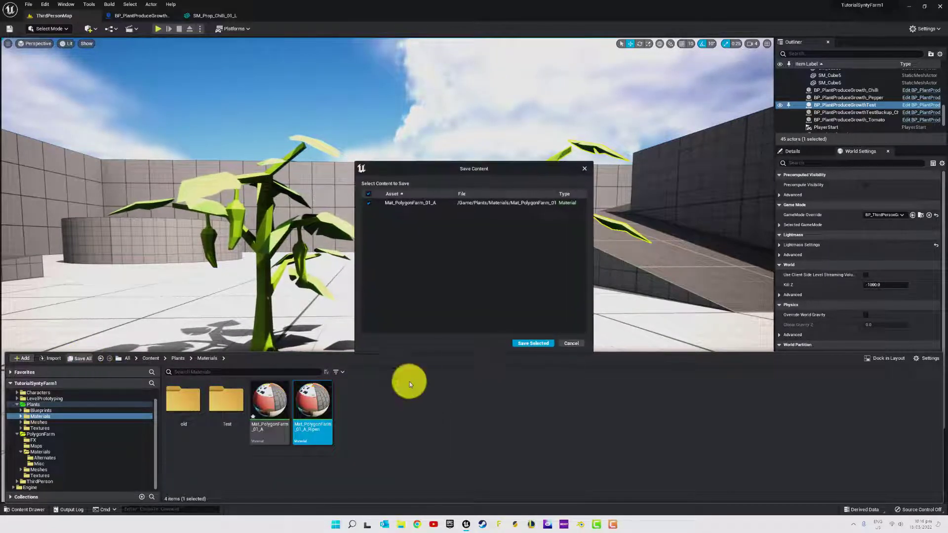
{"action": "left_click", "coordinate": [528, 343]}
- Open Mat_PolygonFarm_01_A_Ripen and move its Texture Sample node well away from the material output node to make room
{"action": "double_click", "coordinate": [312, 407]}
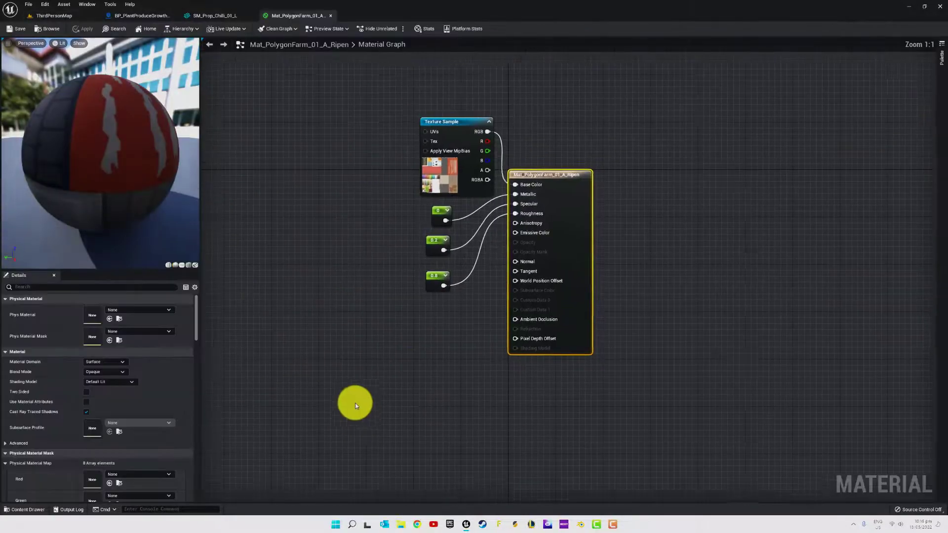
{"action": "left_click_drag", "start_coordinate": [473, 131], "coordinate": [288, 148]}
{"action": "right_click_drag", "start_coordinate": [393, 119], "coordinate": [422, 195]}
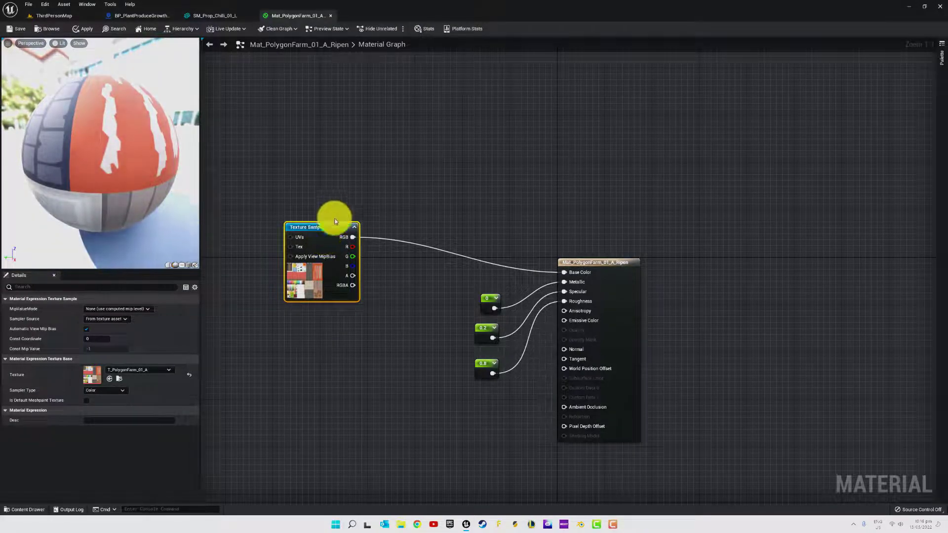
{"action": "left_click_drag", "start_coordinate": [313, 224], "coordinate": [325, 242]}
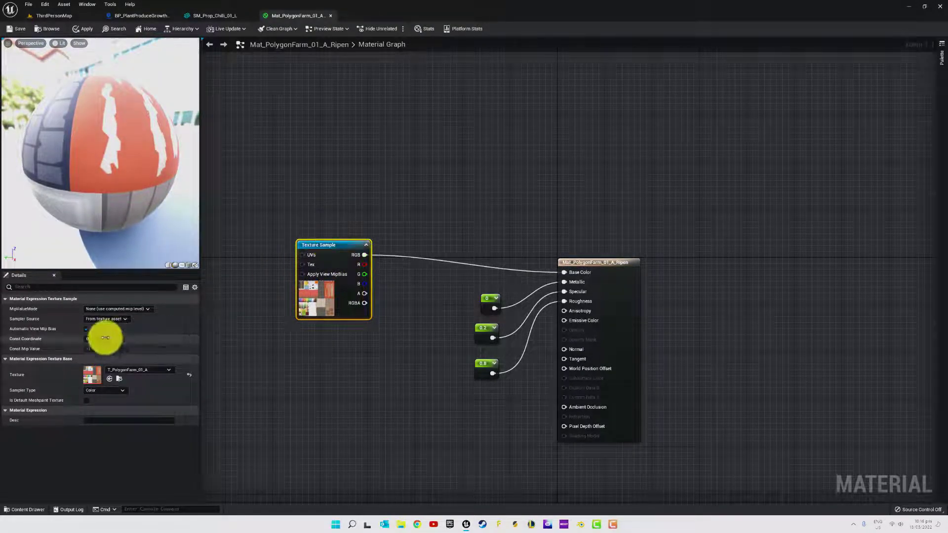
- Add a Constant3Vector node, check the chilli mesh's colours, and place the node just above the Texture Sample
{"action": "left_click", "coordinate": [407, 176]}
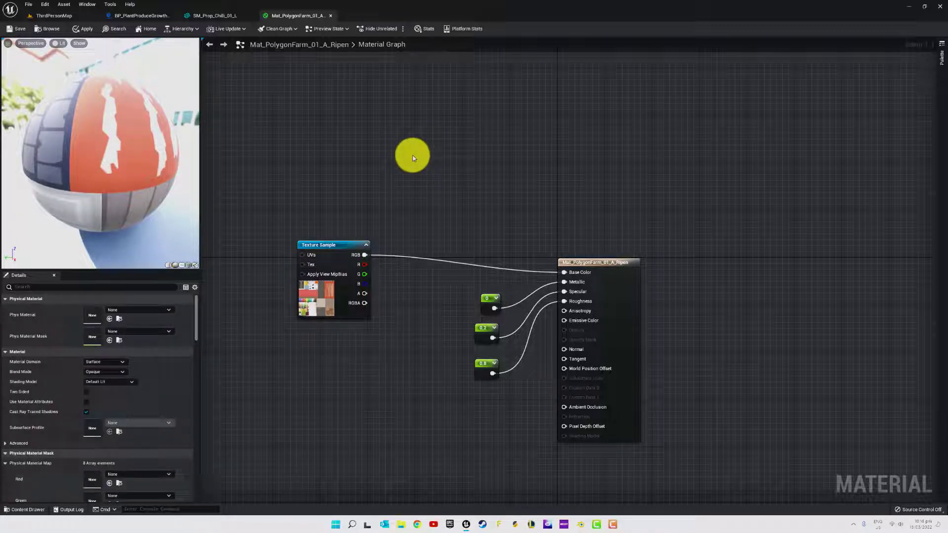
{"action": "left_click", "coordinate": [413, 157]}
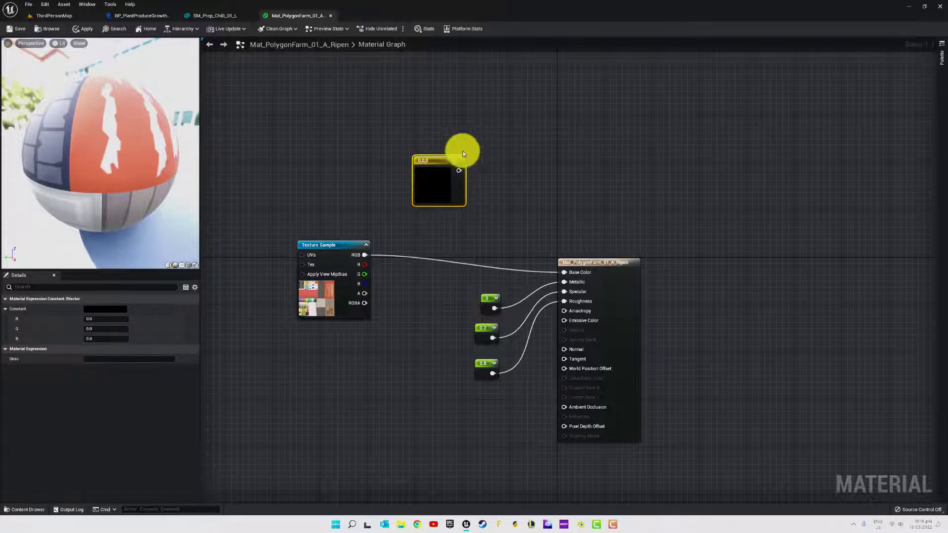
{"action": "left_click_drag", "start_coordinate": [451, 159], "coordinate": [441, 132]}
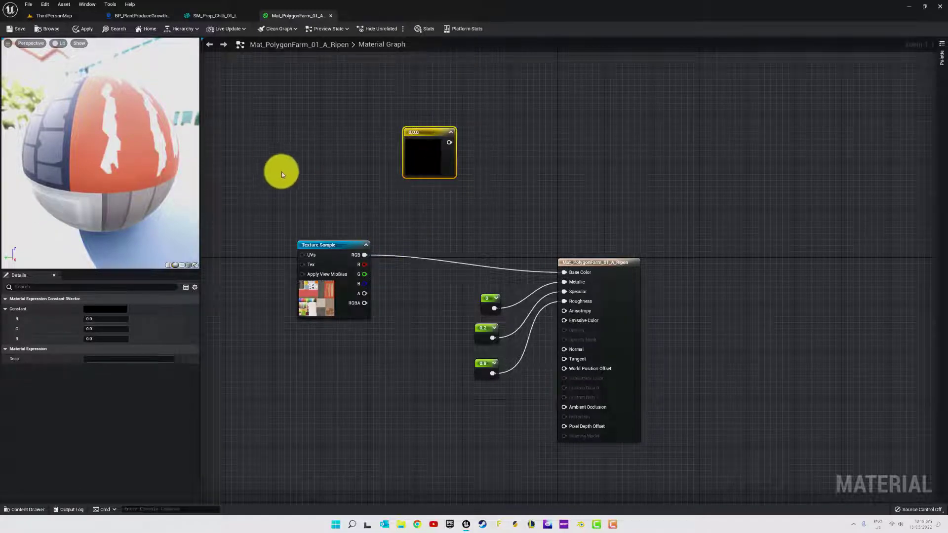
{"action": "left_click", "coordinate": [212, 15]}
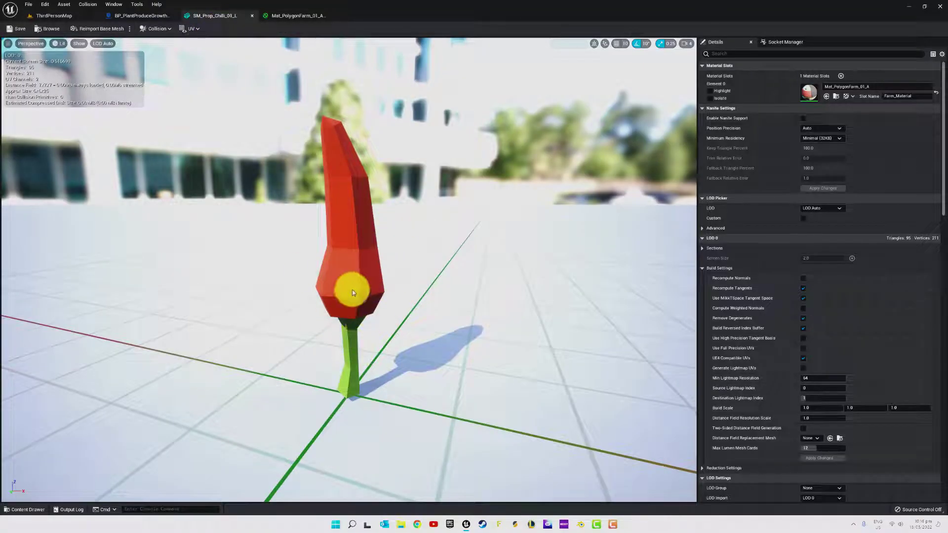
{"action": "left_click", "coordinate": [285, 17]}
{"action": "left_click_drag", "start_coordinate": [423, 134], "coordinate": [358, 176]}
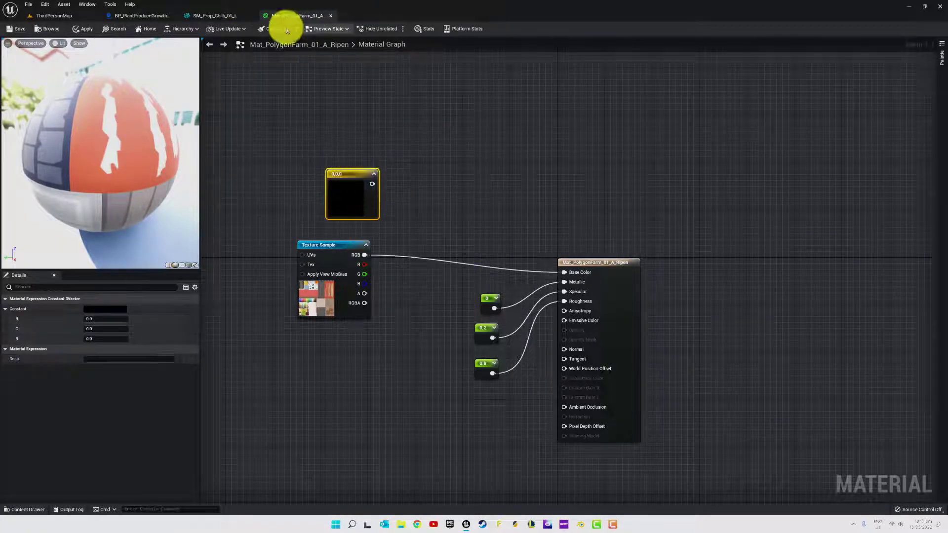
- Examine the T_PolygonFarm_01_A texture used by the Texture Sample and return to the ripen material's graph
{"action": "double_click", "coordinate": [322, 294]}
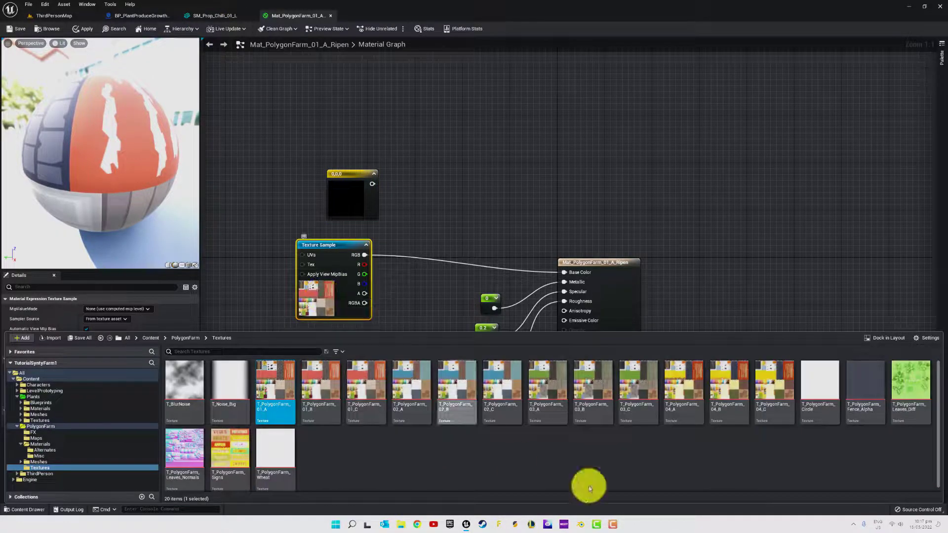
{"action": "double_click", "coordinate": [275, 391]}
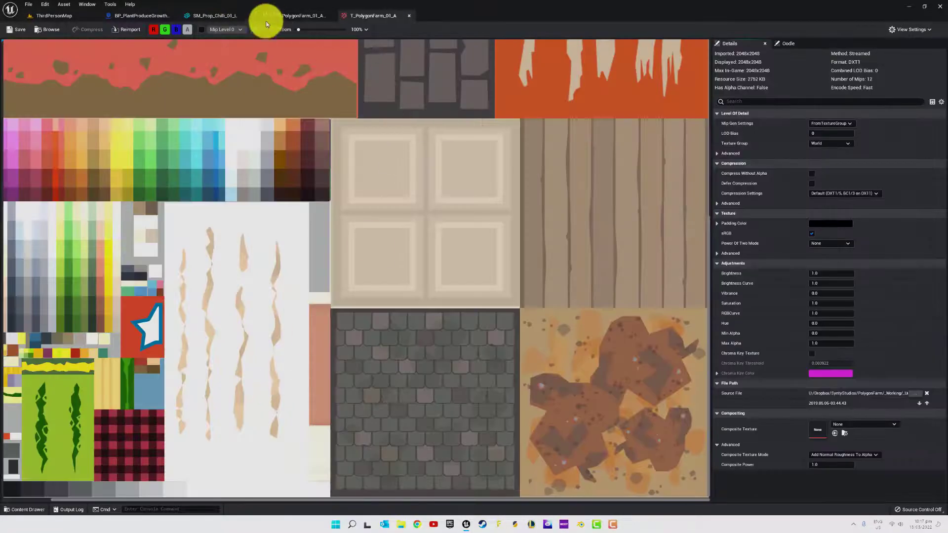
{"action": "left_click", "coordinate": [307, 13]}
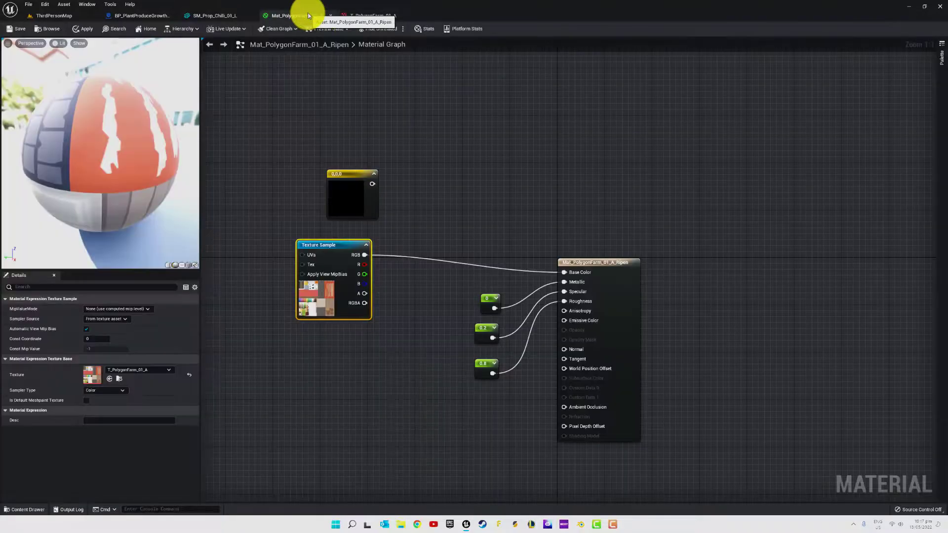
- Set the Constant3Vector to a light green sampled from T_PolygonFarm_01_A, about R 0.162, G 0.262, B 0.054, and close the texture
{"action": "double_click", "coordinate": [352, 200]}
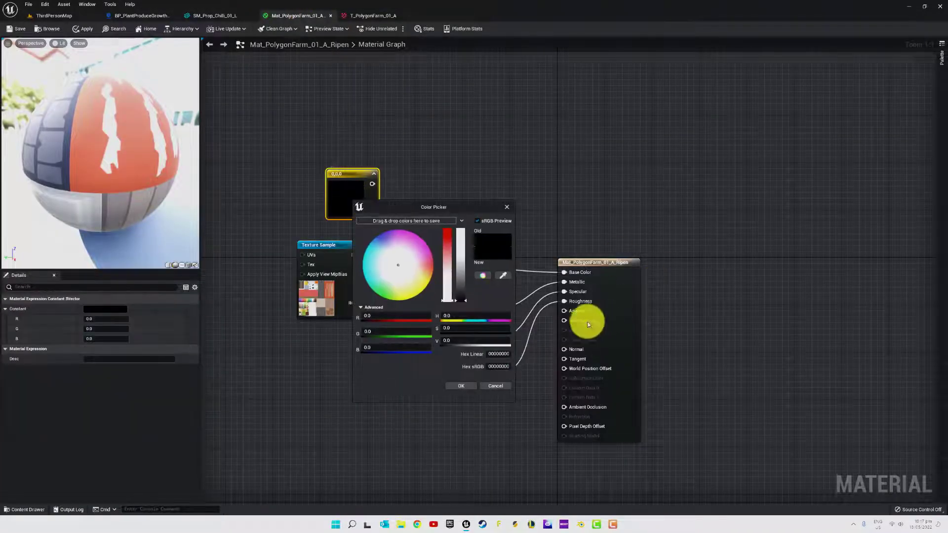
{"action": "left_click", "coordinate": [505, 274]}
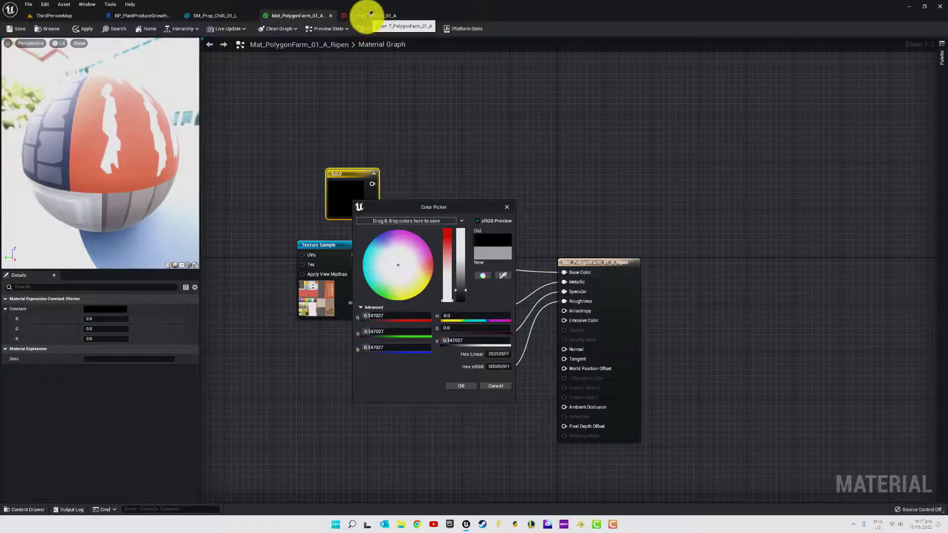
{"action": "left_click", "coordinate": [370, 15]}
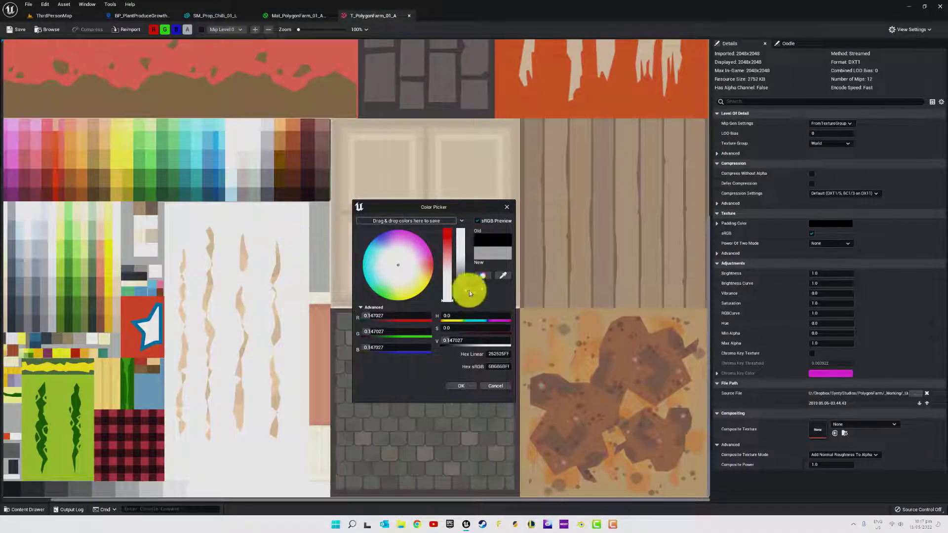
{"action": "left_click", "coordinate": [503, 275]}
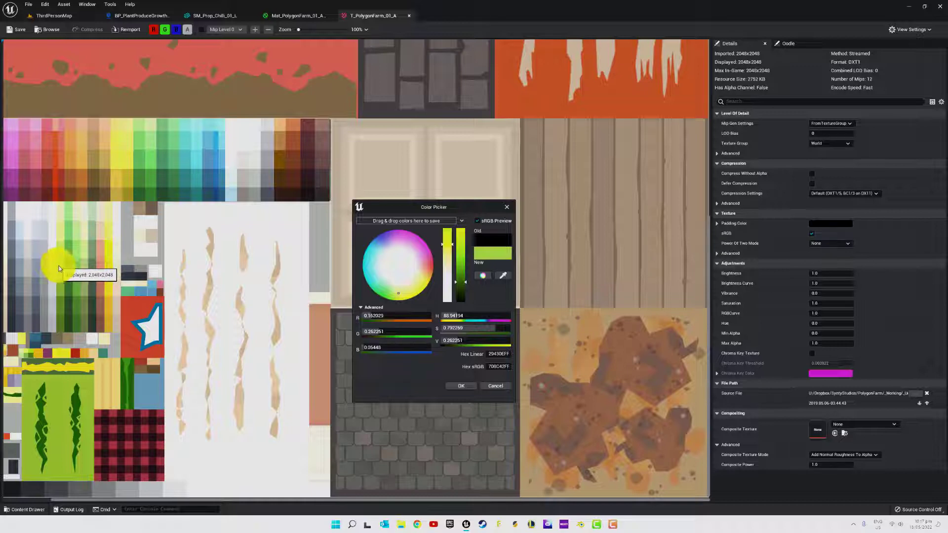
{"action": "left_click", "coordinate": [500, 275]}
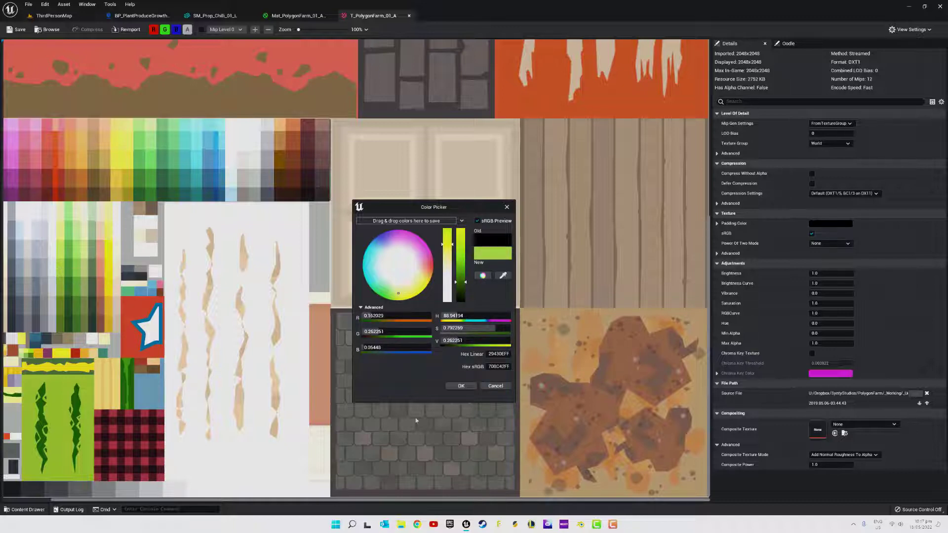
{"action": "left_click", "coordinate": [461, 387]}
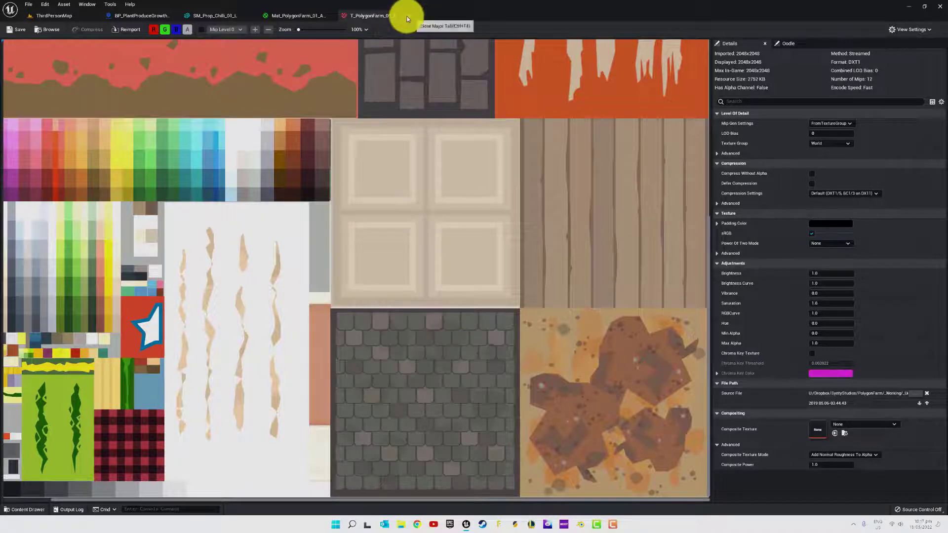
{"action": "left_click", "coordinate": [408, 18]}
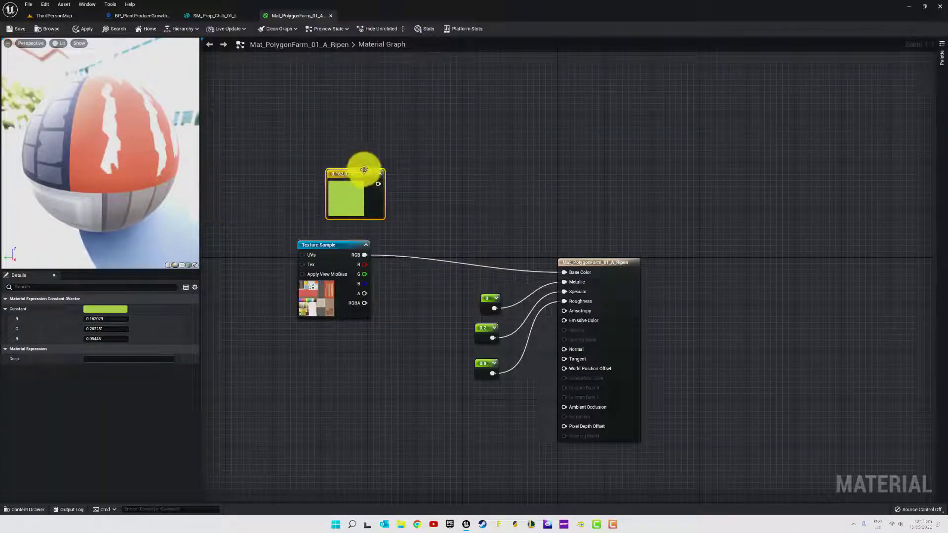
- Add a LinearInterpolate node with the green colour feeding A and the Texture Sample's RGB feeding B
{"action": "left_click_drag", "start_coordinate": [364, 170], "coordinate": [346, 176]}
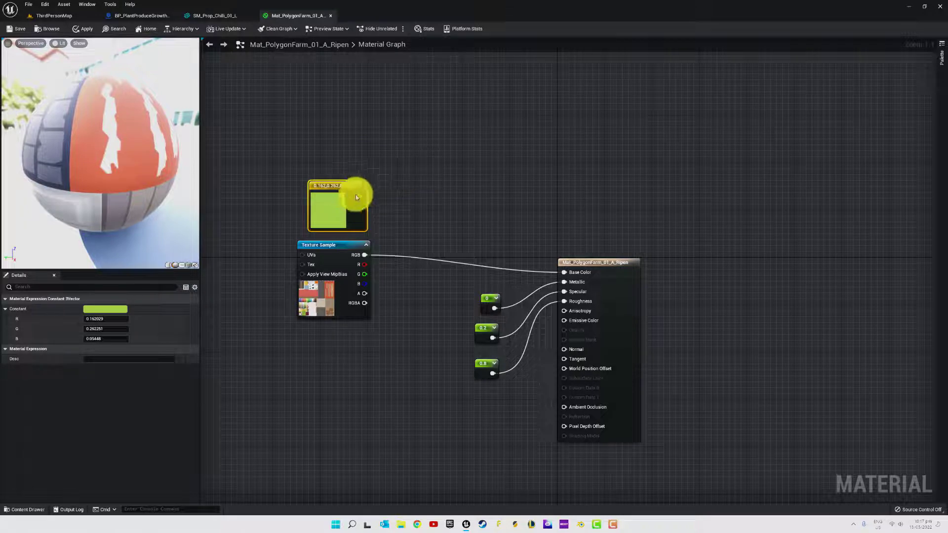
{"action": "left_click_drag", "start_coordinate": [361, 195], "coordinate": [424, 202]}
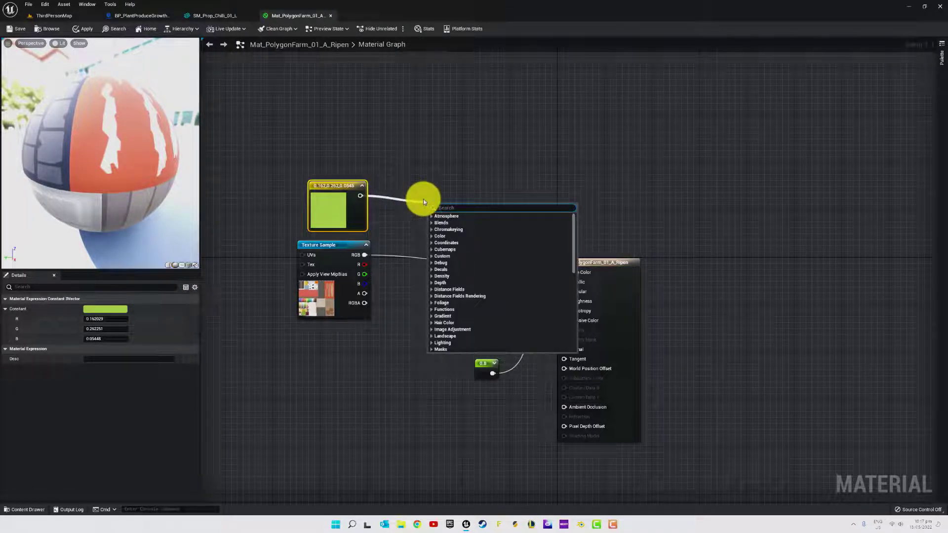
{"action": "type", "text": "lerp"}
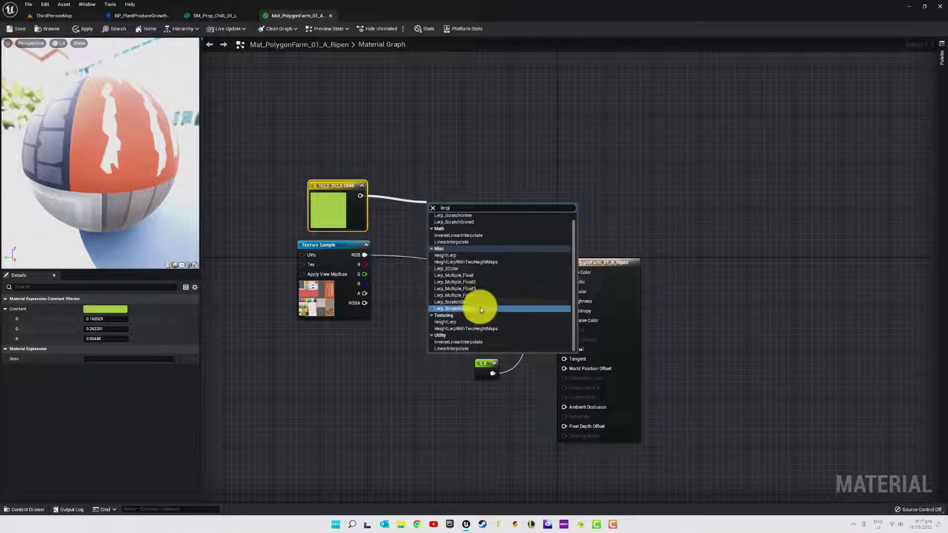
{"action": "left_click", "coordinate": [459, 351]}
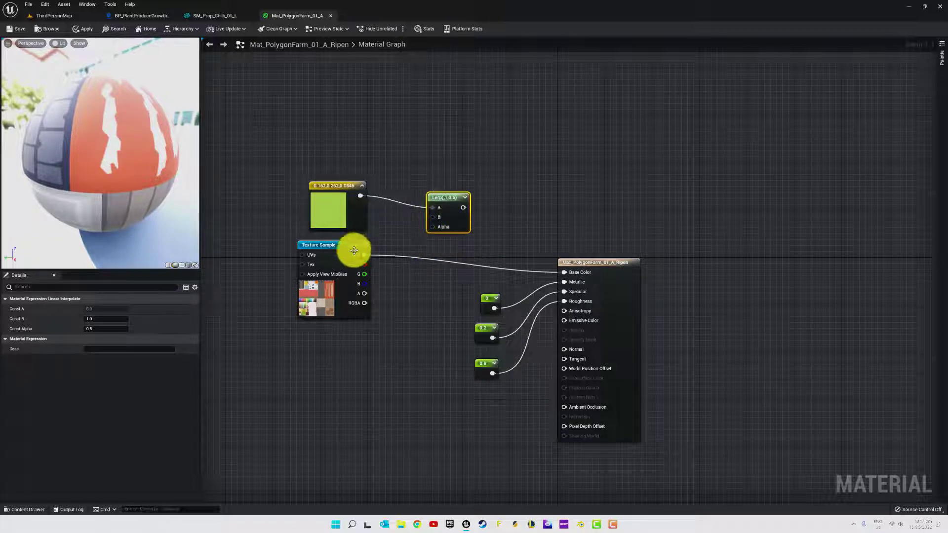
{"action": "left_click_drag", "start_coordinate": [365, 255], "coordinate": [433, 217]}
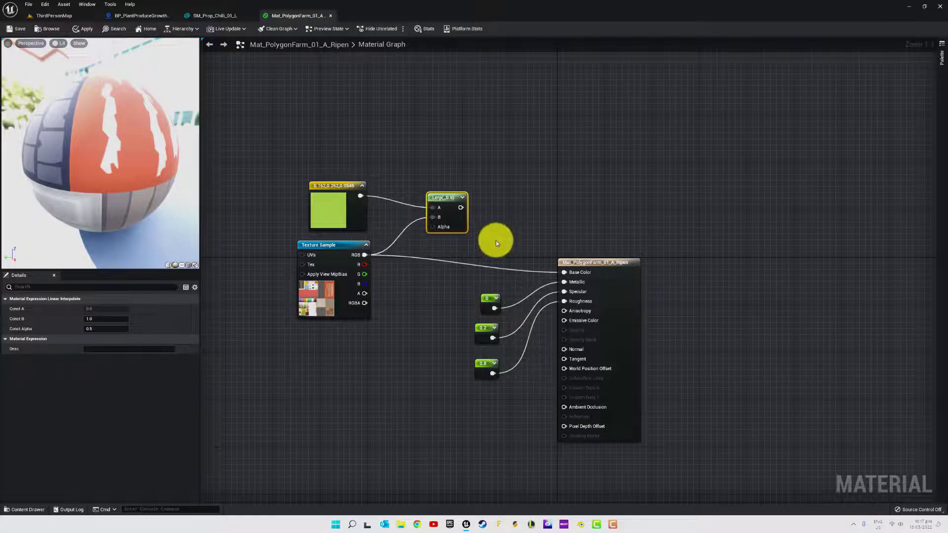
- Promote the Lerp's Alpha to a parameter named Ripen below the Texture Sample, and connect the Lerp's output to Base Color
{"action": "right_click", "coordinate": [433, 230]}
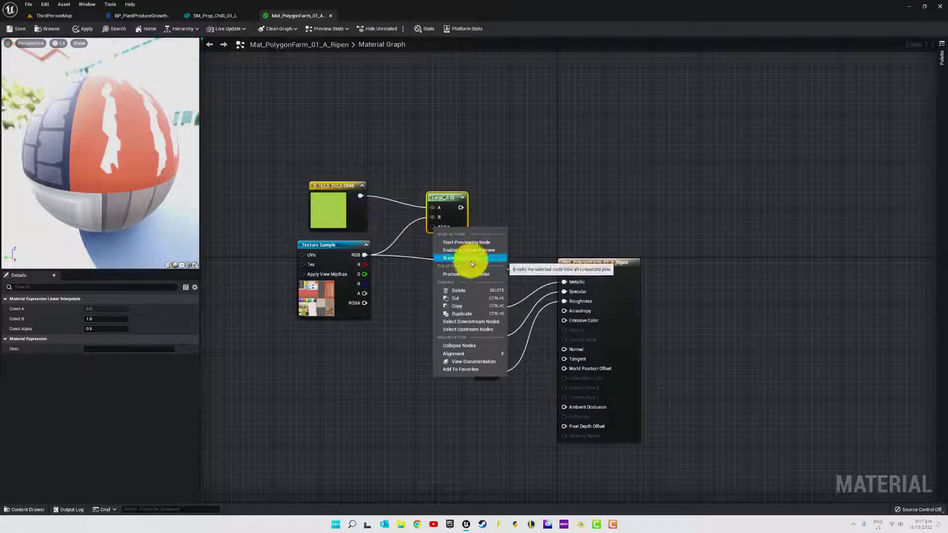
{"action": "left_click", "coordinate": [469, 274]}
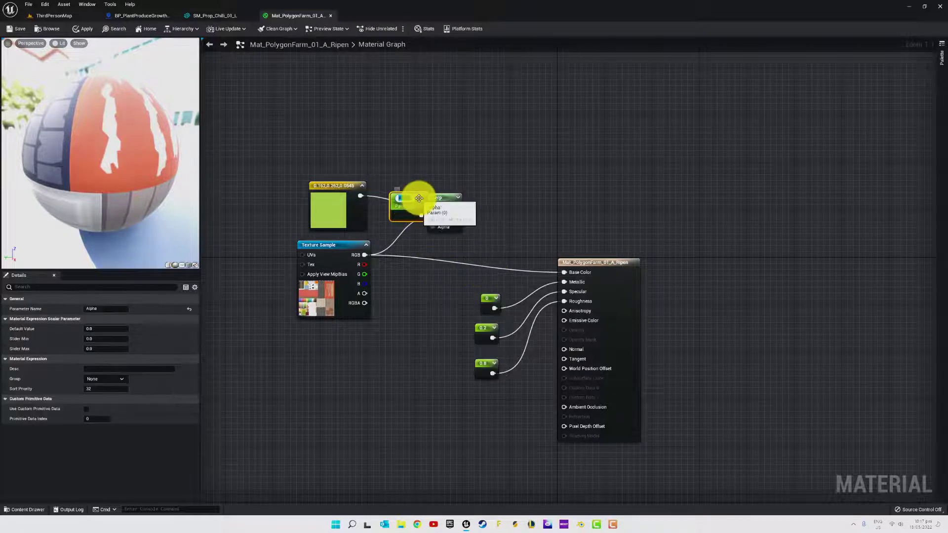
{"action": "left_click_drag", "start_coordinate": [419, 198], "coordinate": [401, 354]}
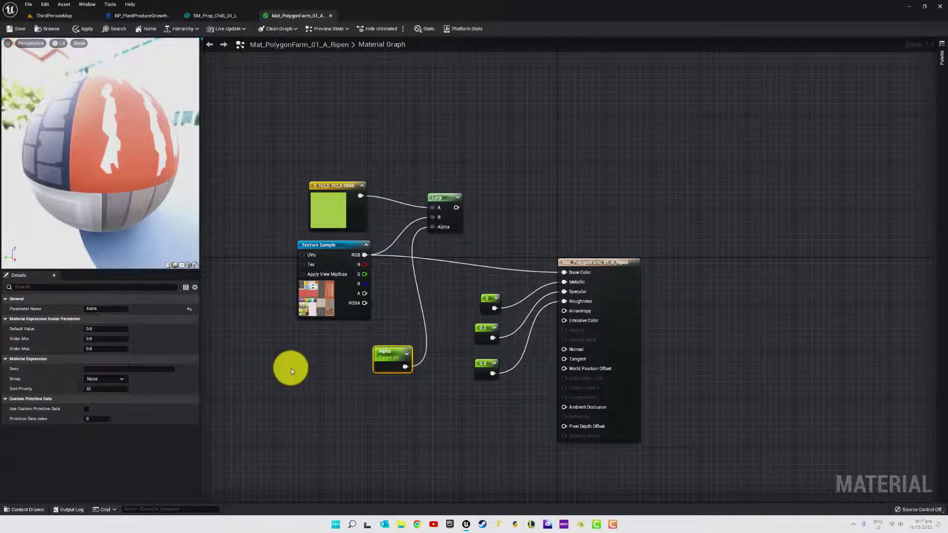
{"action": "key", "text": "F2"}
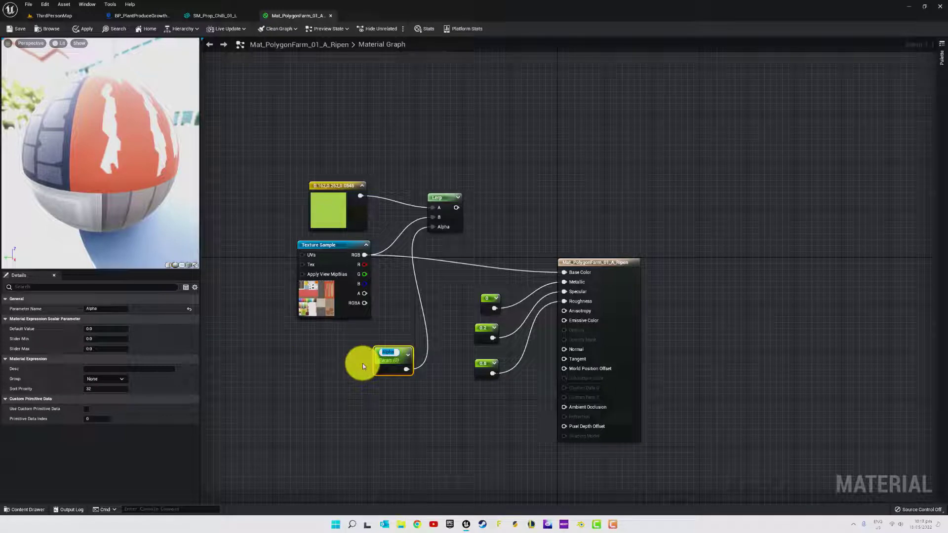
{"action": "type", "text": "R"}
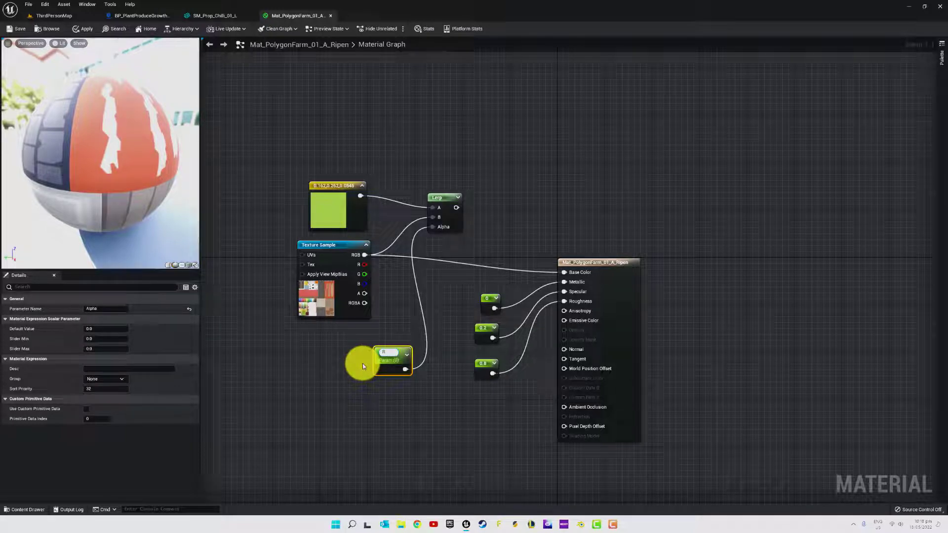
{"action": "type", "text": "ipen"}
{"action": "key", "text": "Return"}
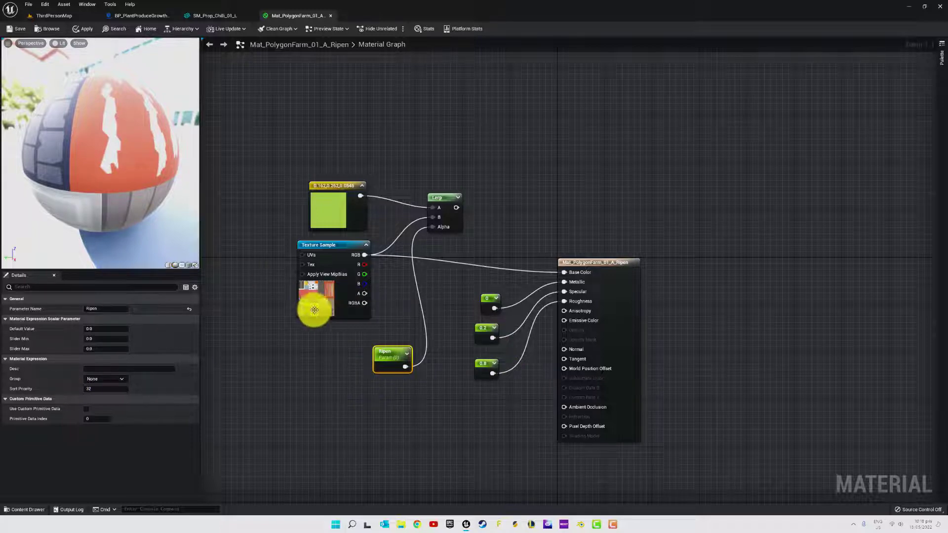
{"action": "left_click_drag", "start_coordinate": [456, 208], "coordinate": [562, 272]}
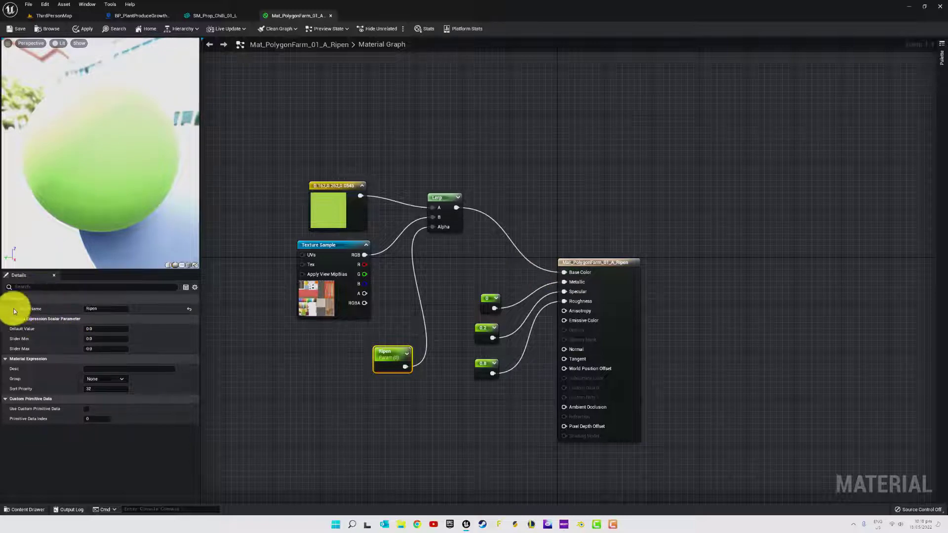
- Set the Ripen parameter's slider maximum to 1.0 and try out its default value, leaving it at 0.0
{"action": "left_click", "coordinate": [385, 351]}
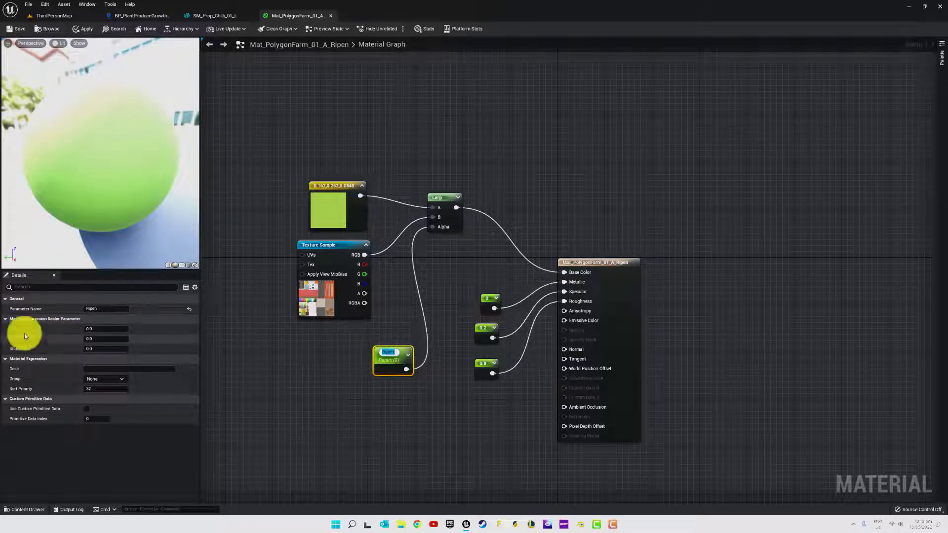
{"action": "left_click", "coordinate": [99, 348]}
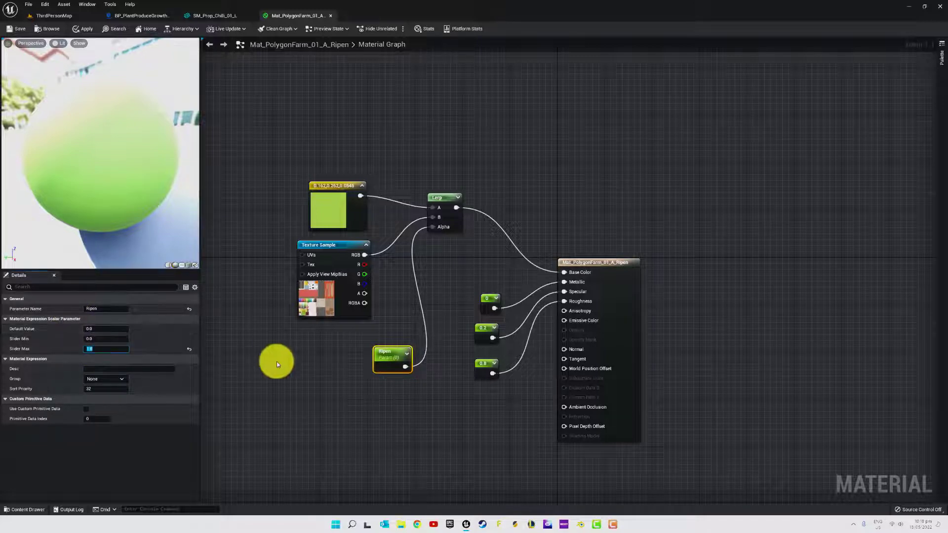
{"action": "left_click", "coordinate": [276, 361]}
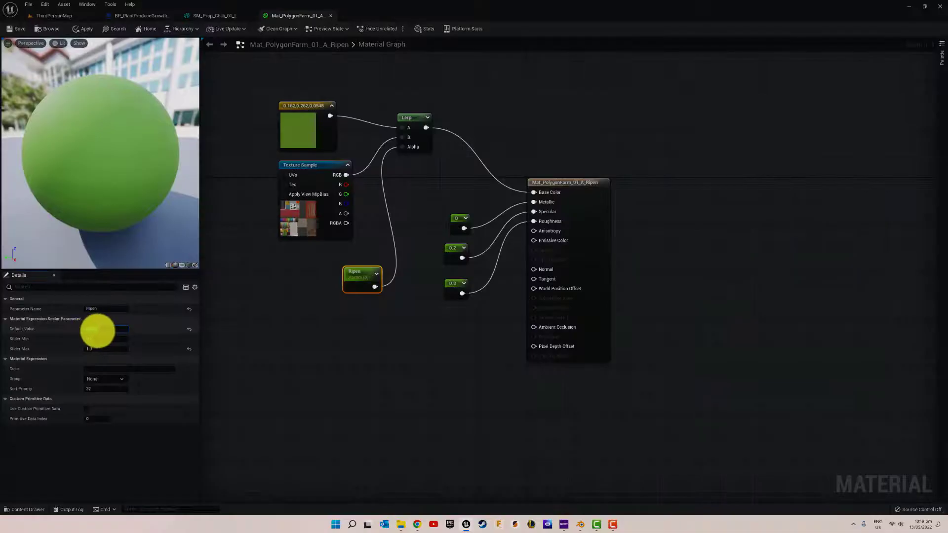
{"action": "left_click_drag", "start_coordinate": [107, 332], "coordinate": [81, 331]}
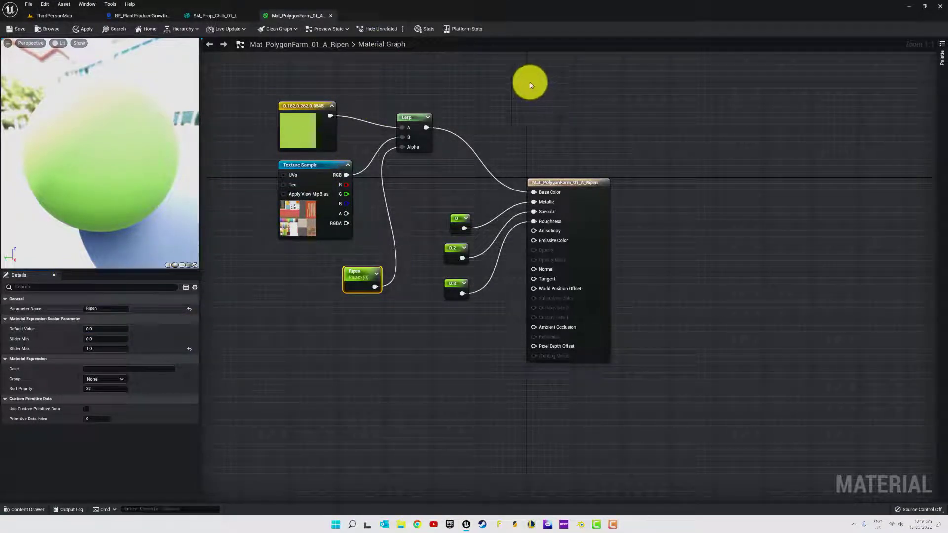
- Return to the ThirdPersonMap level and filter the PolygonFarm/Meshes/Plants folder by "chil" to find the chilli meshes
{"action": "left_click", "coordinate": [128, 17]}
{"action": "left_click", "coordinate": [71, 16]}
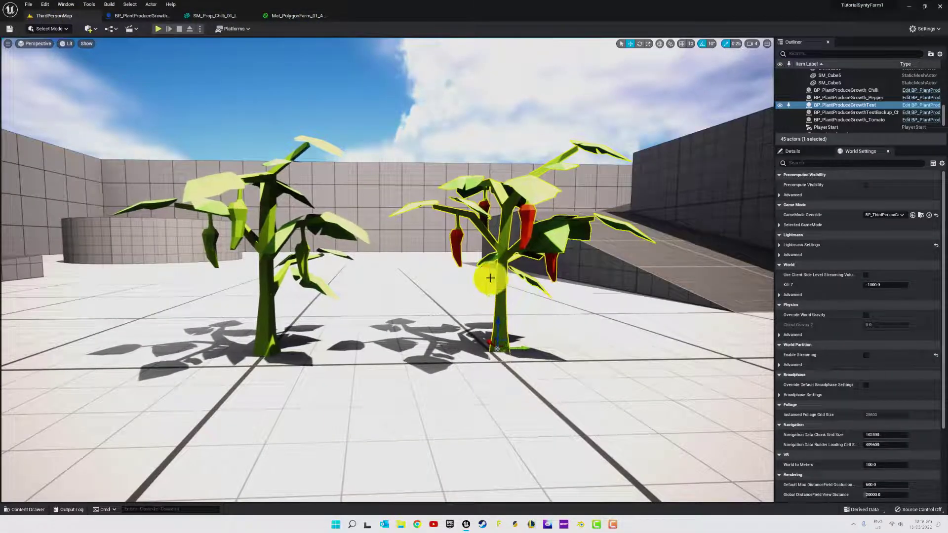
{"action": "left_click", "coordinate": [20, 510]}
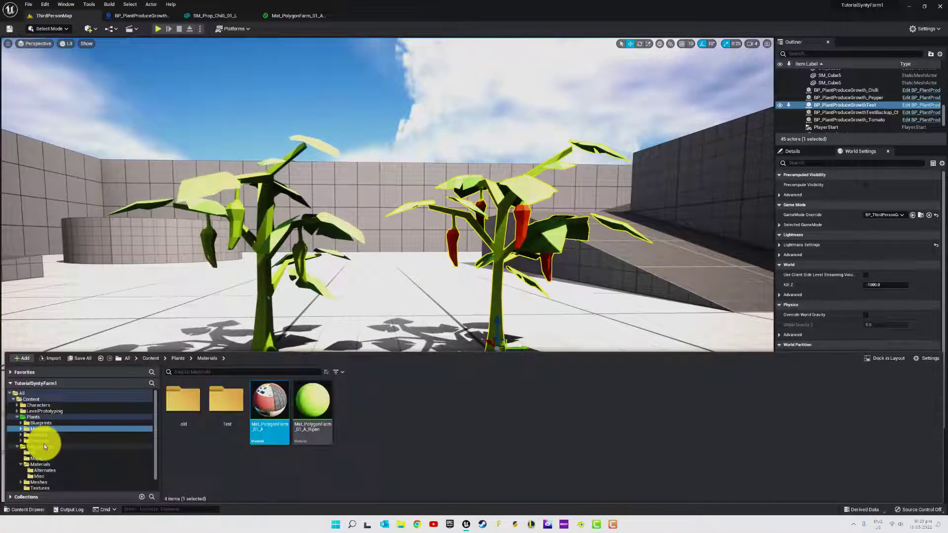
{"action": "scroll", "coordinate": [33, 459], "scroll_direction": "down", "scroll_amount": 1}
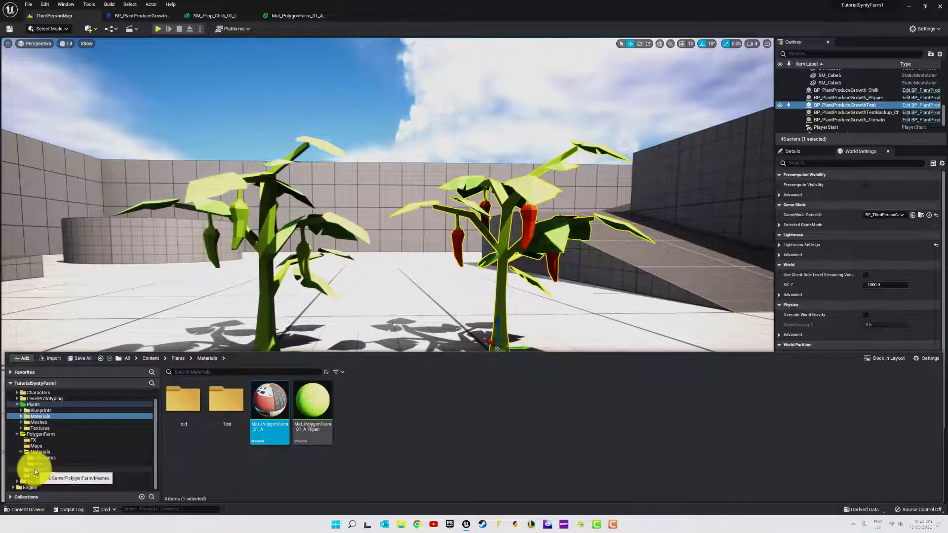
{"action": "left_click", "coordinate": [34, 470]}
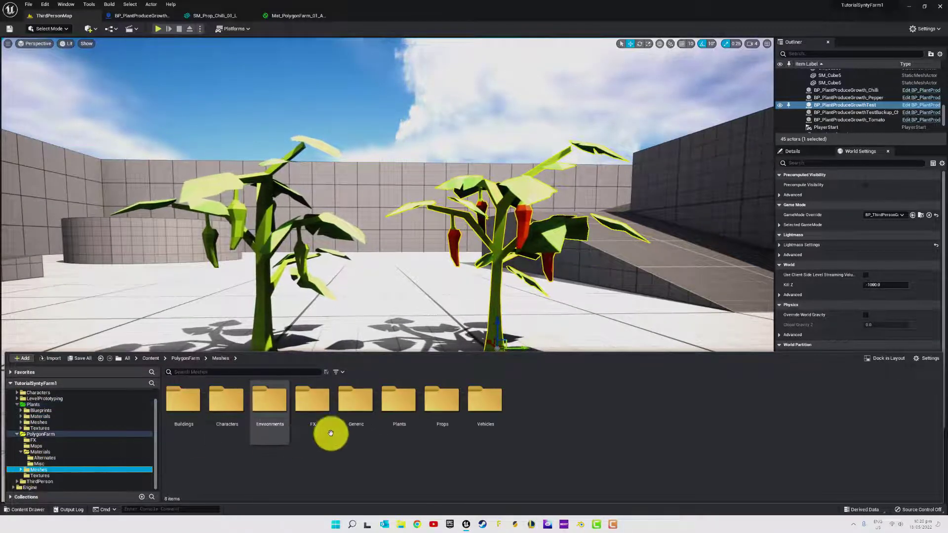
{"action": "double_click", "coordinate": [399, 402]}
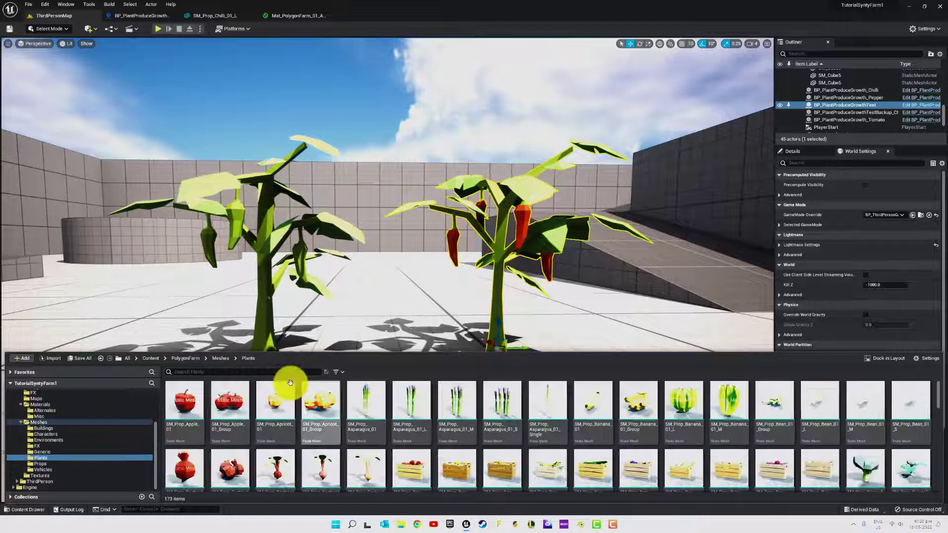
{"action": "left_click", "coordinate": [249, 372]}
{"action": "type", "text": "c"}
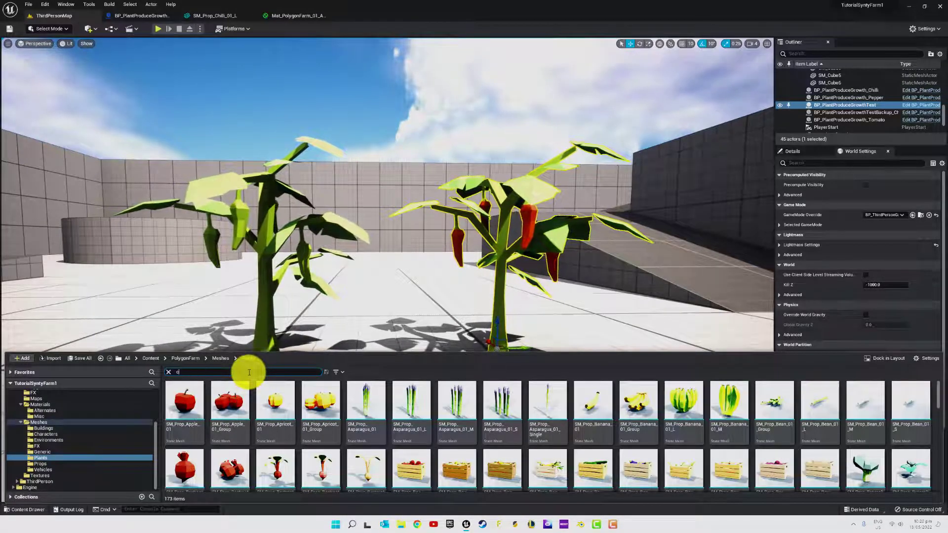
{"action": "type", "text": "hili"}
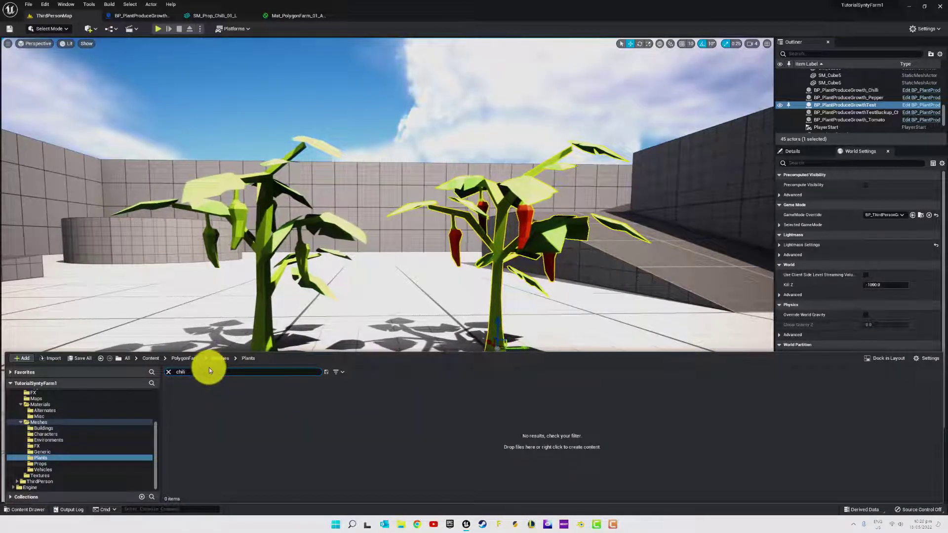
{"action": "key", "text": "BackSpace"}
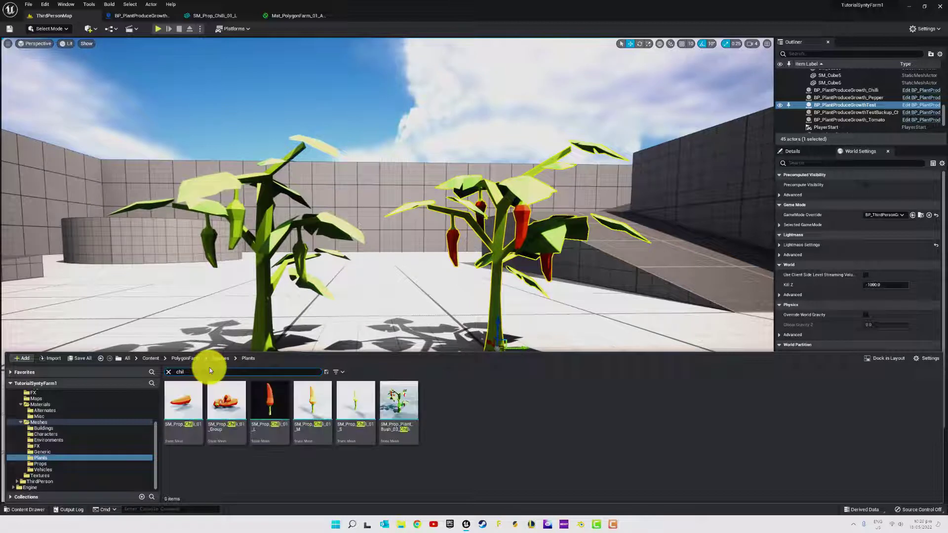
- Export the SM_Prop_Chilli_01_L mesh to the Desktop as the FBX file SM_Prop_Chilli_01_LRipen, keeping the default FBX export options
{"action": "right_click", "coordinate": [272, 405]}
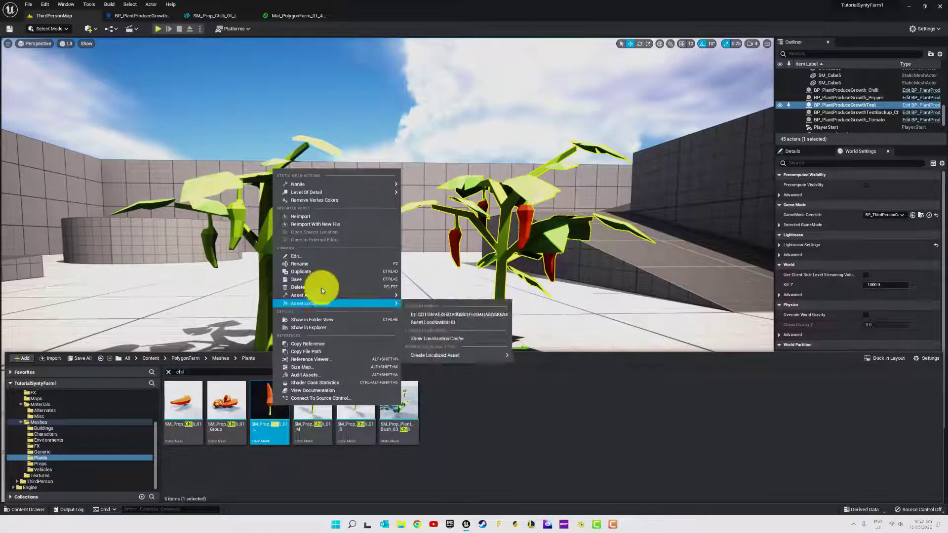
{"action": "mouse_move", "coordinate": [311, 296]}
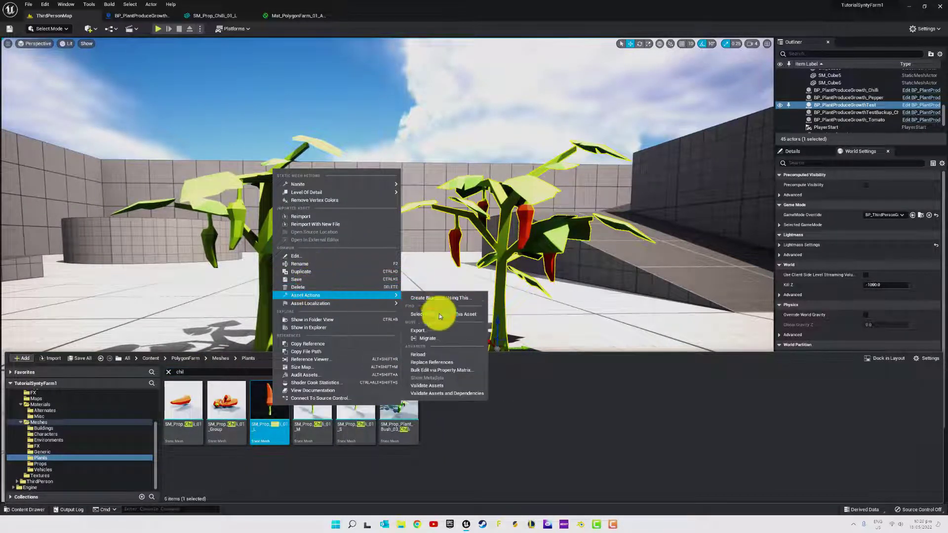
{"action": "left_click", "coordinate": [440, 334]}
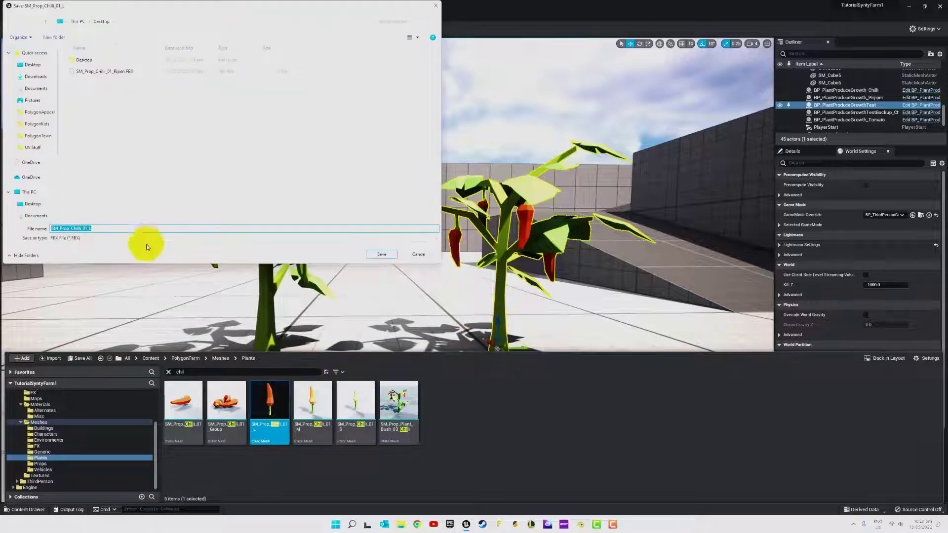
{"action": "key", "text": "BackSpace"}
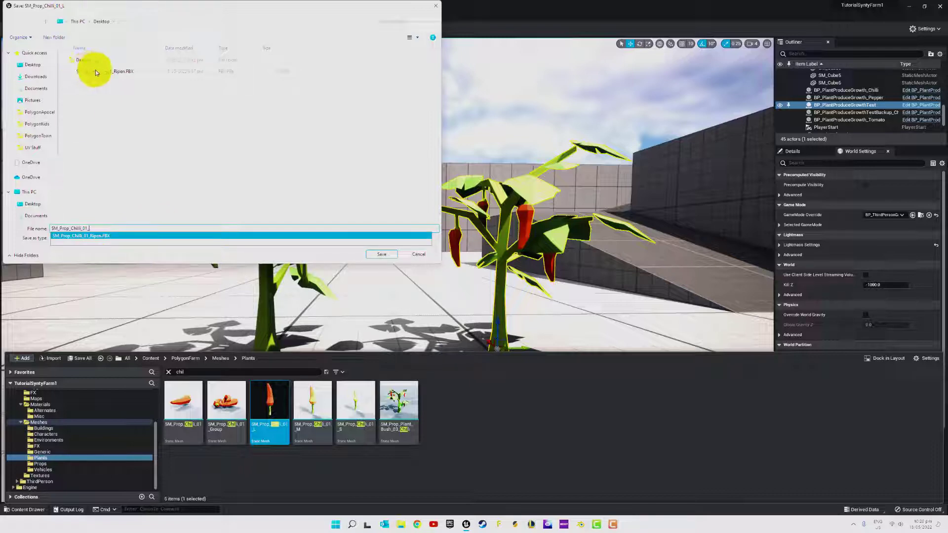
{"action": "left_click", "coordinate": [95, 227]}
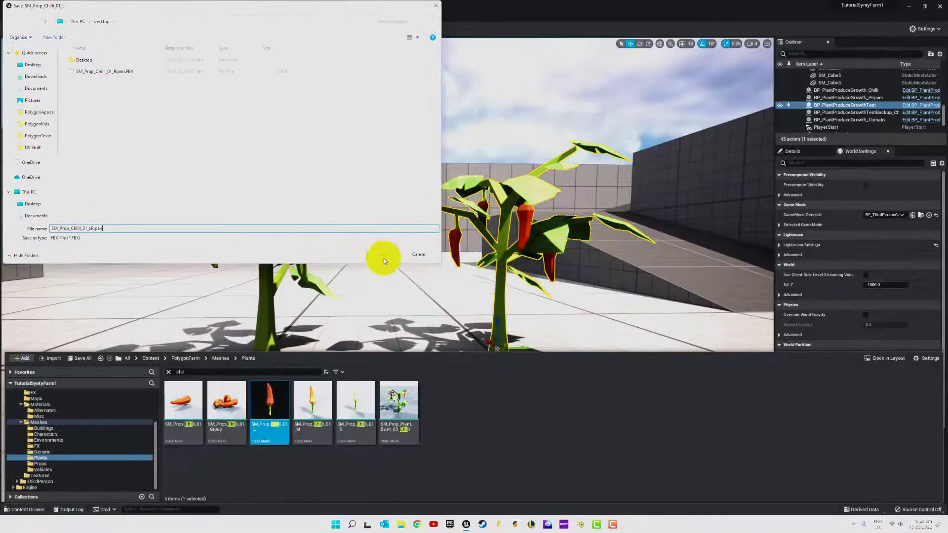
{"action": "left_click", "coordinate": [384, 259]}
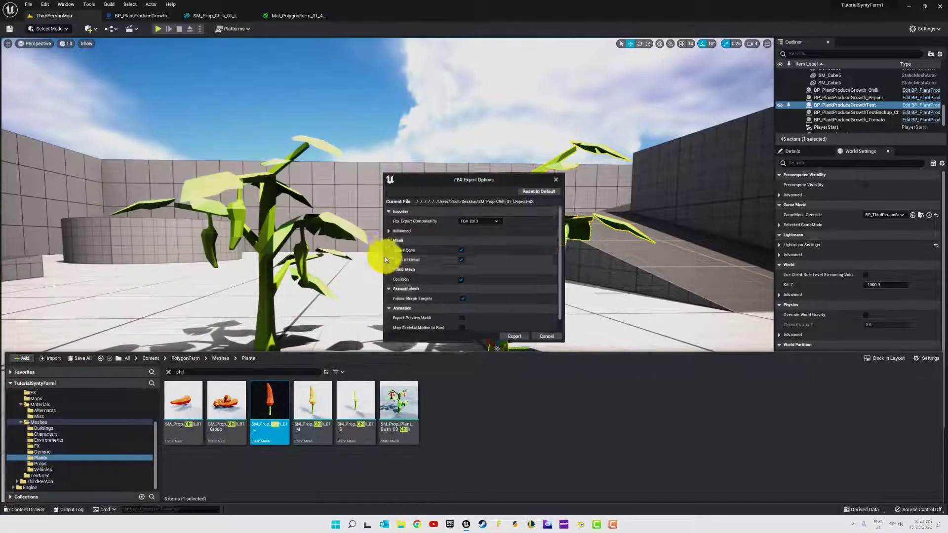
{"action": "scroll", "coordinate": [499, 273], "scroll_direction": "down", "scroll_amount": 1}
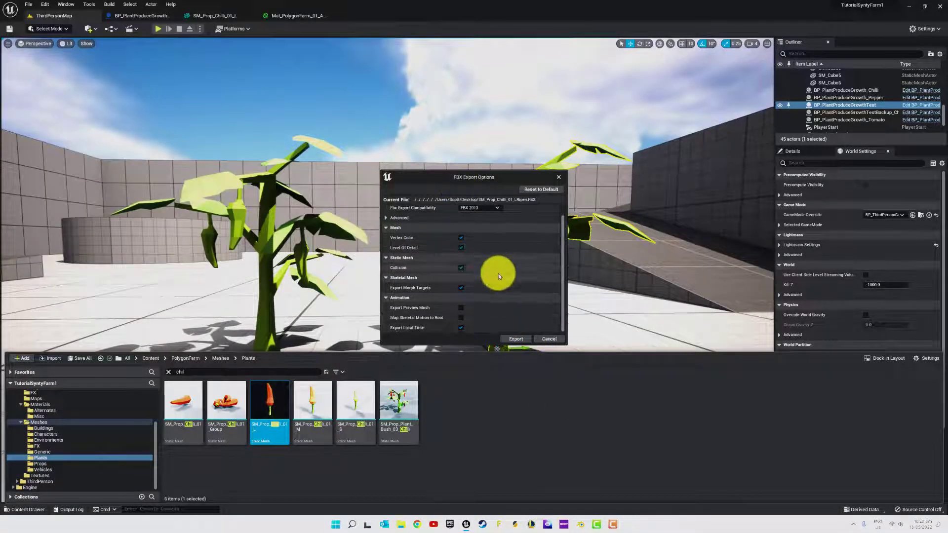
{"action": "scroll", "coordinate": [457, 239], "scroll_direction": "up", "scroll_amount": 1}
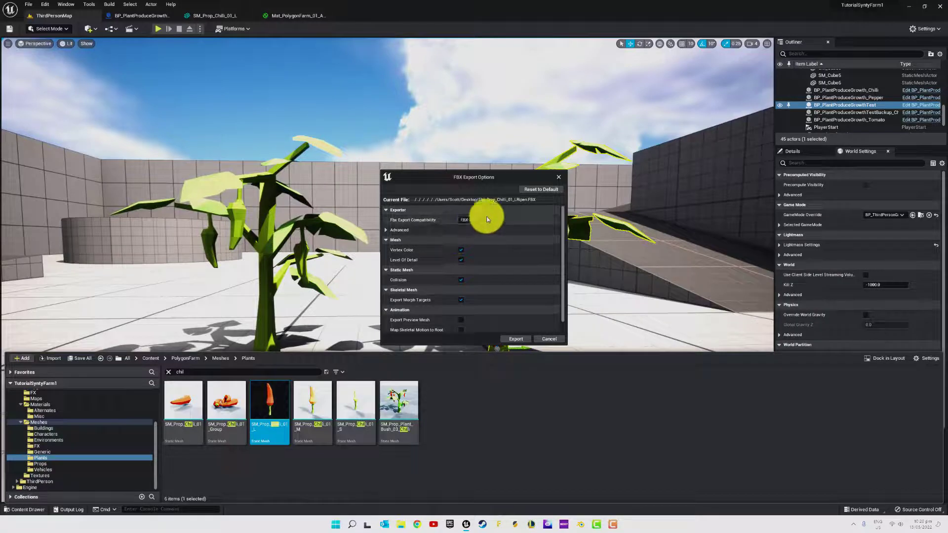
{"action": "scroll", "coordinate": [455, 295], "scroll_direction": "down", "scroll_amount": 1}
{"action": "left_click", "coordinate": [523, 340]}
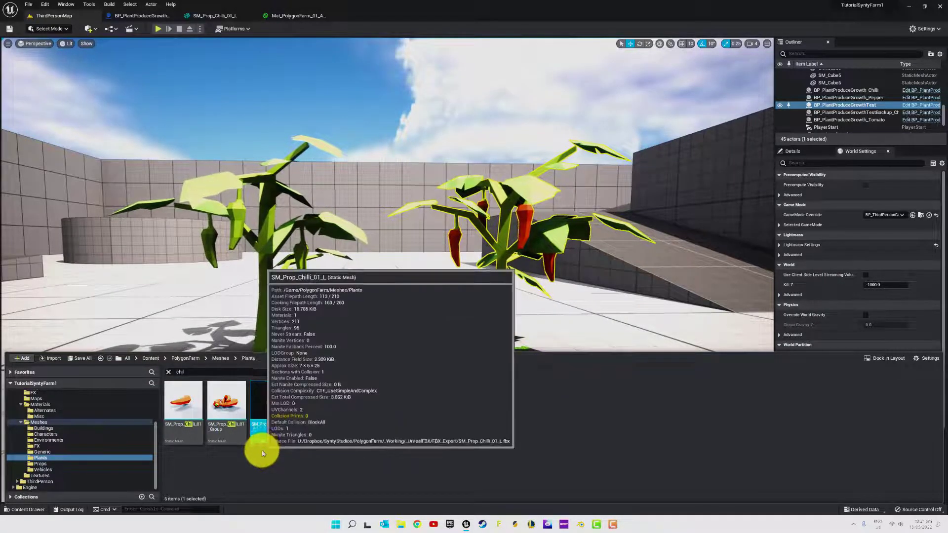
- Switch to a new Blender session, dismiss the splash screen and delete the default cube
{"action": "right_click", "coordinate": [578, 525]}
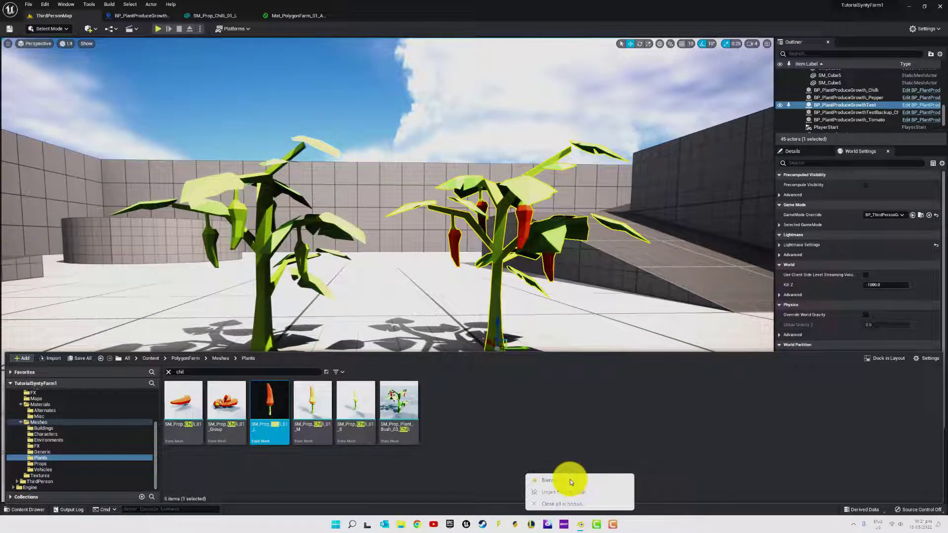
{"action": "left_click", "coordinate": [571, 480]}
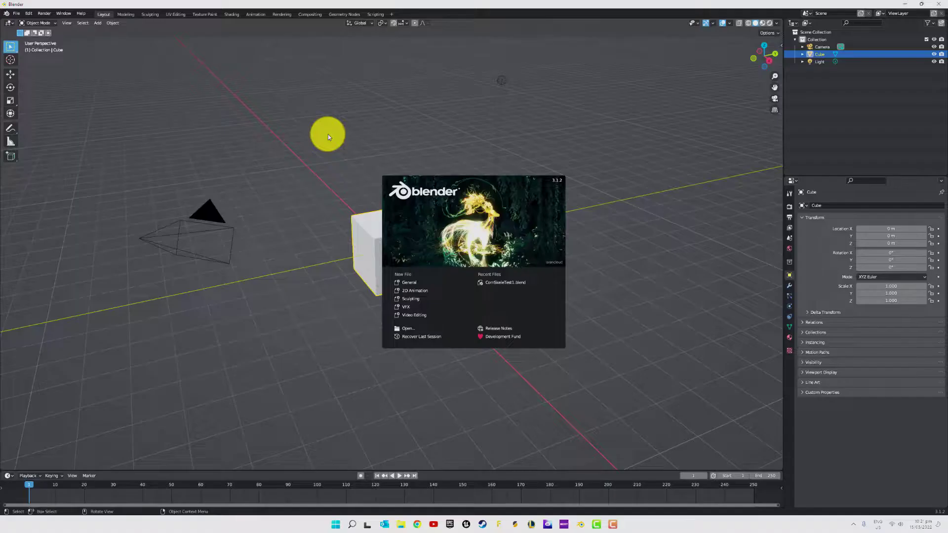
{"action": "left_click", "coordinate": [299, 168]}
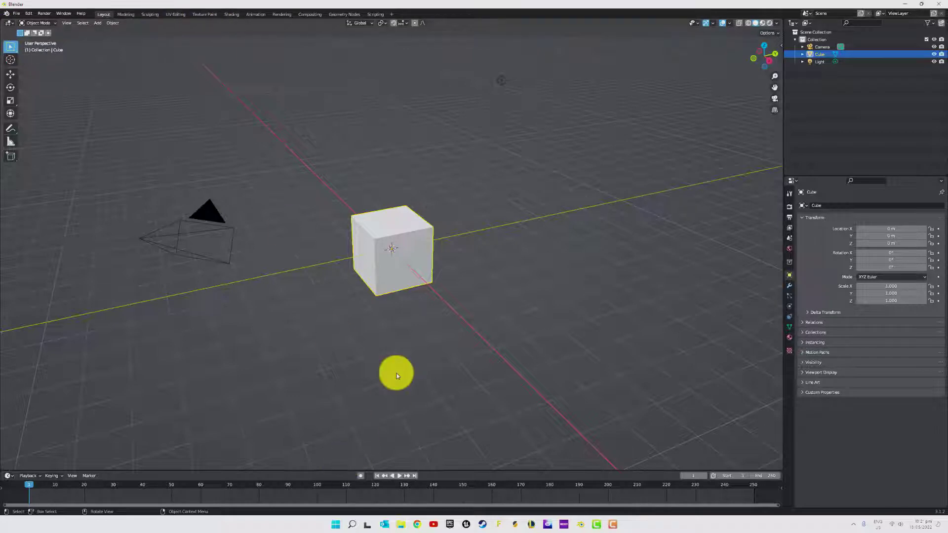
{"action": "key", "text": "Delete"}
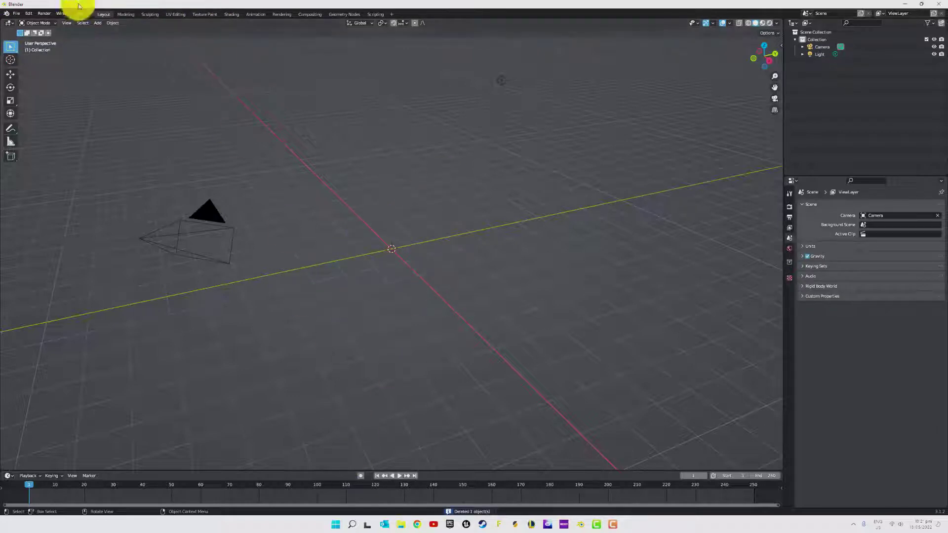
{"action": "right_click", "coordinate": [151, 476]}
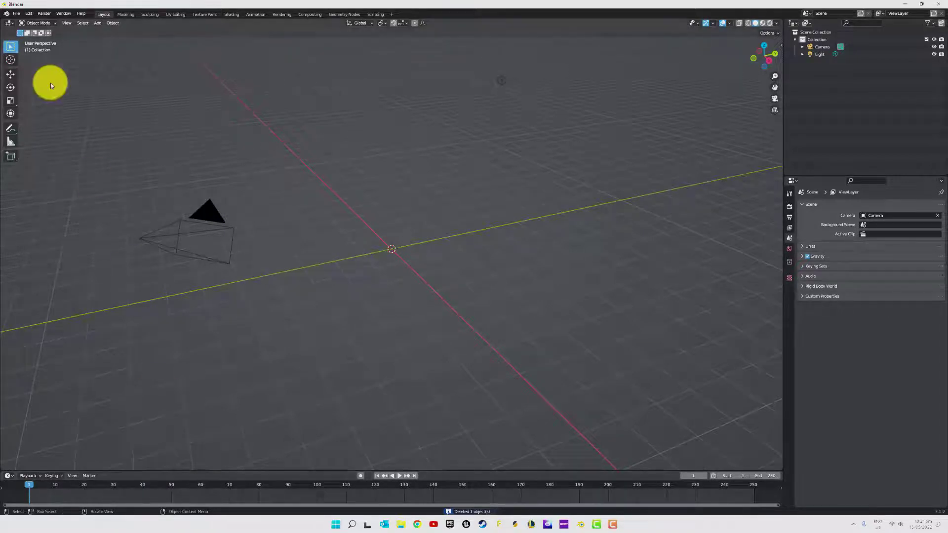
- Start an FBX import into the empty scene
{"action": "left_click", "coordinate": [16, 13]}
{"action": "mouse_move", "coordinate": [30, 117]}
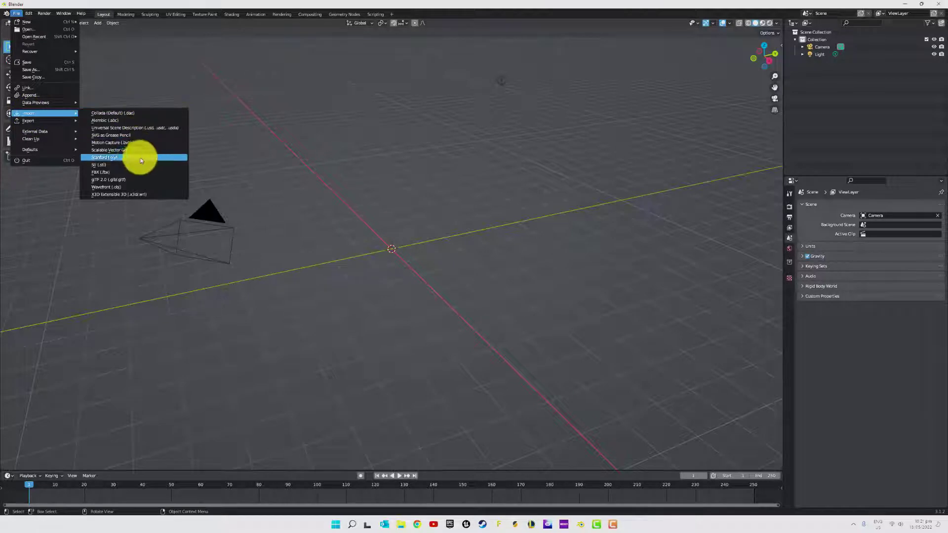
{"action": "left_click", "coordinate": [117, 173]}
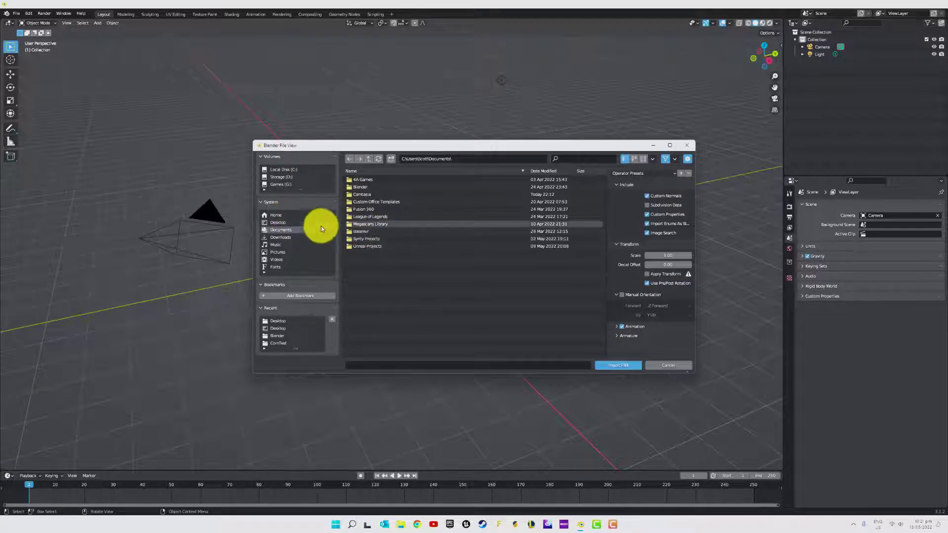
- Switch to Unreal Engine to check which folder the chilli mesh export is saved in, and return to Blender without exporting again
{"action": "left_click", "coordinate": [464, 524]}
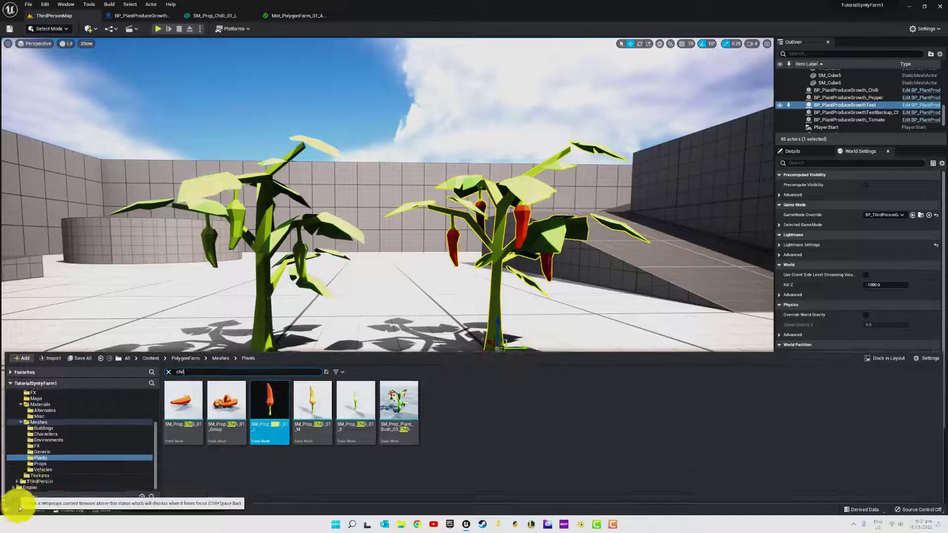
{"action": "right_click", "coordinate": [282, 398]}
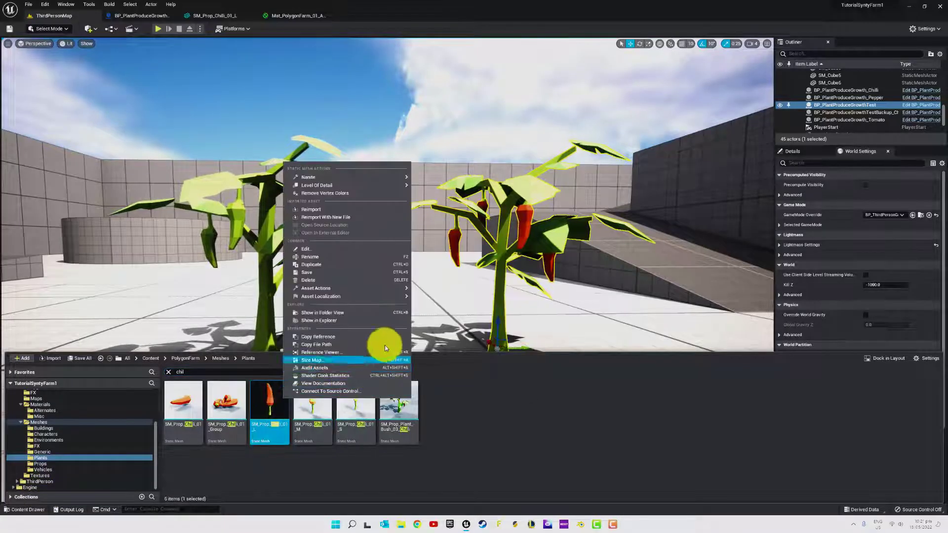
{"action": "mouse_move", "coordinate": [363, 291]}
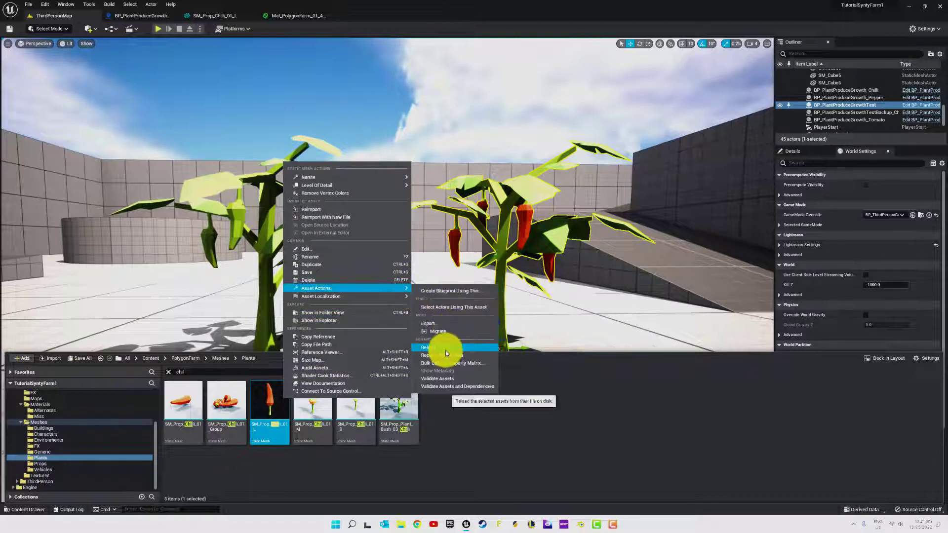
{"action": "left_click", "coordinate": [445, 324]}
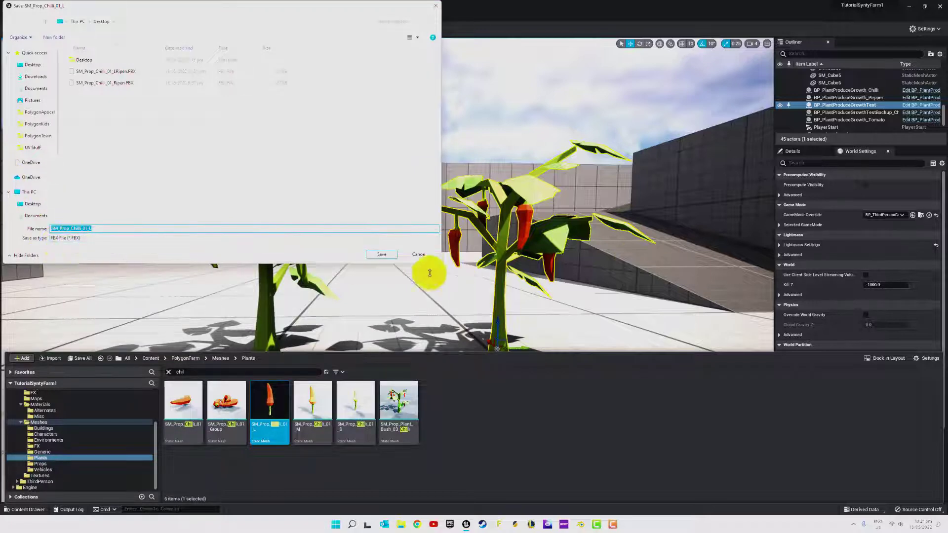
{"action": "left_click", "coordinate": [421, 255]}
{"action": "left_click", "coordinate": [911, 12]}
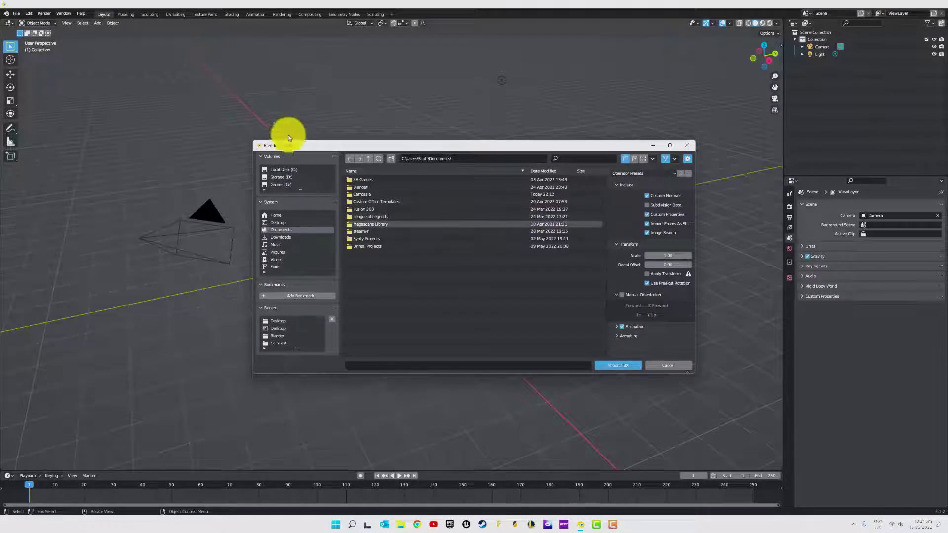
- Import SM_Prop_Chilli_01_LRipen.FBX from the Desktop folder with the default import settings
{"action": "left_click", "coordinate": [281, 222]}
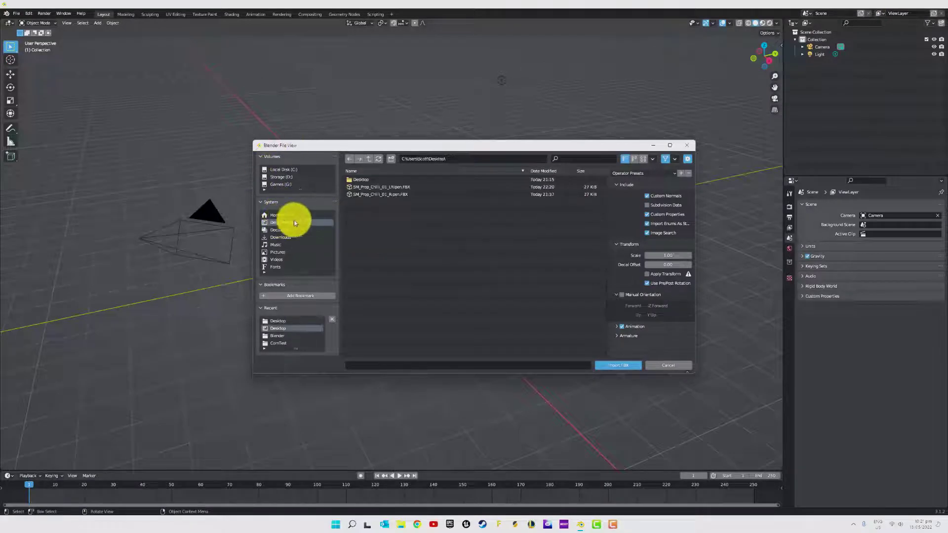
{"action": "left_click", "coordinate": [409, 187]}
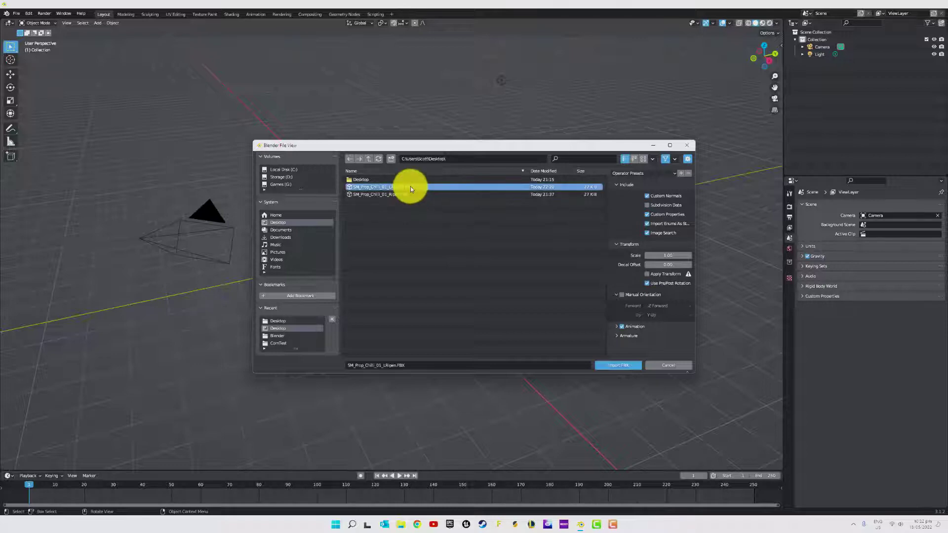
{"action": "left_click", "coordinate": [618, 366]}
{"action": "scroll", "coordinate": [425, 252], "scroll_direction": "up", "scroll_amount": 18}
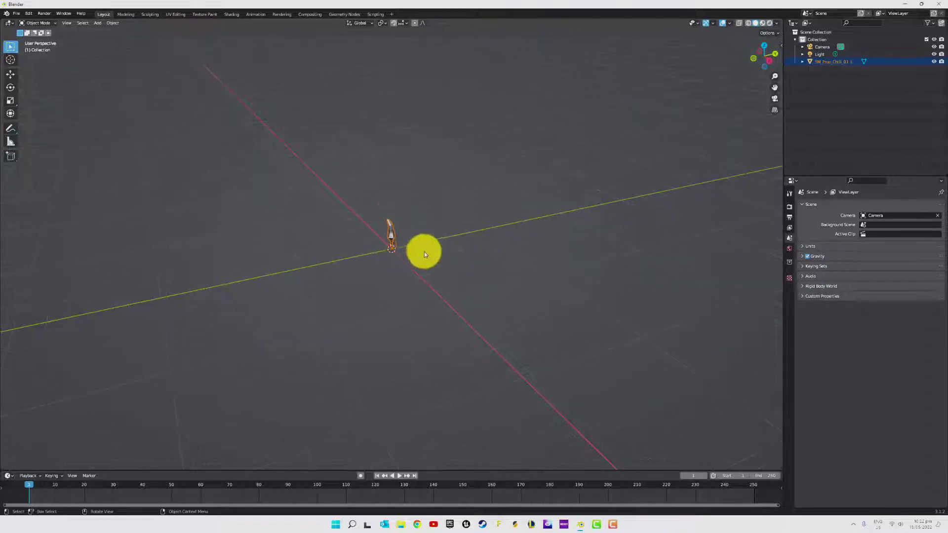
{"action": "right_click", "coordinate": [487, 200]}
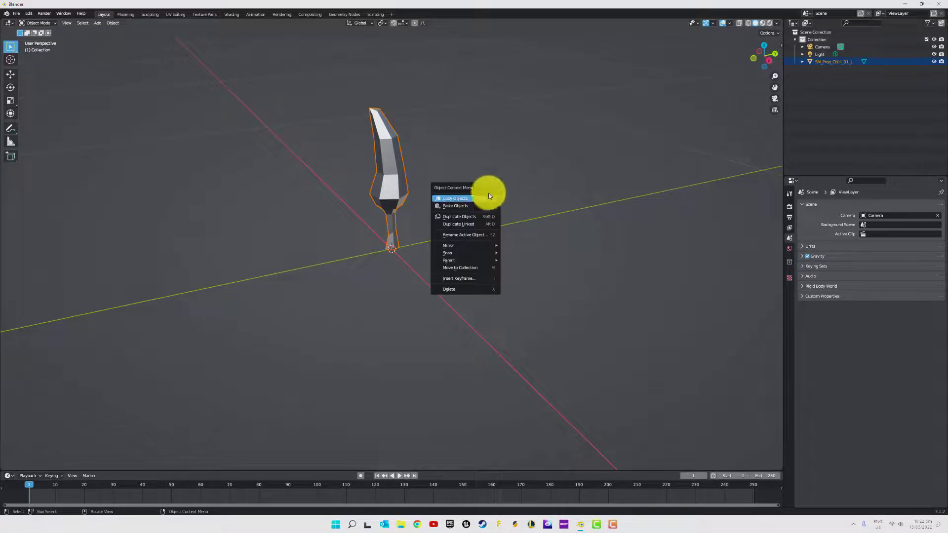
{"action": "left_click", "coordinate": [475, 192]}
- Put the imported chilli into Edit Mode with face selection and select all of its faces
{"action": "mouse_move", "coordinate": [453, 201]}
{"action": "middle_mouse_down"}
{"action": "mouse_move", "coordinate": [458, 175]}
{"action": "mouse_move", "coordinate": [456, 187]}
{"action": "mouse_move", "coordinate": [387, 169]}
{"action": "middle_mouse_up"}
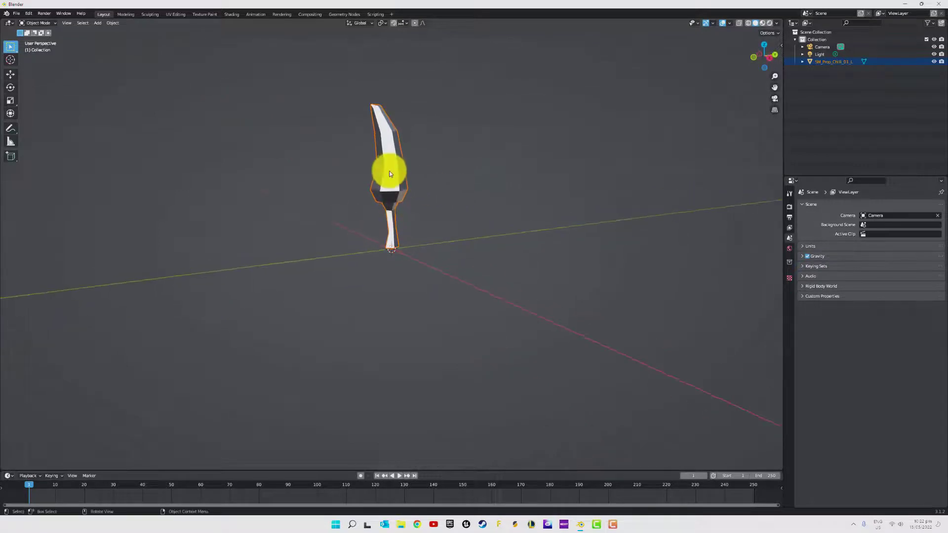
{"action": "left_click", "coordinate": [395, 178]}
{"action": "key", "text": "Tab"}
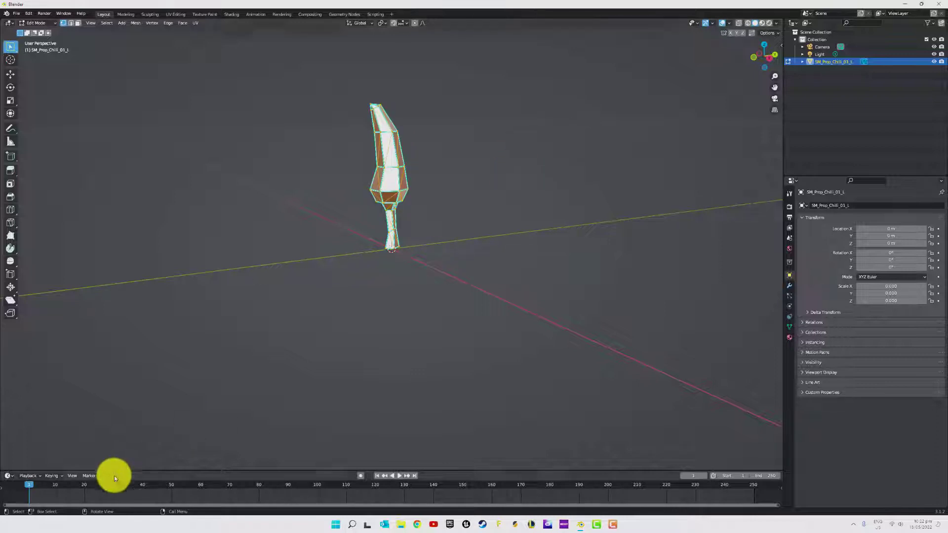
{"action": "left_click", "coordinate": [79, 23]}
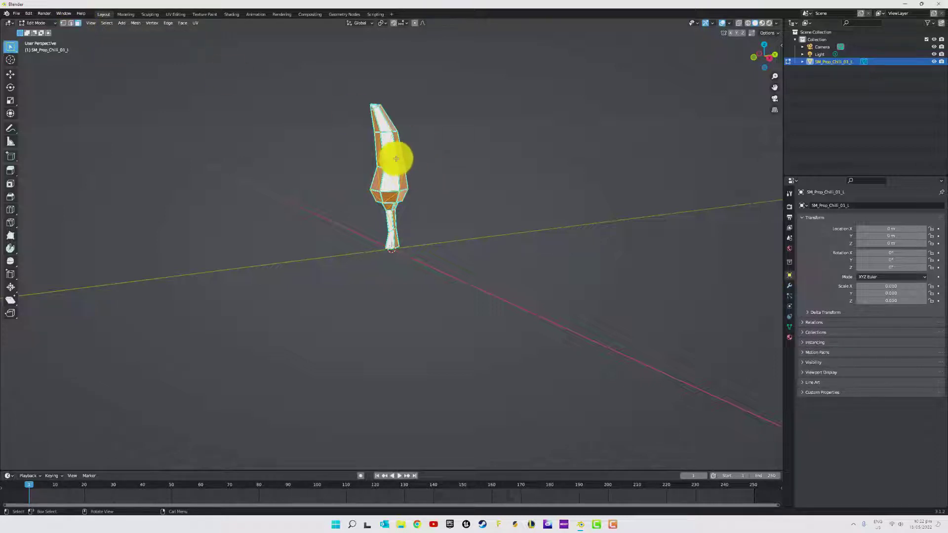
{"action": "left_click", "coordinate": [387, 144]}
{"action": "key", "text": "a"}
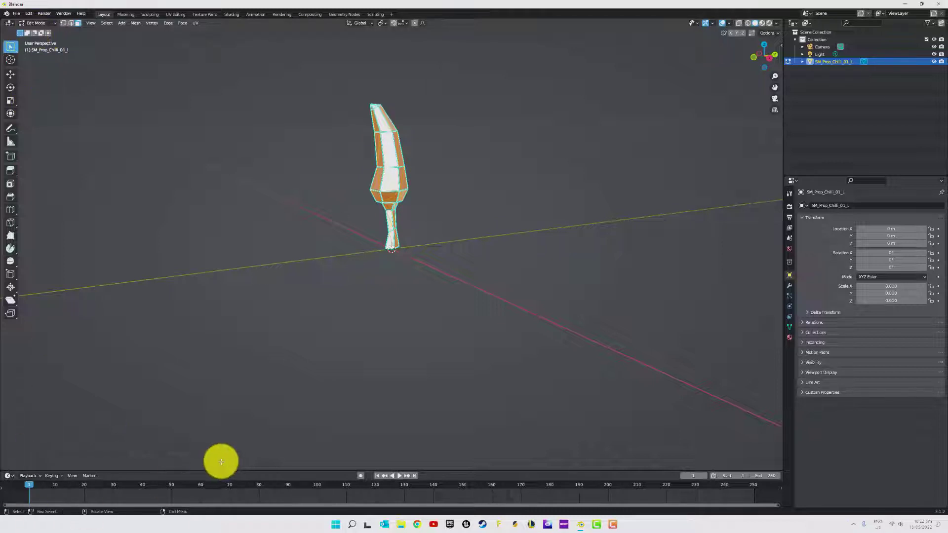
- Split the 3D viewport vertically into two equal areas
{"action": "right_click", "coordinate": [194, 476]}
{"action": "left_click", "coordinate": [168, 463]}
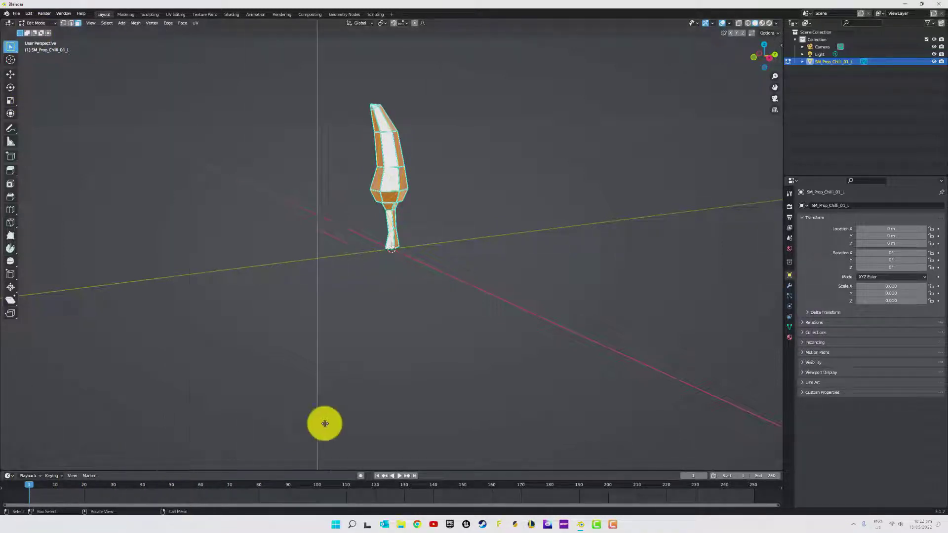
{"action": "left_click", "coordinate": [393, 371]}
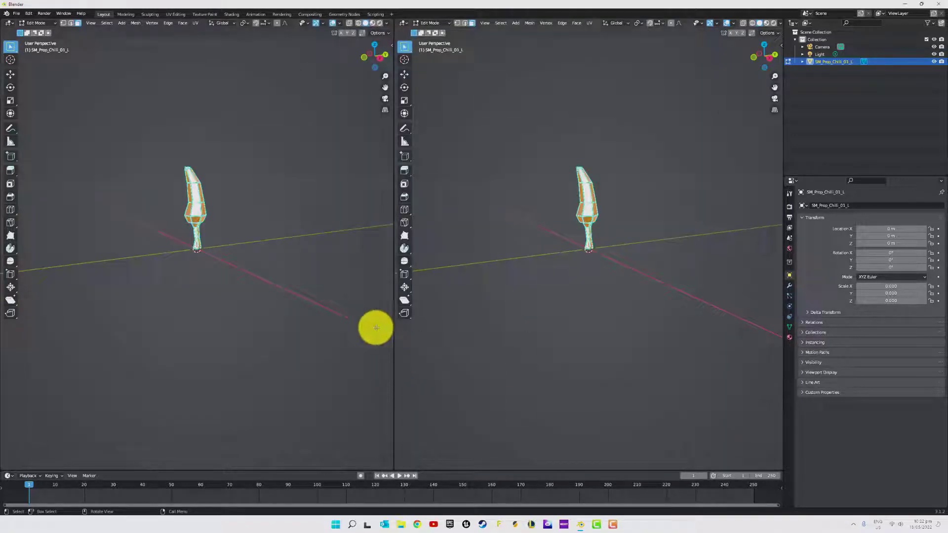
- Change one of the two viewports to the Shader Editor to show the chilli's material nodes
{"action": "left_click", "coordinate": [52, 22]}
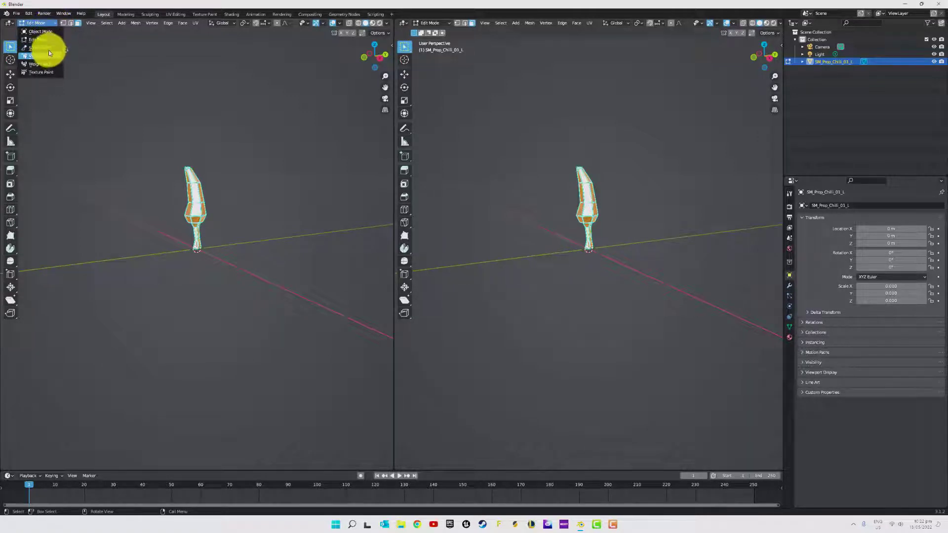
{"action": "left_click", "coordinate": [9, 22]}
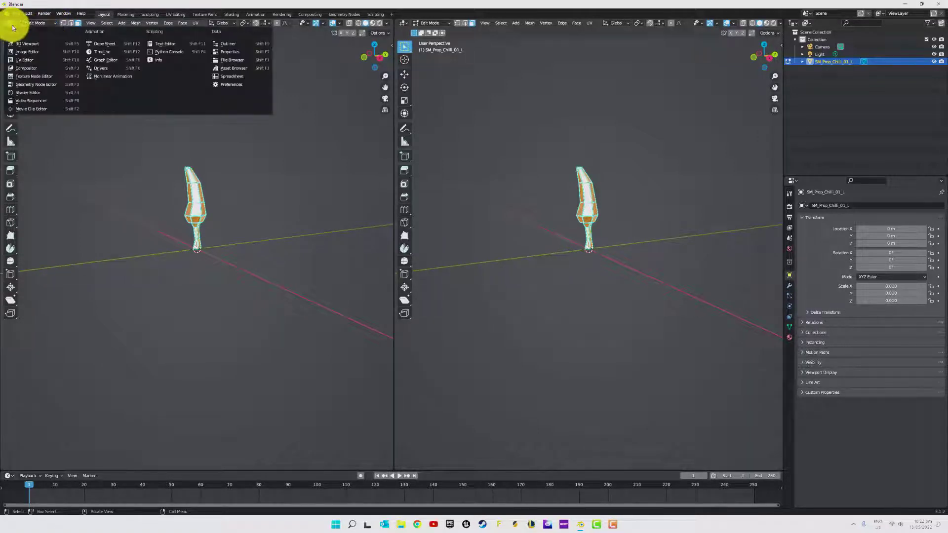
{"action": "left_click", "coordinate": [31, 93]}
{"action": "middle_click_drag", "start_coordinate": [111, 179], "coordinate": [190, 134]}
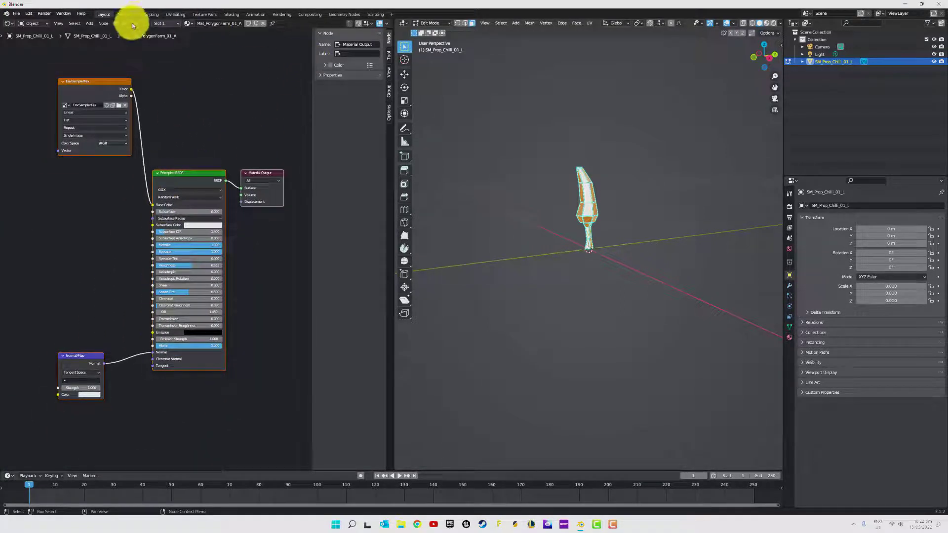
{"action": "left_click", "coordinate": [87, 24]}
{"action": "mouse_move", "coordinate": [107, 63]}
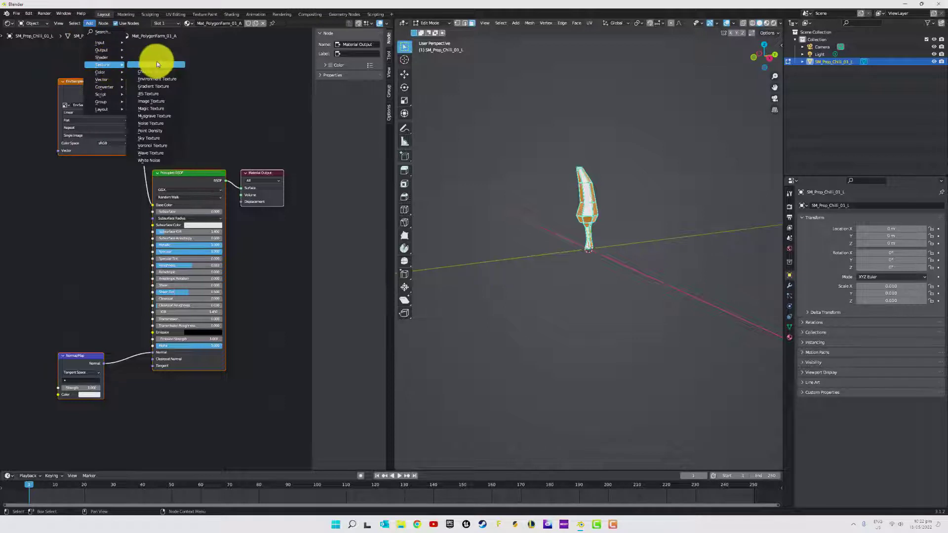
{"action": "left_click", "coordinate": [170, 101]}
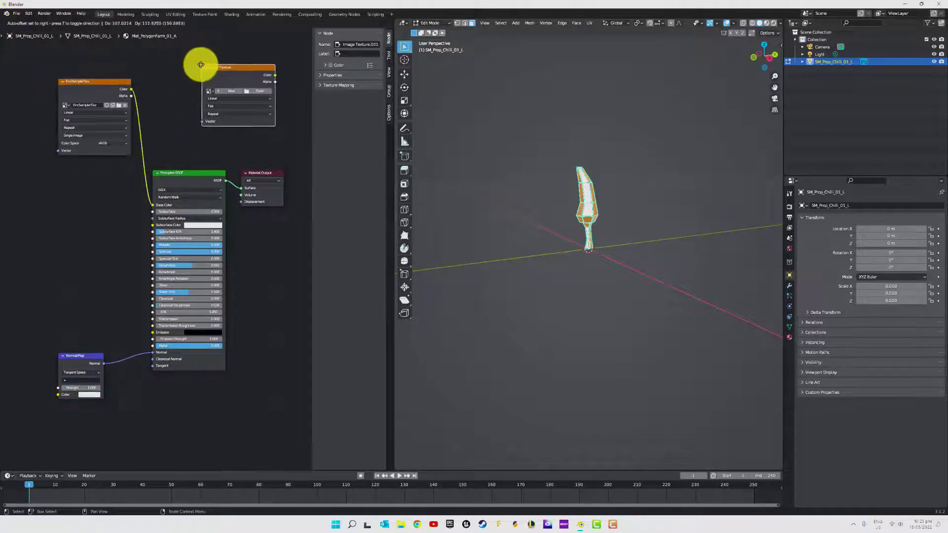
{"action": "left_click", "coordinate": [168, 73]}
{"action": "key", "text": "x"}
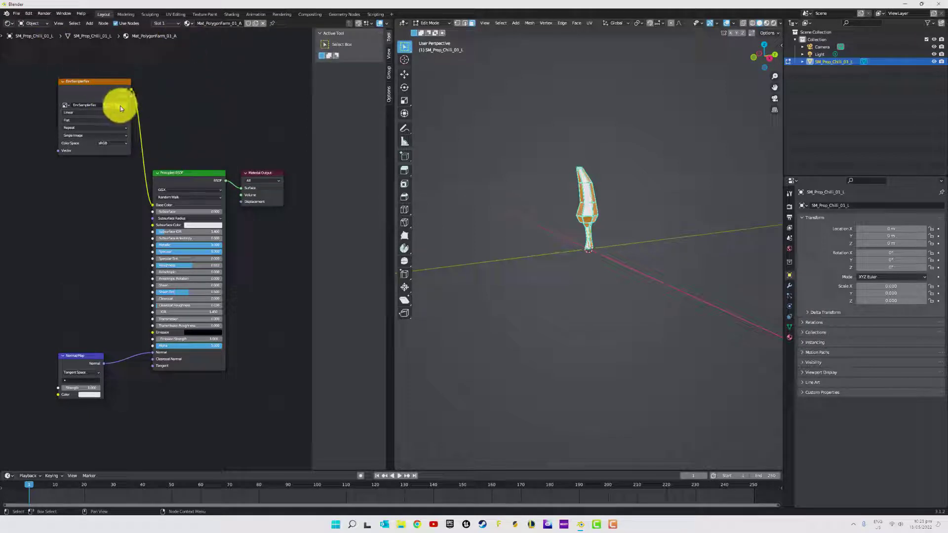
{"action": "scroll", "coordinate": [119, 106], "scroll_direction": "up", "scroll_amount": 1}
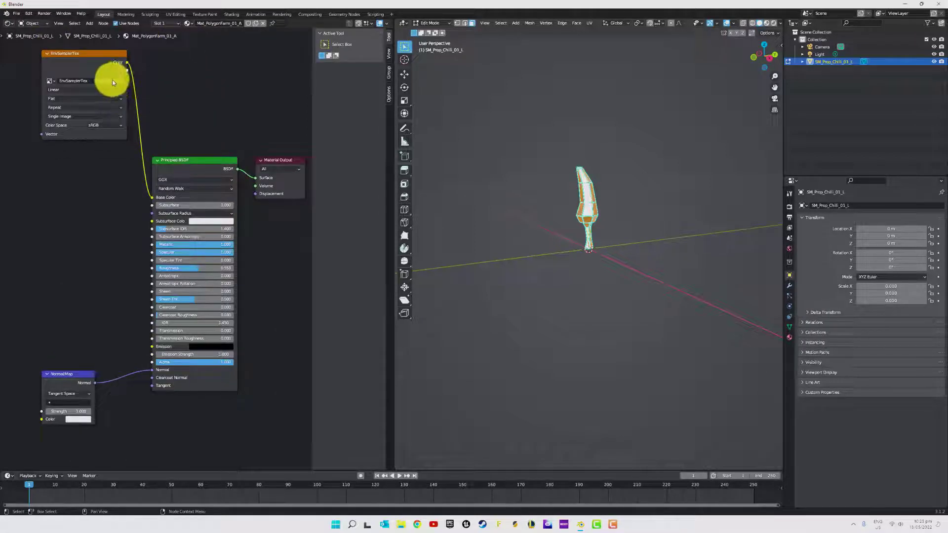
{"action": "left_click", "coordinate": [112, 80]}
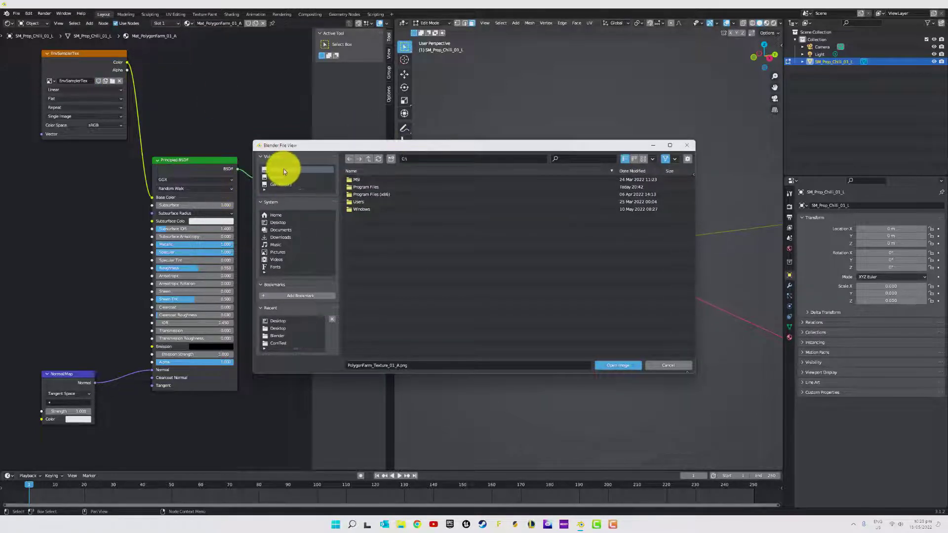
{"action": "left_click", "coordinate": [278, 223]}
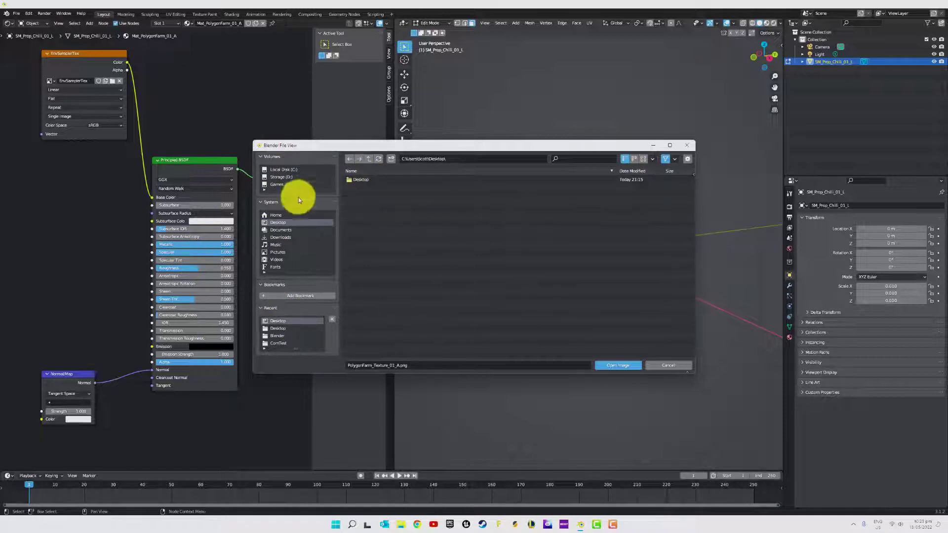
{"action": "left_click", "coordinate": [676, 366]}
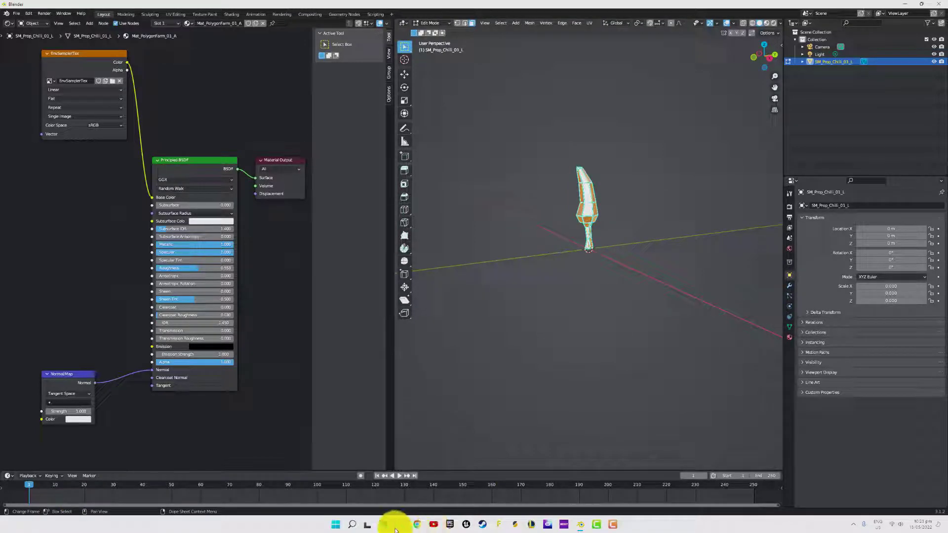
- Switch to Unreal Editor and clear the asset search so the PolygonFarm Textures folder lists its textures
{"action": "key", "text": "alt+Tab"}
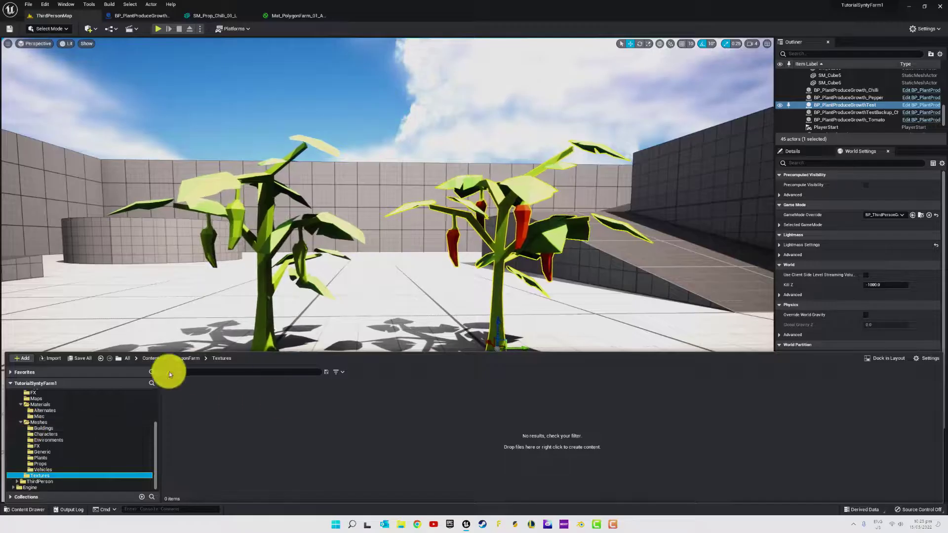
{"action": "left_click", "coordinate": [168, 371]}
{"action": "scroll", "coordinate": [27, 434], "scroll_direction": "up", "scroll_amount": 2}
{"action": "scroll", "coordinate": [31, 437], "scroll_direction": "down", "scroll_amount": 3}
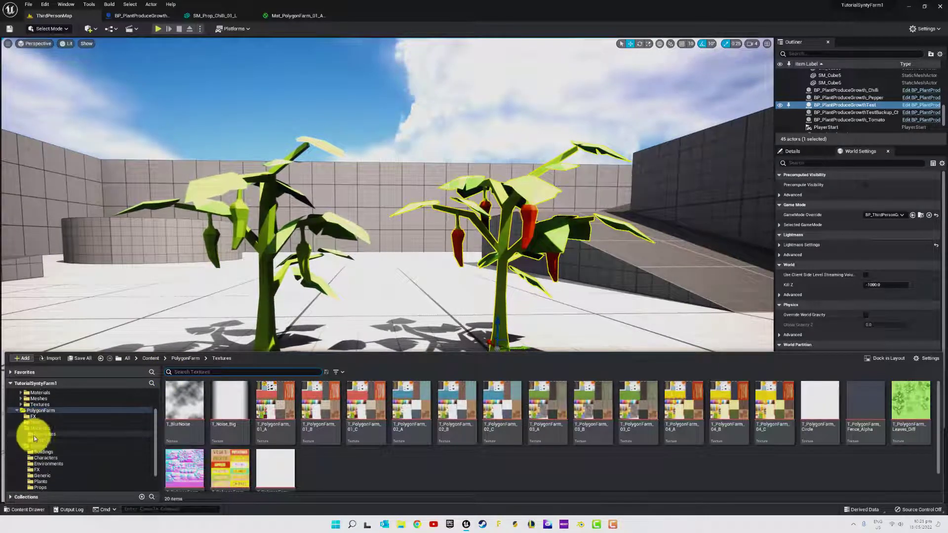
{"action": "left_click", "coordinate": [31, 474]}
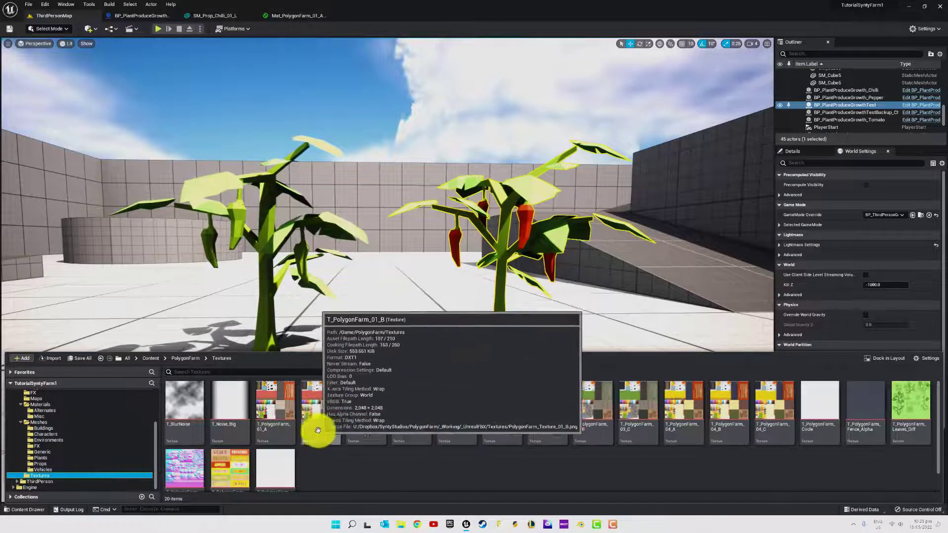
- Export the T_PolygonFarm_01_A texture to the Desktop as a Windows Bitmap (BMP) file
{"action": "left_click", "coordinate": [279, 401]}
{"action": "right_click", "coordinate": [279, 401]}
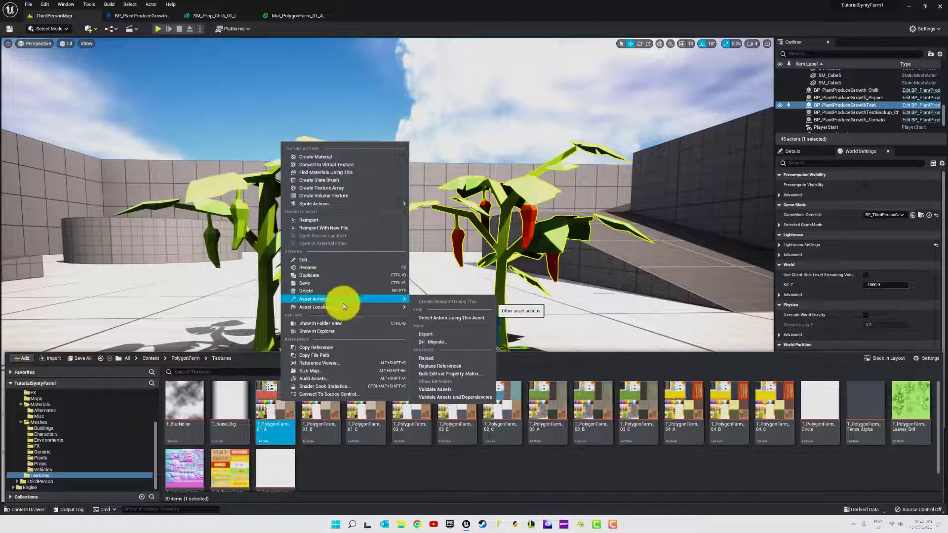
{"action": "mouse_move", "coordinate": [344, 299]}
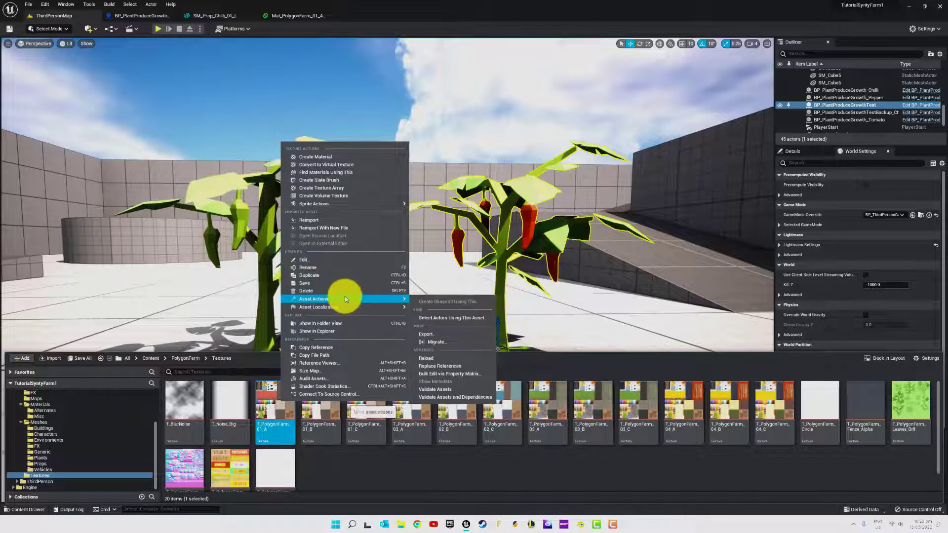
{"action": "left_click", "coordinate": [442, 336]}
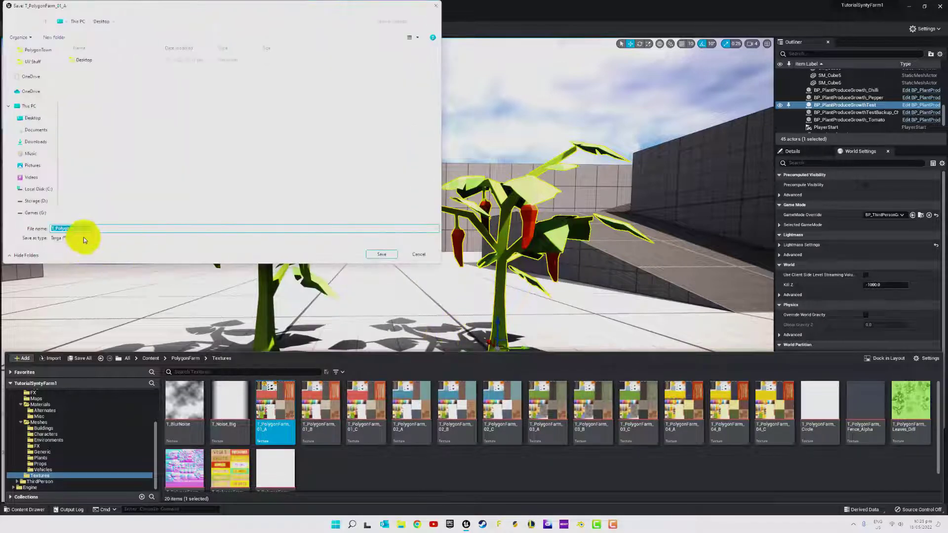
{"action": "left_click", "coordinate": [104, 236]}
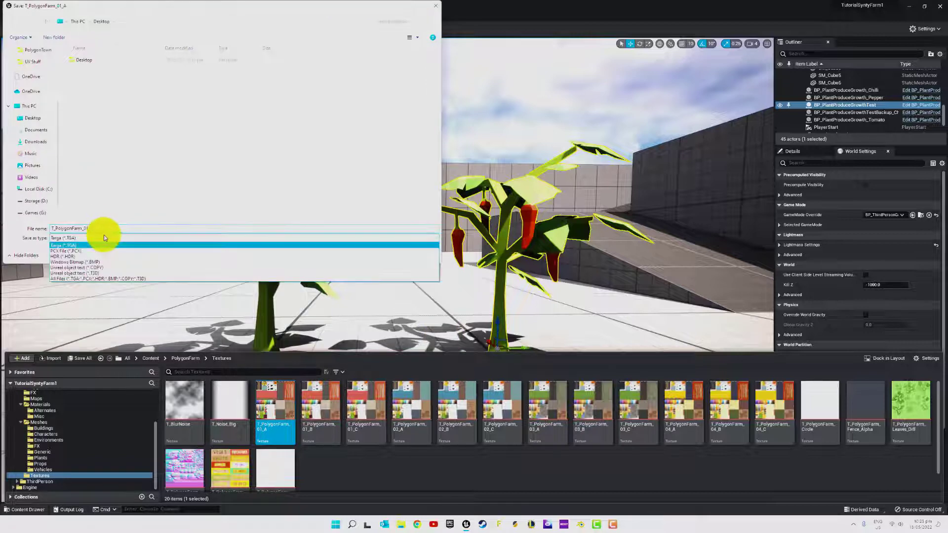
{"action": "left_click", "coordinate": [117, 262]}
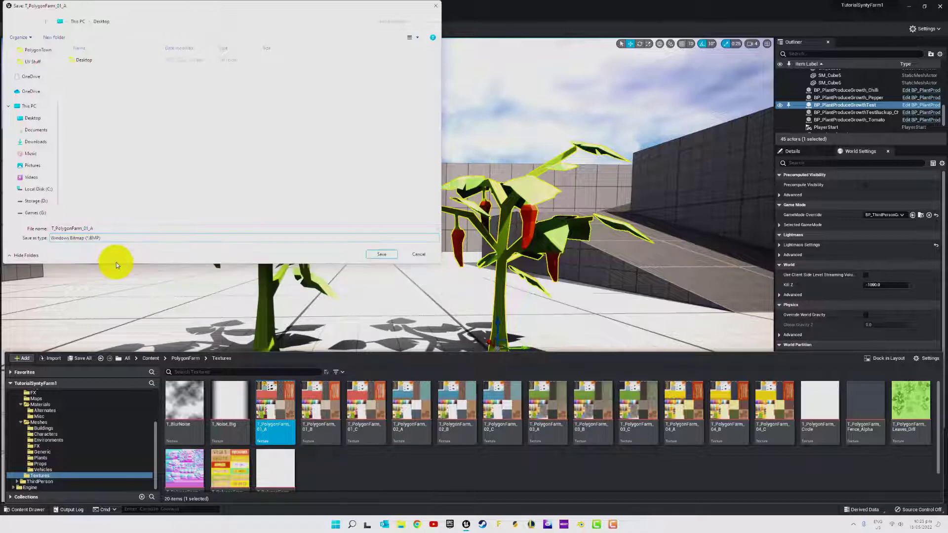
{"action": "left_click", "coordinate": [386, 255]}
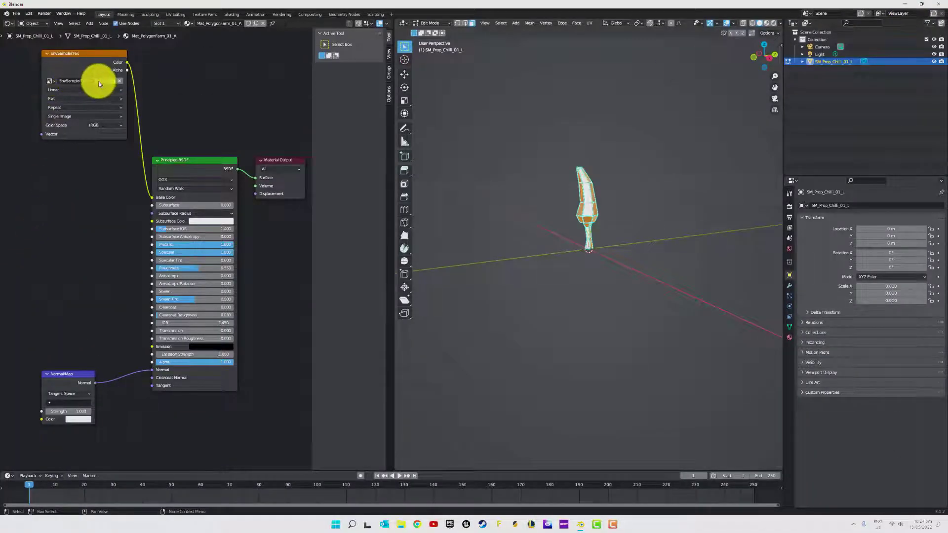
- Back in Blender, load T_PolygonFarm_01_A.BMP from the Desktop into the image texture node feeding the Base Color
{"action": "left_click", "coordinate": [110, 81]}
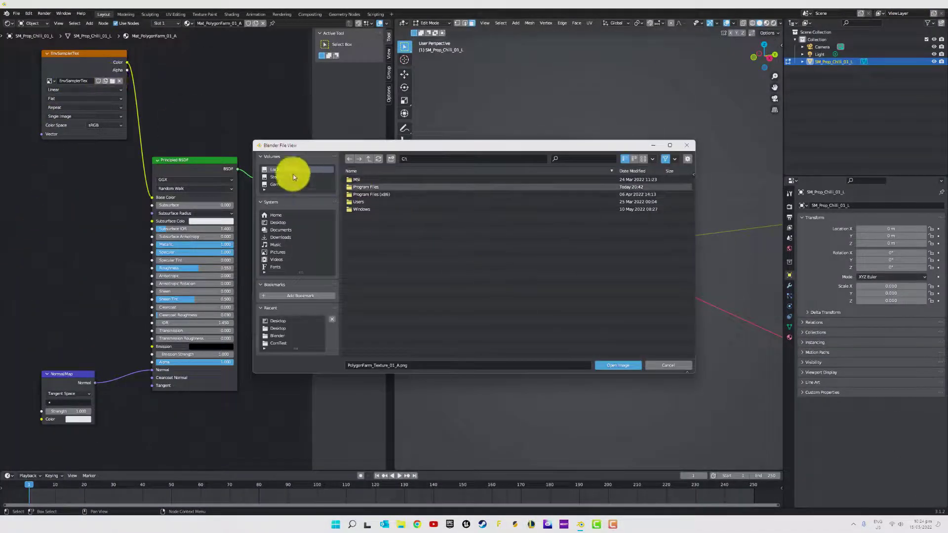
{"action": "left_click", "coordinate": [279, 223]}
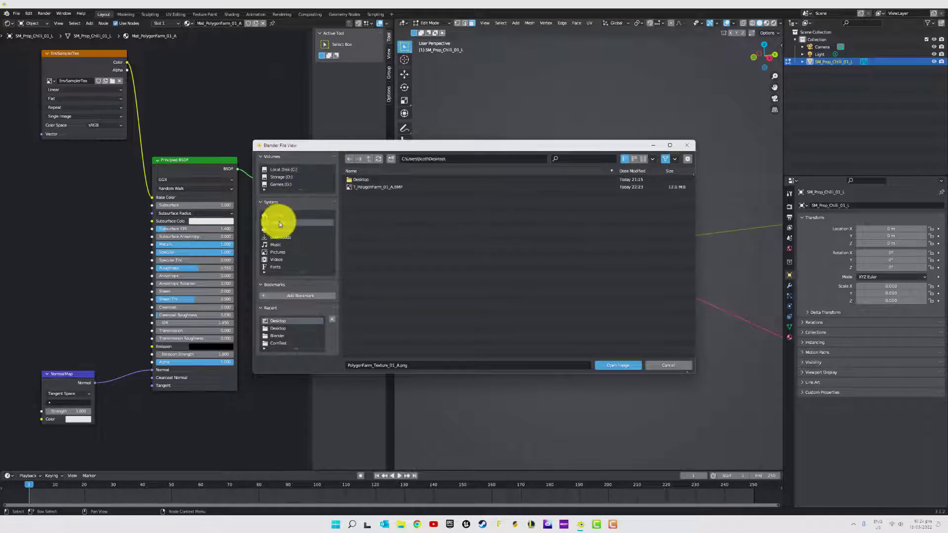
{"action": "left_click", "coordinate": [388, 187]}
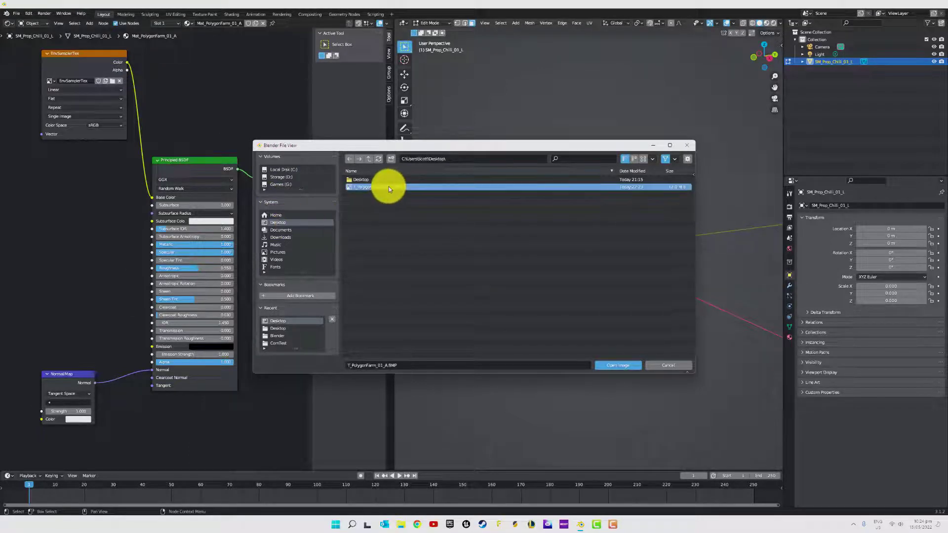
{"action": "left_click", "coordinate": [616, 367]}
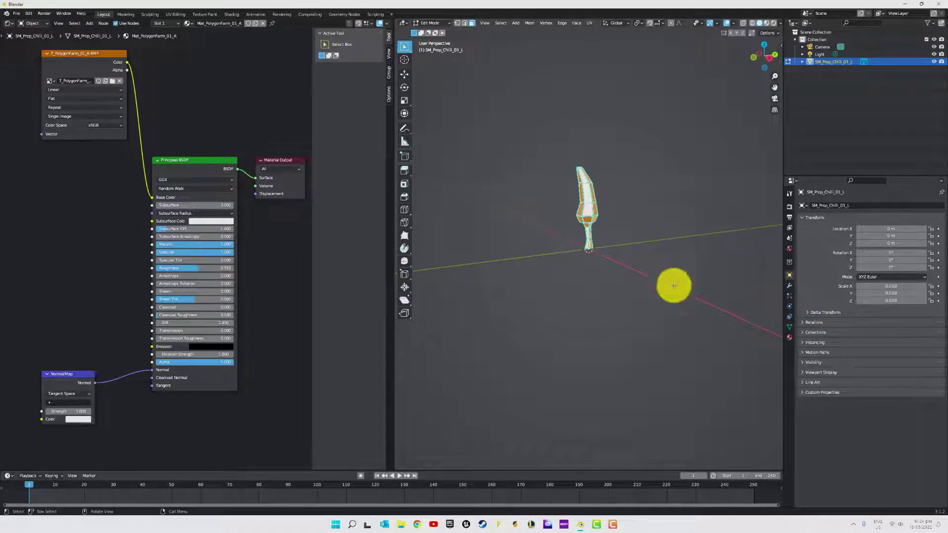
- Add a third UV map to the chilli mesh and name it UVMap_2
{"action": "left_click", "coordinate": [789, 327]}
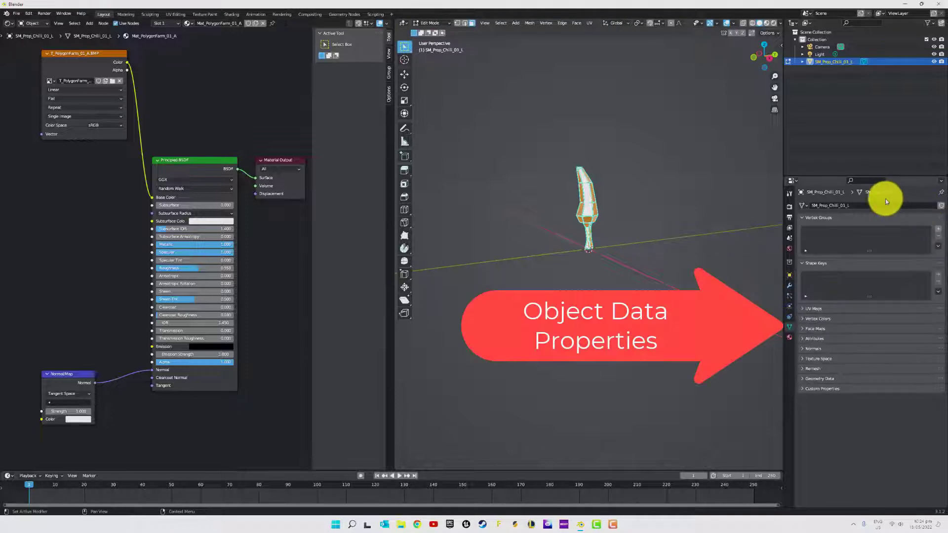
{"action": "left_click", "coordinate": [802, 309]}
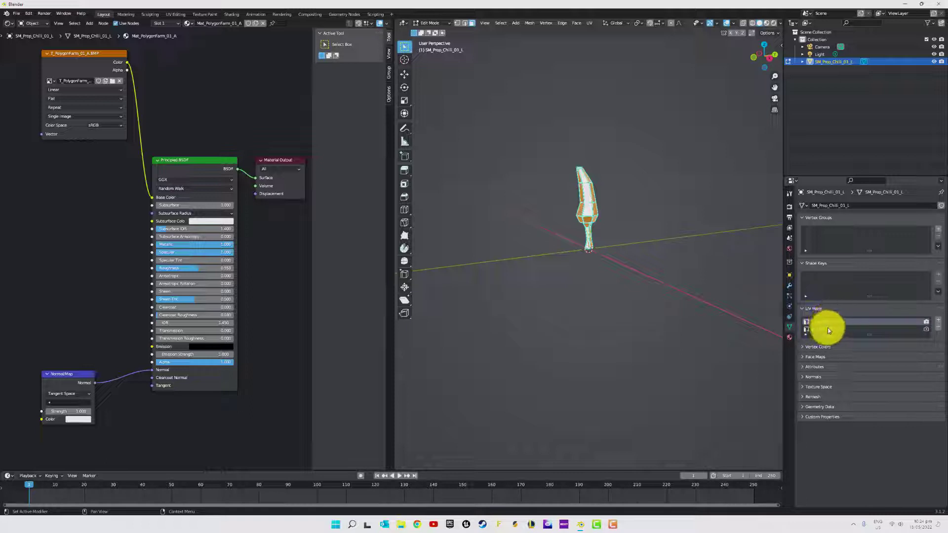
{"action": "left_click", "coordinate": [938, 321]}
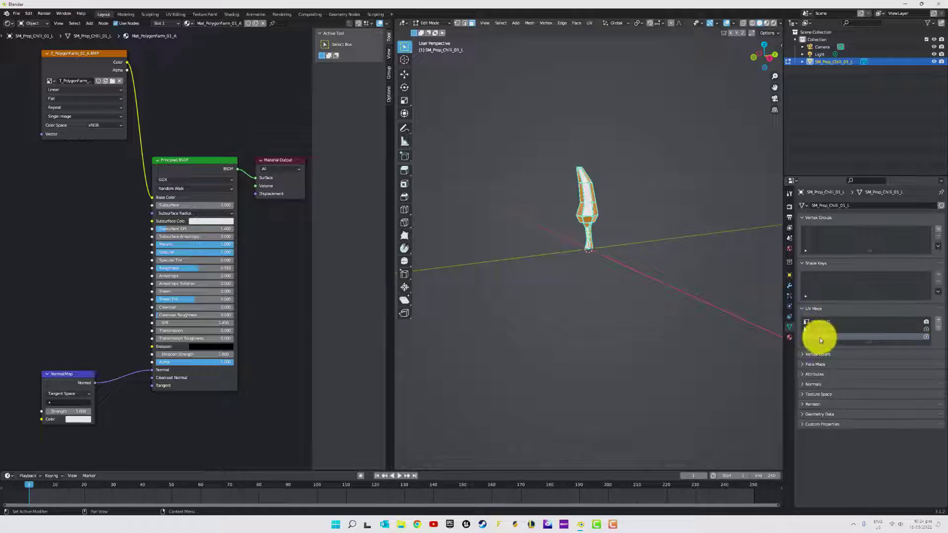
{"action": "double_click", "coordinate": [827, 336]}
{"action": "key", "text": "Return"}
- Change the Shader Editor area to the UV Editor and fit the whole farm texture in view
{"action": "left_click", "coordinate": [11, 24]}
{"action": "left_click", "coordinate": [11, 24]}
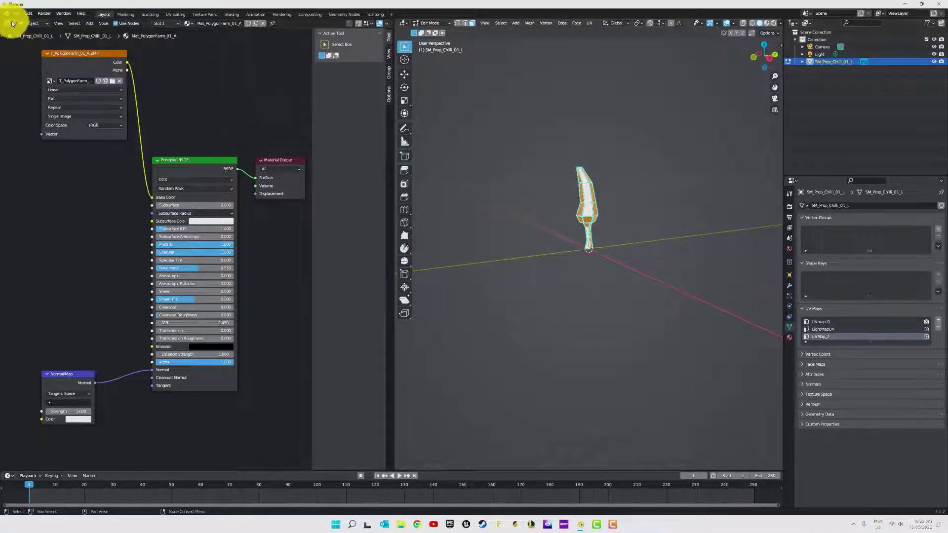
{"action": "left_click", "coordinate": [10, 24]}
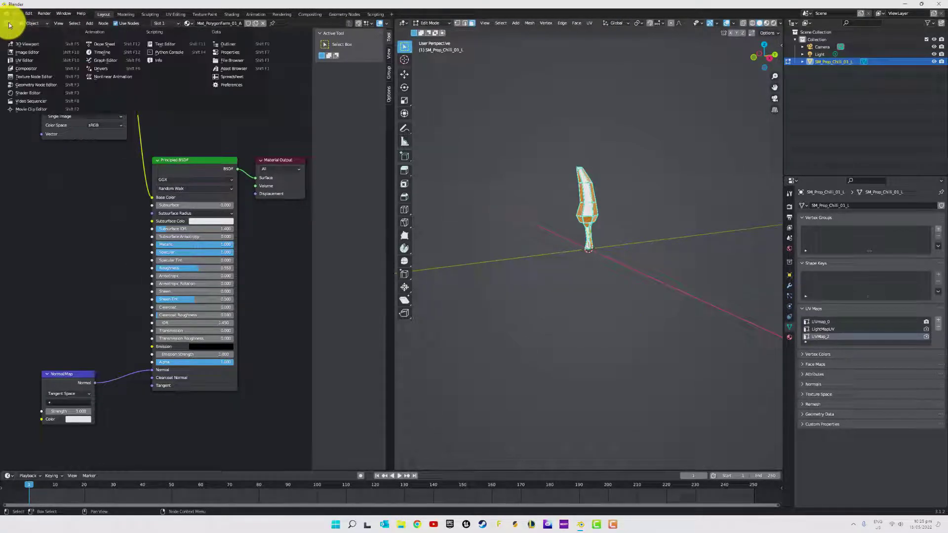
{"action": "left_click", "coordinate": [30, 61]}
{"action": "scroll", "coordinate": [170, 273], "scroll_direction": "down", "scroll_amount": 3}
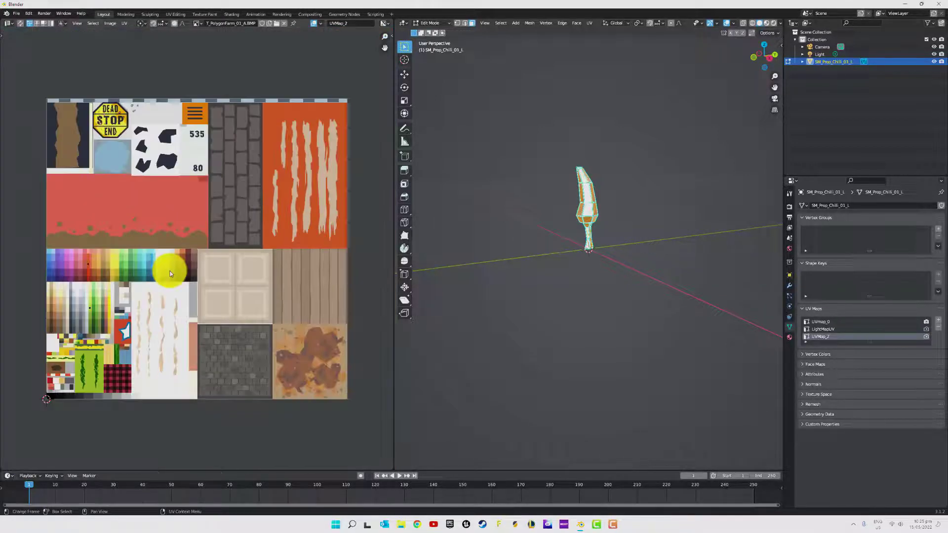
{"action": "scroll", "coordinate": [169, 273], "scroll_direction": "up", "scroll_amount": 2}
{"action": "scroll", "coordinate": [169, 273], "scroll_direction": "down", "scroll_amount": 2}
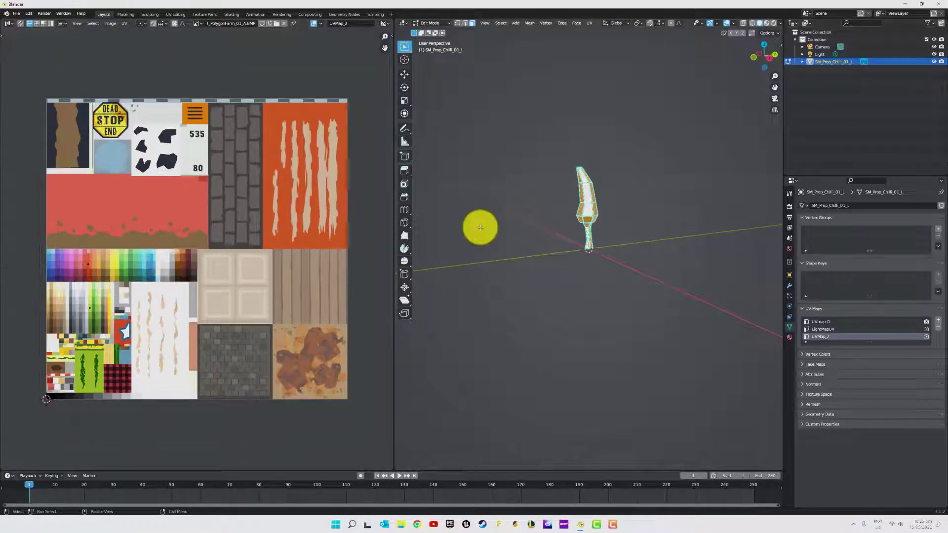
- Select different parts of the chilli to examine which palette colours their UVs use, ending with all faces selected
{"action": "left_click", "coordinate": [614, 189]}
{"action": "left_click", "coordinate": [49, 274]}
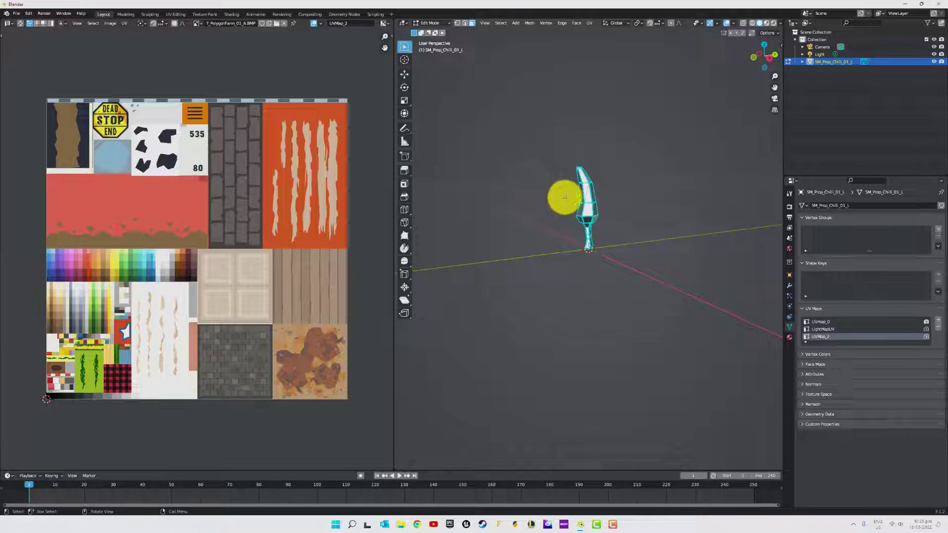
{"action": "key", "text": "a"}
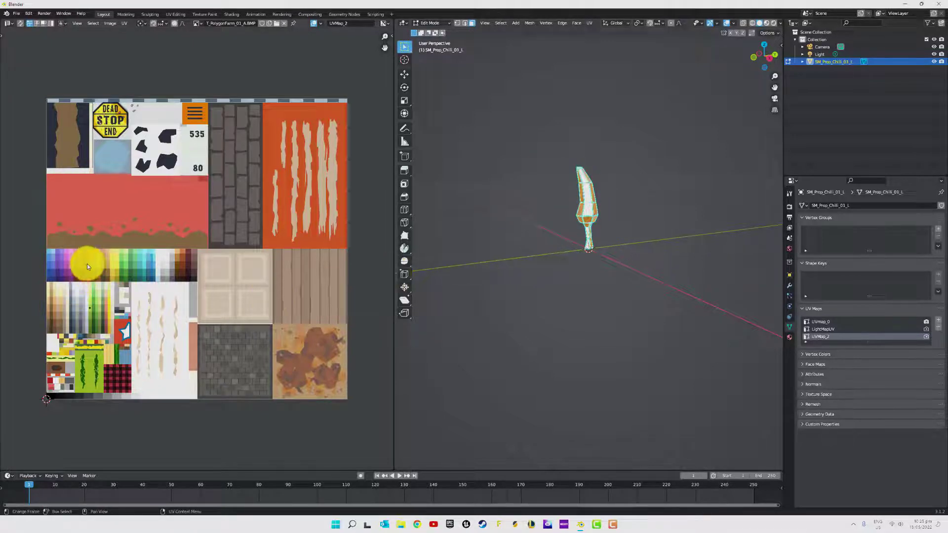
{"action": "left_click", "coordinate": [583, 214]}
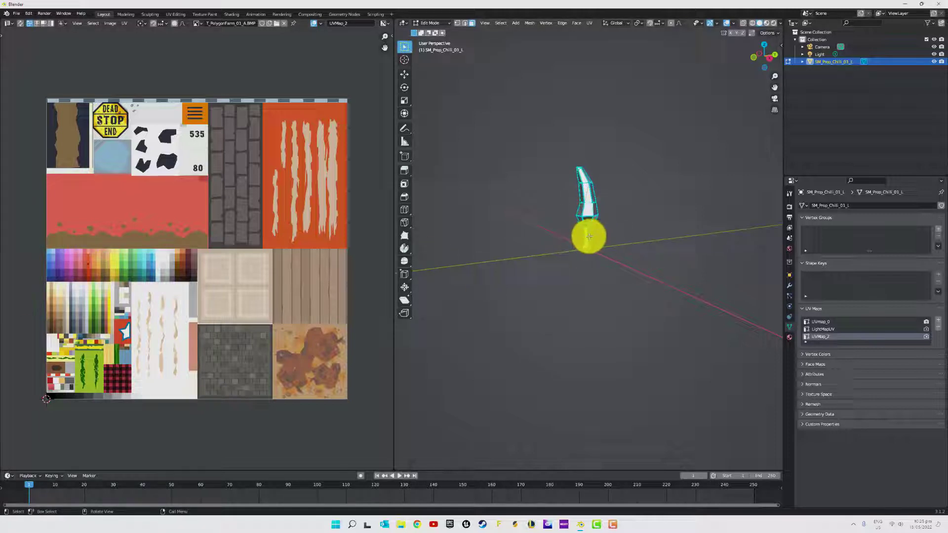
{"action": "left_click", "coordinate": [589, 236]}
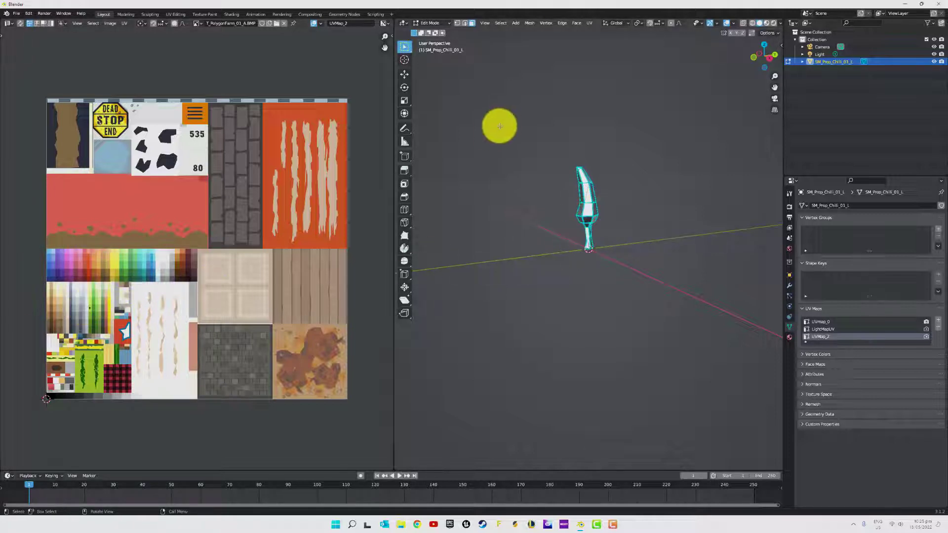
{"action": "key", "text": "a"}
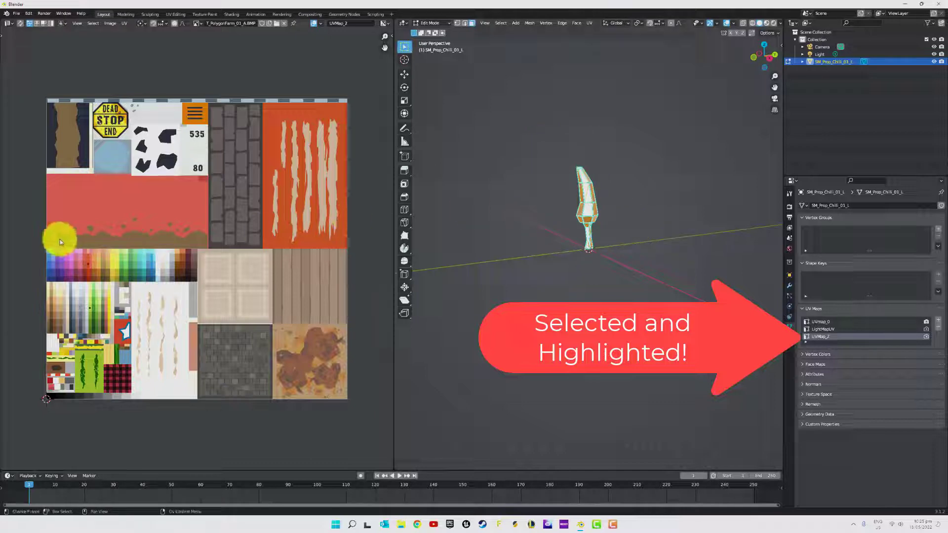
- Box-select the chilli body's UVs on the red swatch and move them onto the green swatch used by the stem
{"action": "key", "text": "b"}
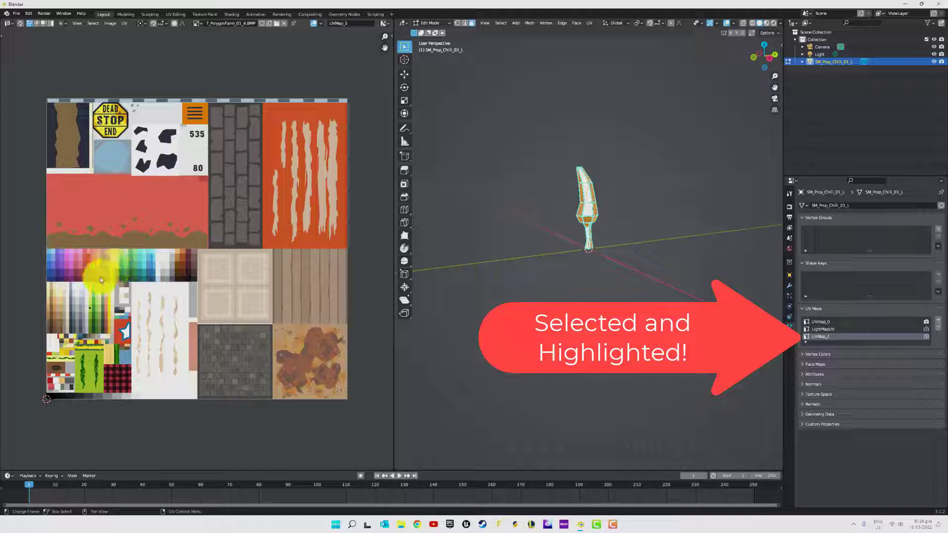
{"action": "key", "text": "g"}
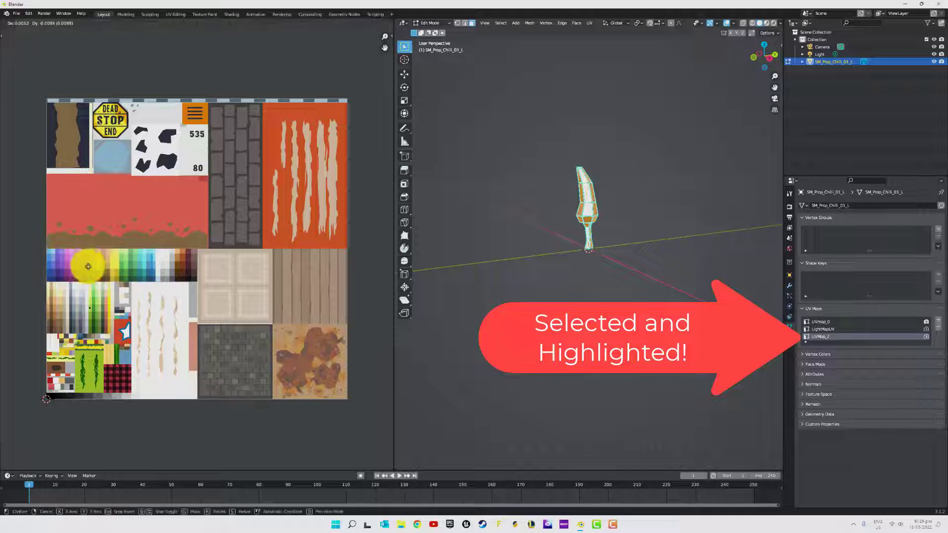
{"action": "left_click", "coordinate": [90, 307]}
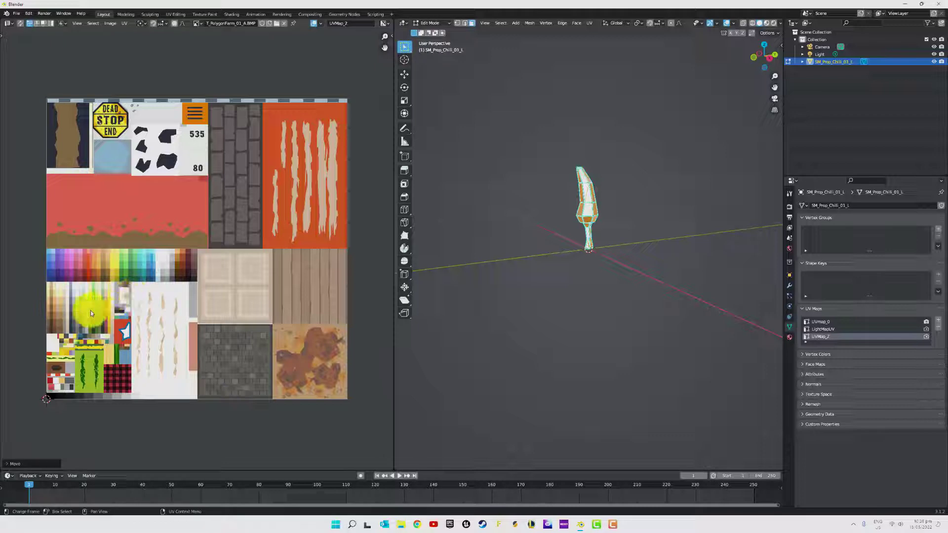
- Show the chilli in rendered shading, make UVMap_2 the render UV map, and leave Edit Mode to check its green body
{"action": "left_click", "coordinate": [772, 23]}
{"action": "left_click", "coordinate": [775, 22]}
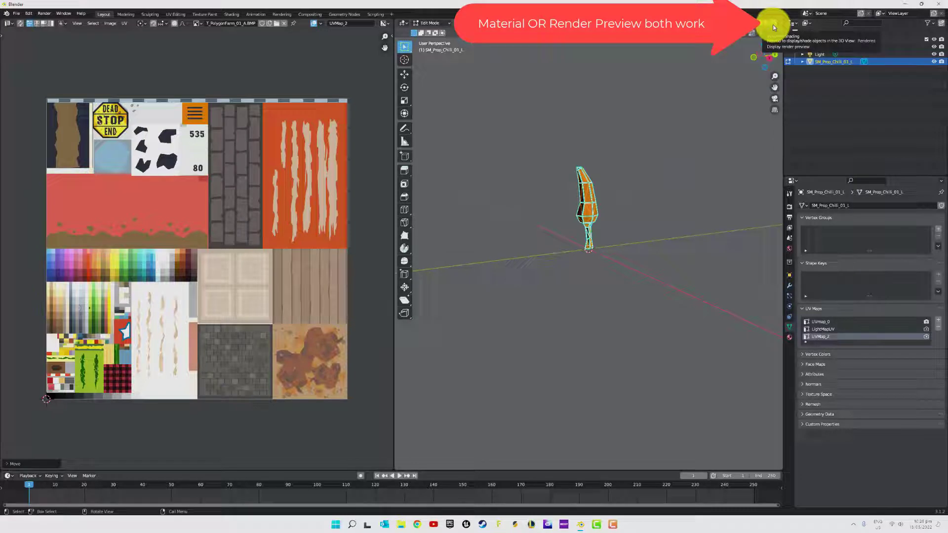
{"action": "key", "text": "s"}
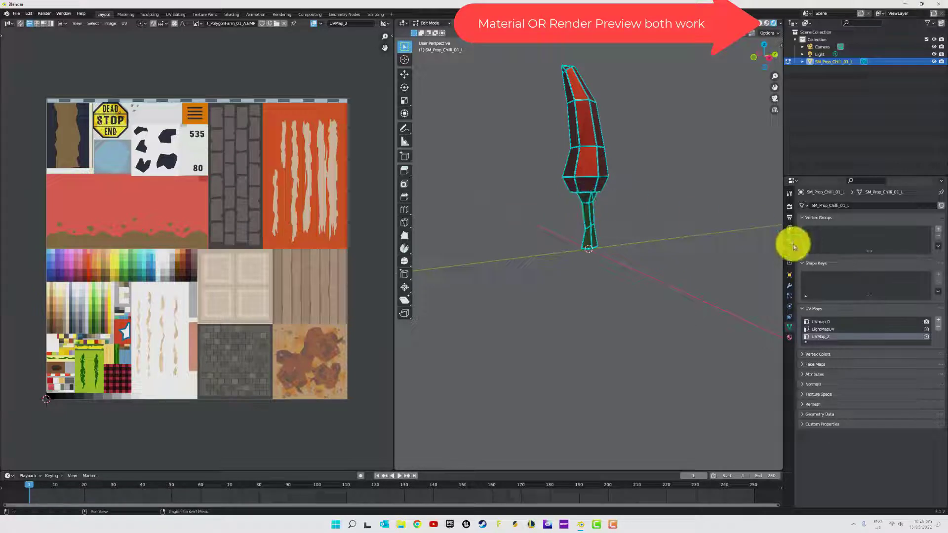
{"action": "left_click", "coordinate": [828, 322]}
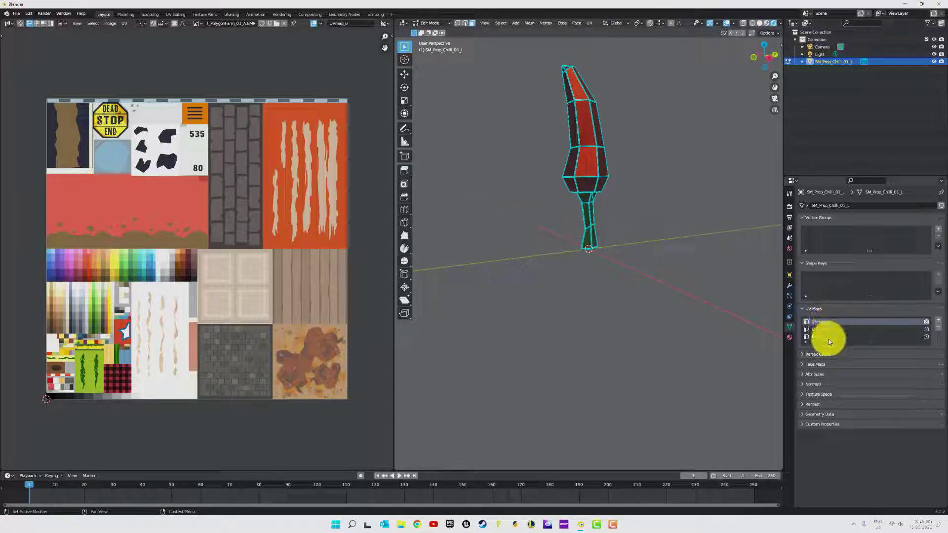
{"action": "left_click", "coordinate": [829, 338]}
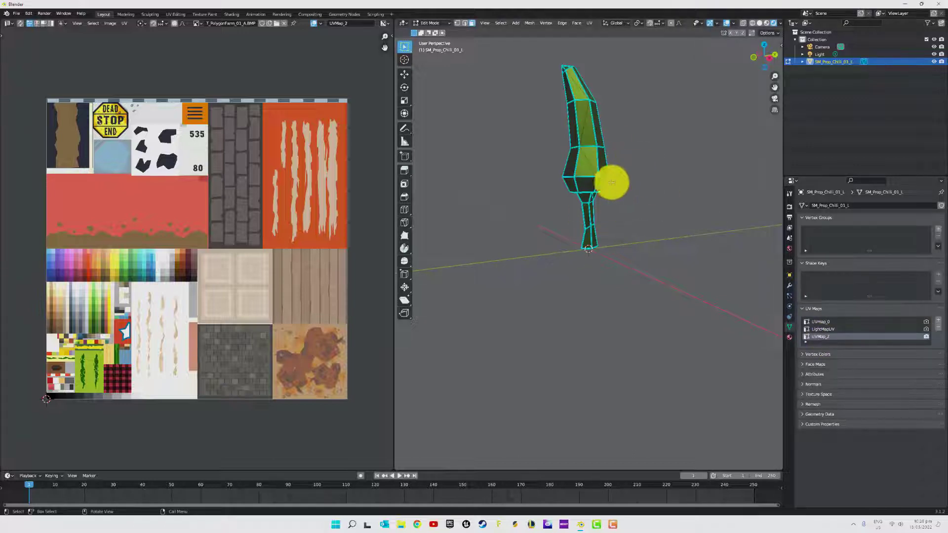
{"action": "key", "text": "Tab"}
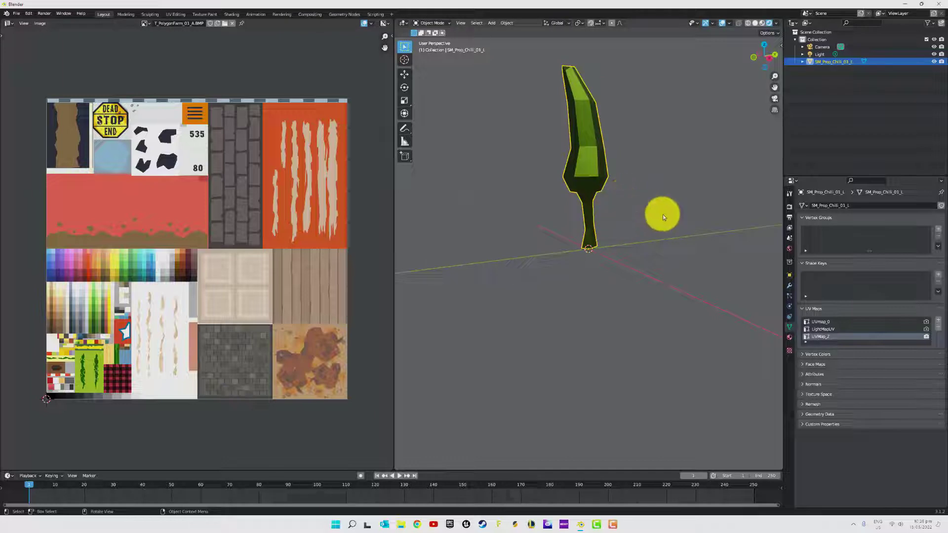
{"action": "left_click", "coordinate": [666, 210]}
{"action": "middle_click_drag", "start_coordinate": [668, 206], "coordinate": [657, 174]}
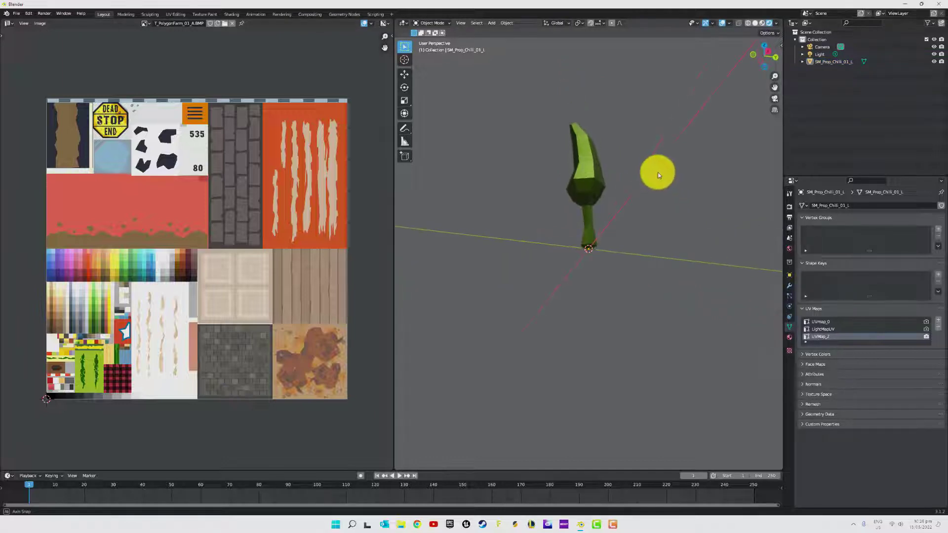
- Make UVMap_0 the chilli's render UV map and select LightMapUV among the UV maps
{"action": "left_click", "coordinate": [926, 322]}
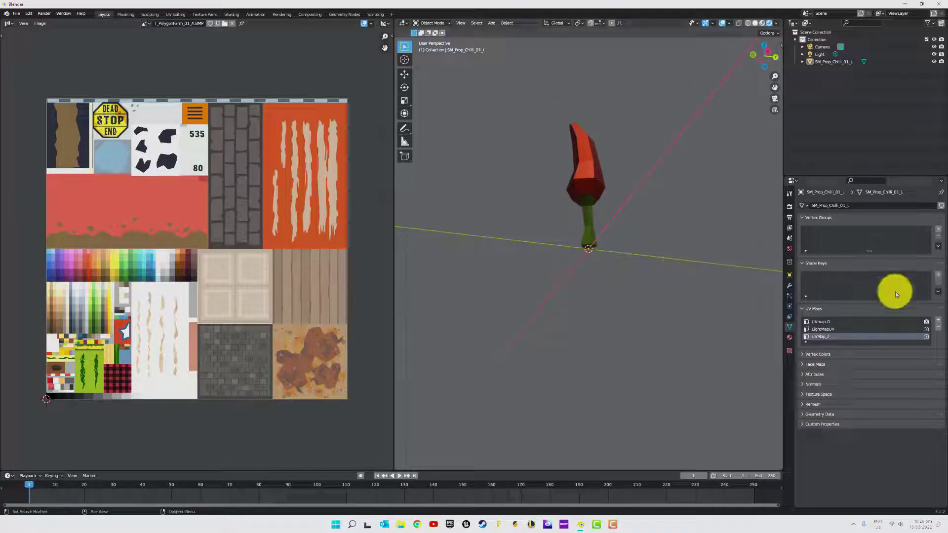
{"action": "left_click", "coordinate": [821, 322]}
{"action": "left_click", "coordinate": [823, 338]}
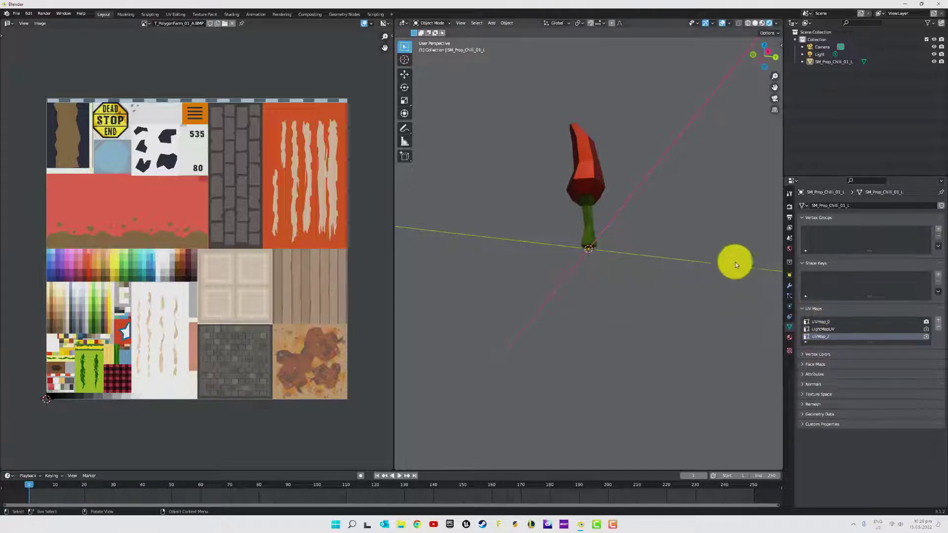
{"action": "left_click", "coordinate": [17, 15]}
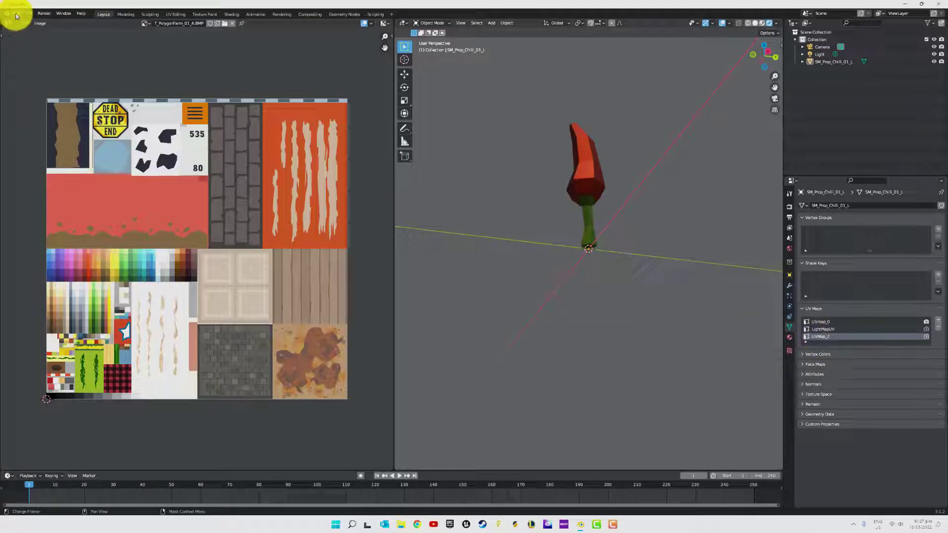
{"action": "left_click", "coordinate": [826, 329]}
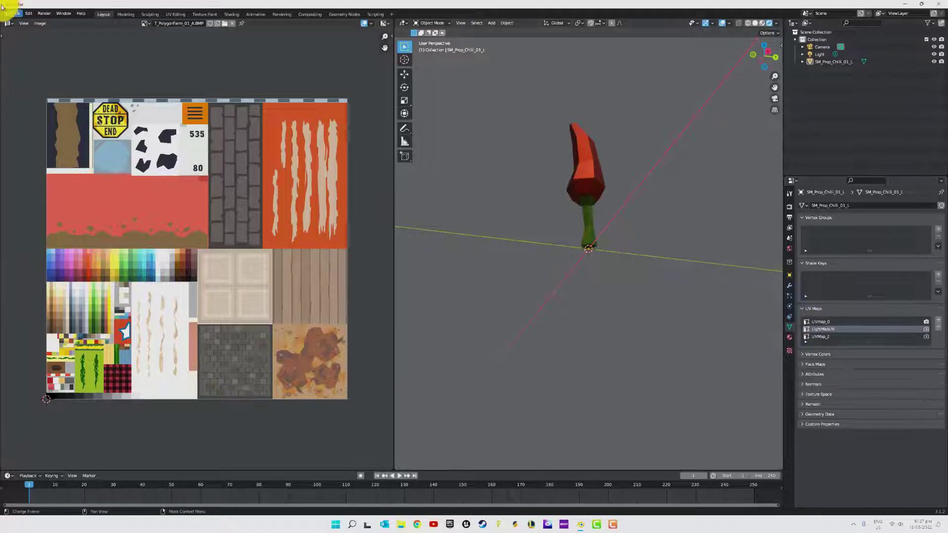
- Export the chilli as FBX to the Desktop, overwriting SM_Prop_Chilli_01_Ripen.fbx
{"action": "left_click", "coordinate": [20, 15]}
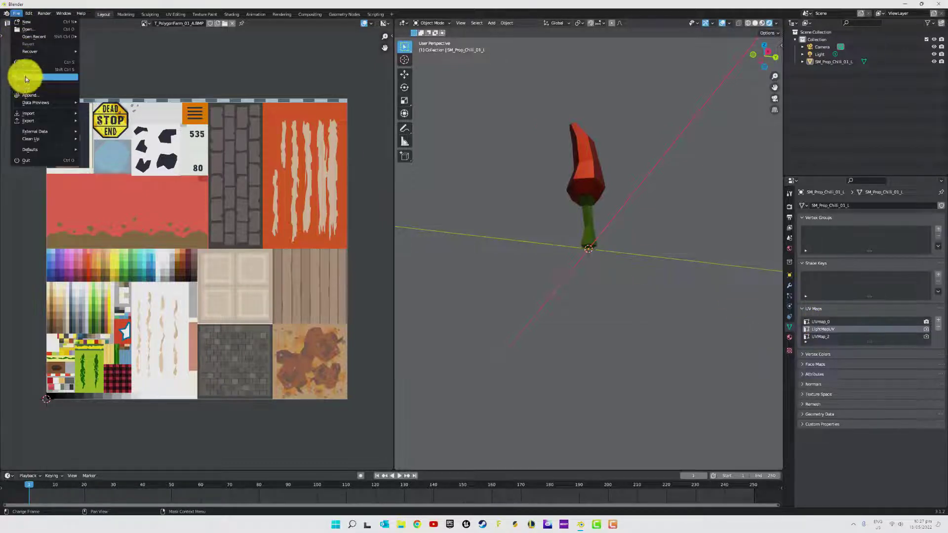
{"action": "mouse_move", "coordinate": [39, 121]}
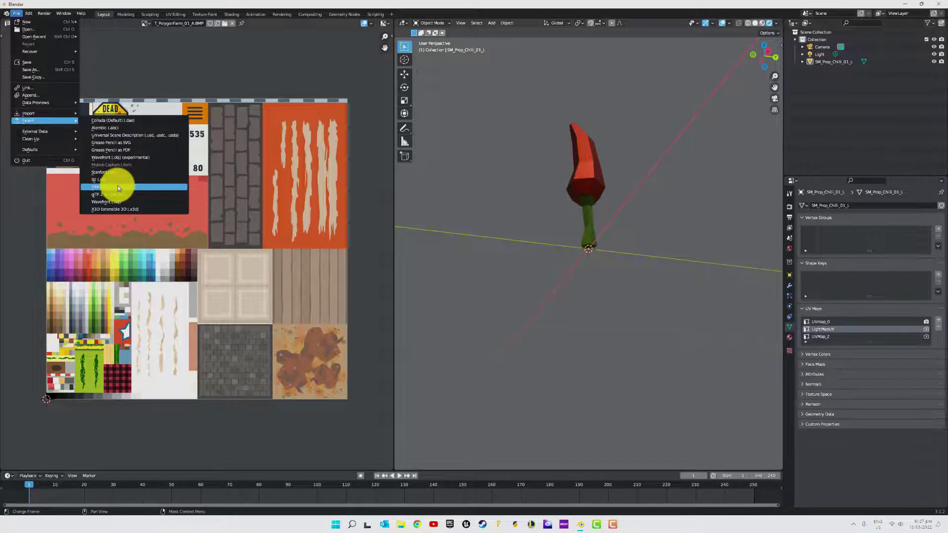
{"action": "left_click", "coordinate": [118, 187]}
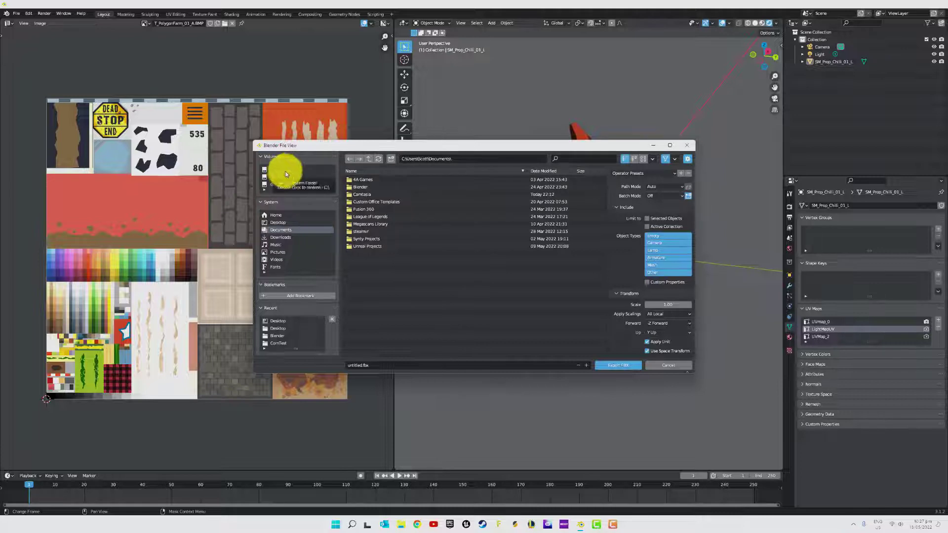
{"action": "left_click", "coordinate": [275, 222]}
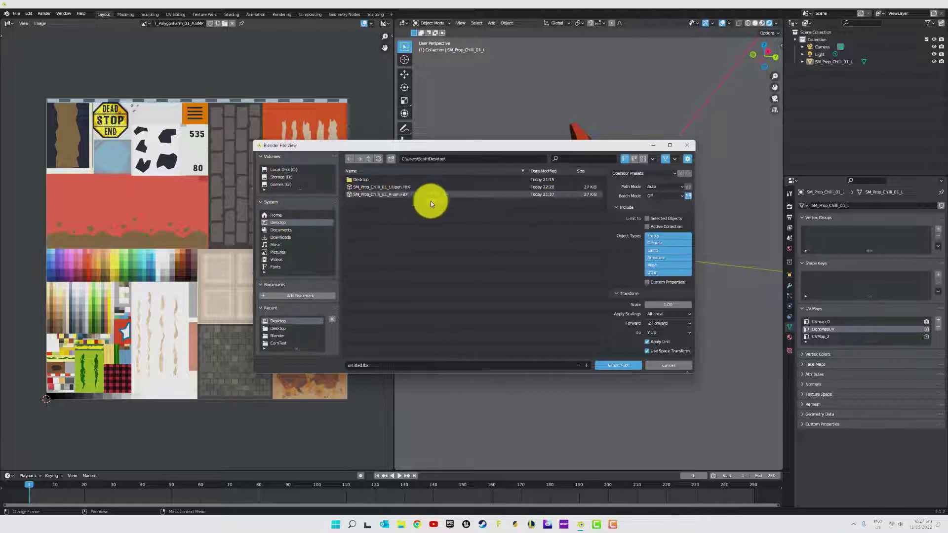
{"action": "left_click", "coordinate": [399, 194]}
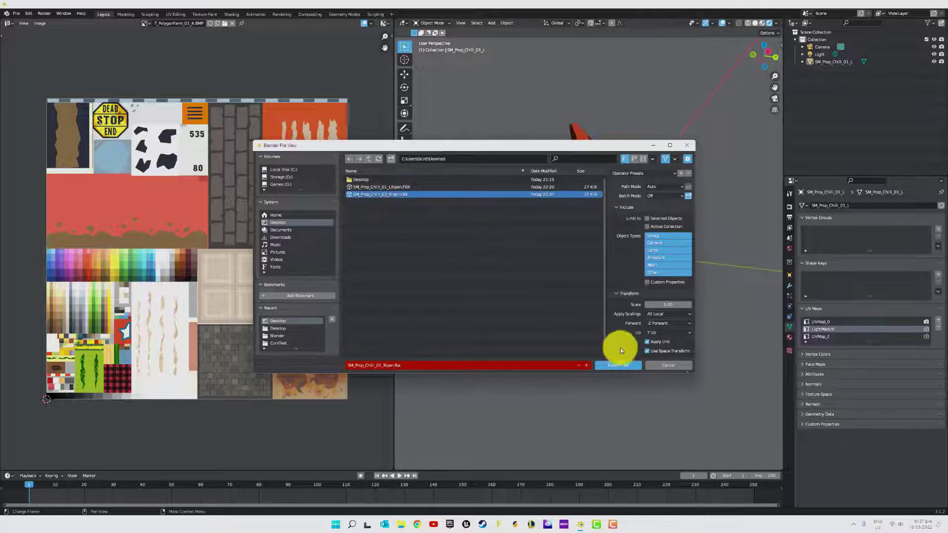
{"action": "left_click", "coordinate": [619, 368]}
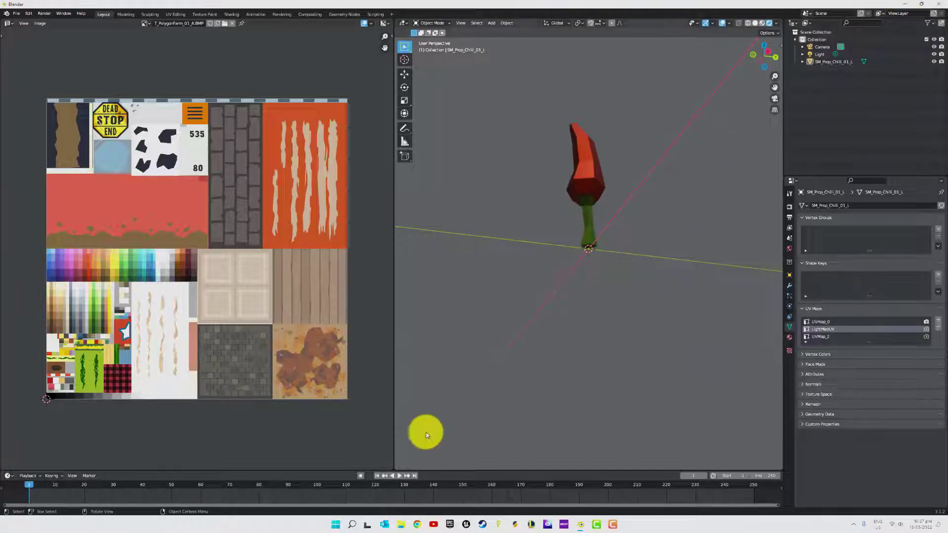
- Switch to Unreal Editor and open the project's Plants/Meshes content folder
{"action": "left_click", "coordinate": [465, 524]}
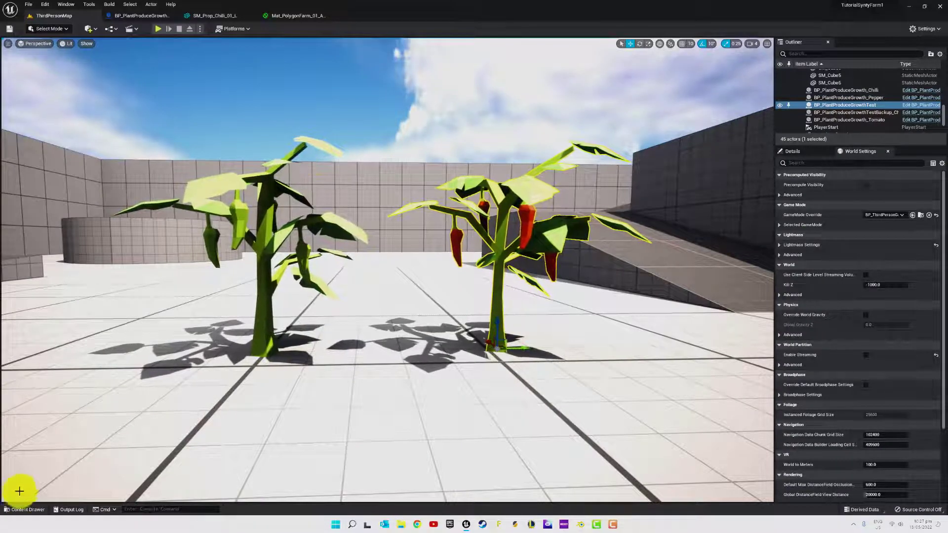
{"action": "left_click", "coordinate": [24, 510]}
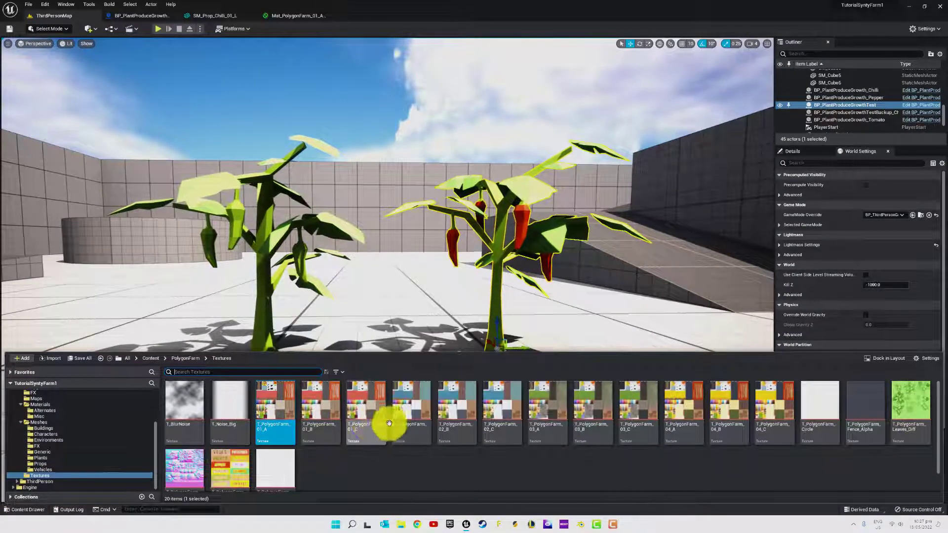
{"action": "scroll", "coordinate": [49, 419], "scroll_direction": "up", "scroll_amount": 8}
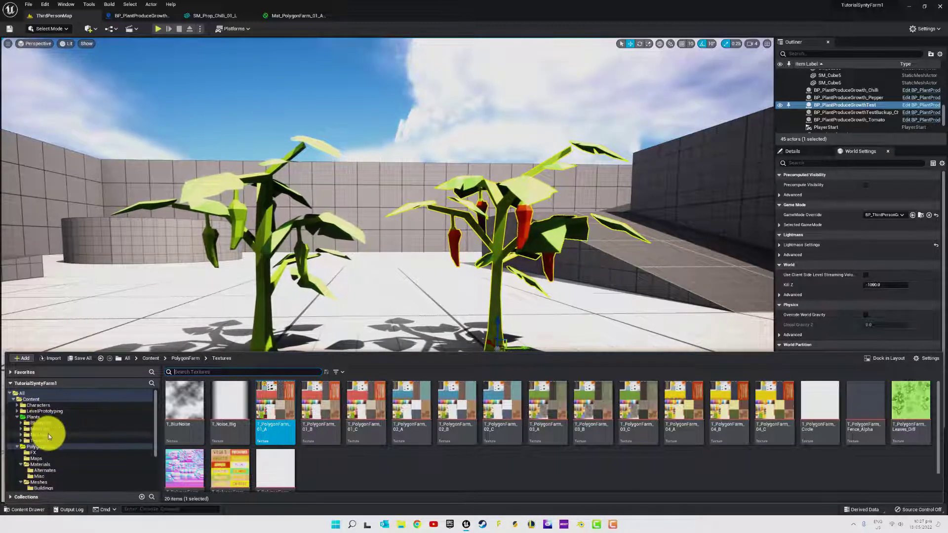
{"action": "left_click", "coordinate": [34, 435]}
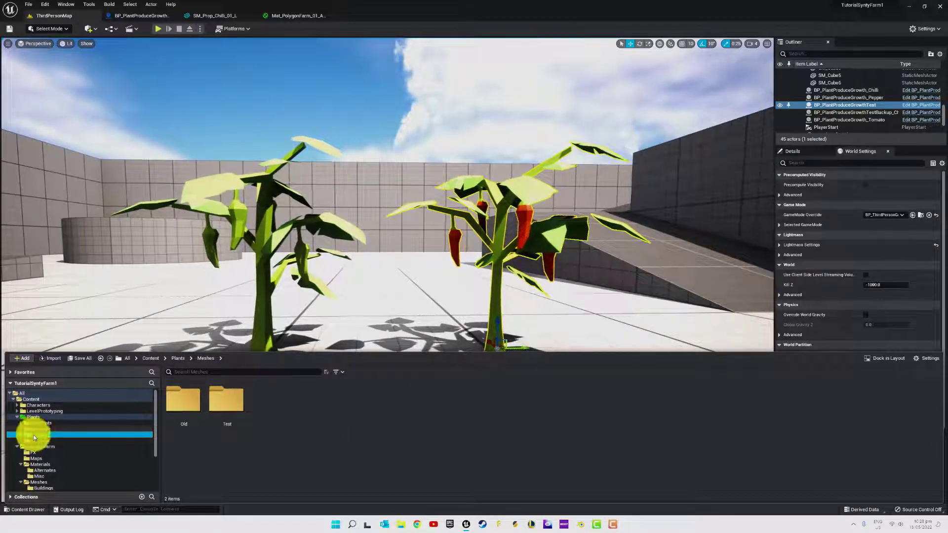
- Import SM_Prop_Chilli_01_Ripen.FBX from the Desktop into the Meshes folder, creating new materials, and dismiss the import log
{"action": "left_click", "coordinate": [401, 525]}
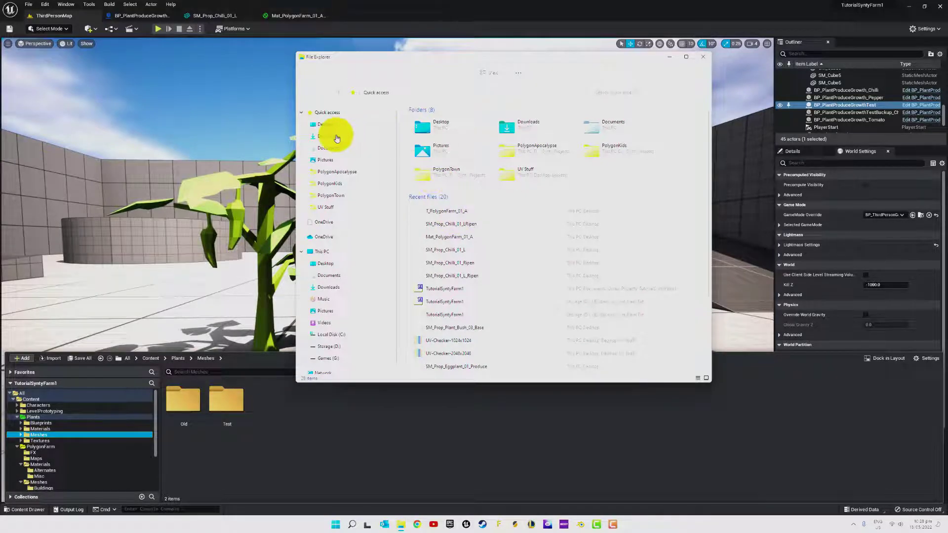
{"action": "left_click", "coordinate": [332, 124]}
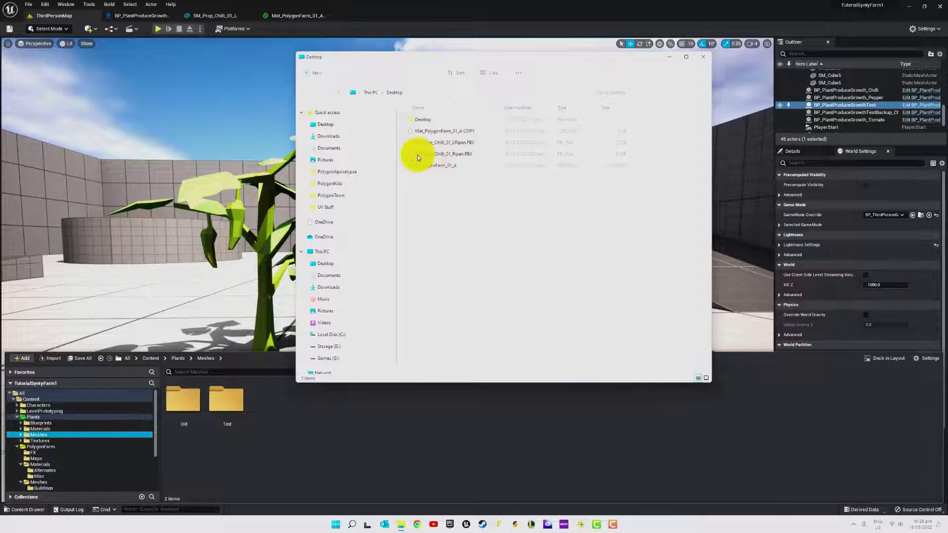
{"action": "left_click_drag", "start_coordinate": [416, 156], "coordinate": [349, 440]}
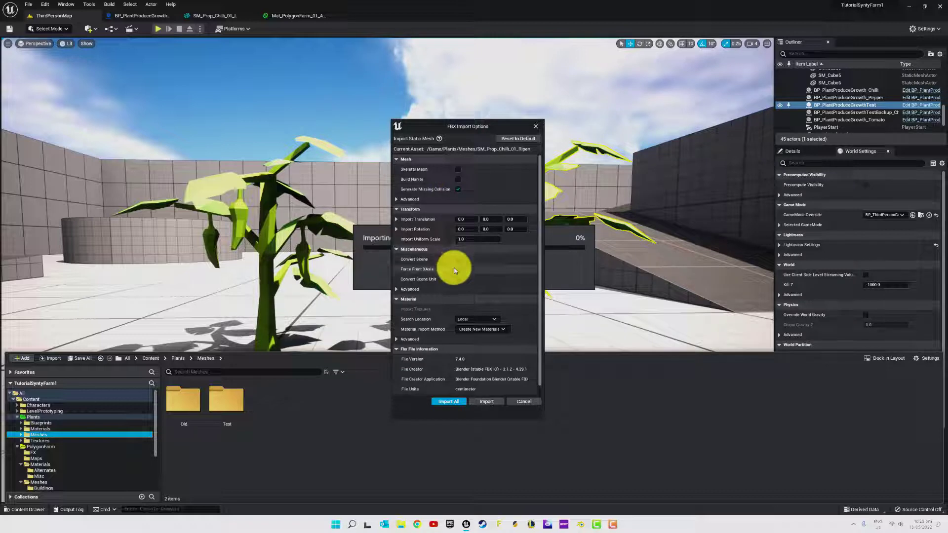
{"action": "left_click", "coordinate": [452, 401]}
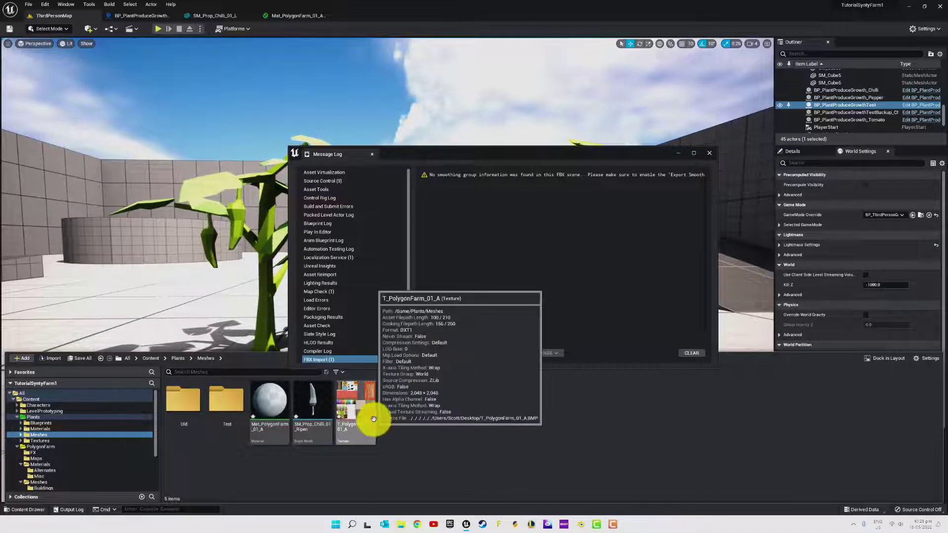
{"action": "left_click", "coordinate": [709, 152]}
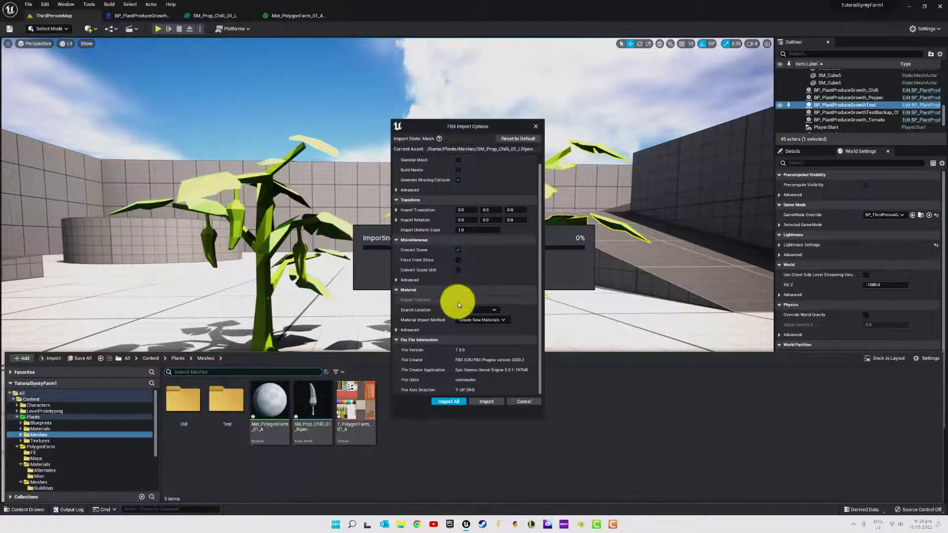
{"action": "left_click", "coordinate": [480, 321]}
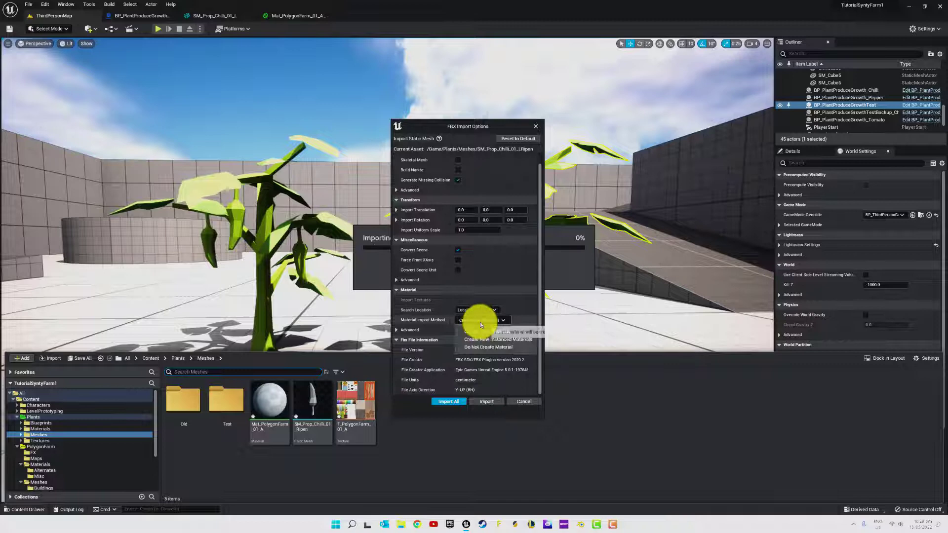
{"action": "left_click", "coordinate": [498, 348]}
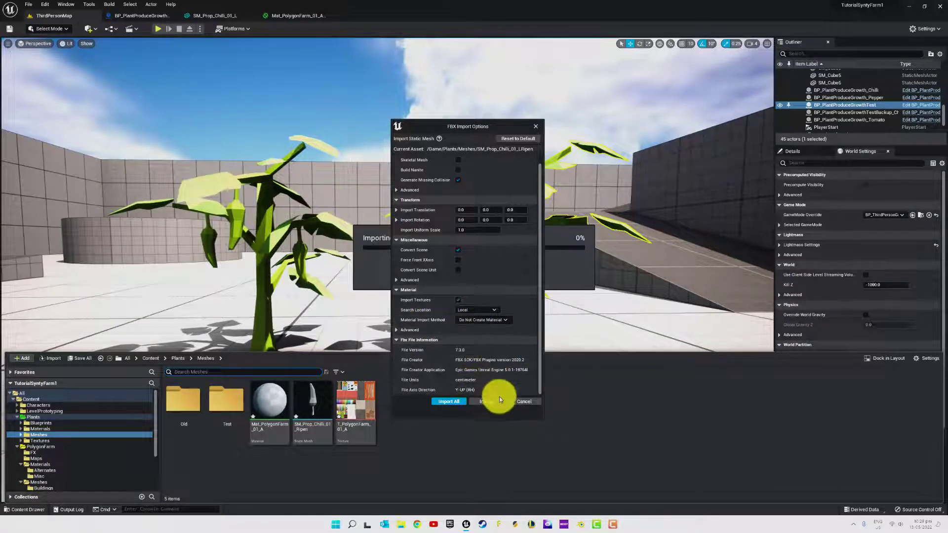
{"action": "left_click", "coordinate": [520, 402]}
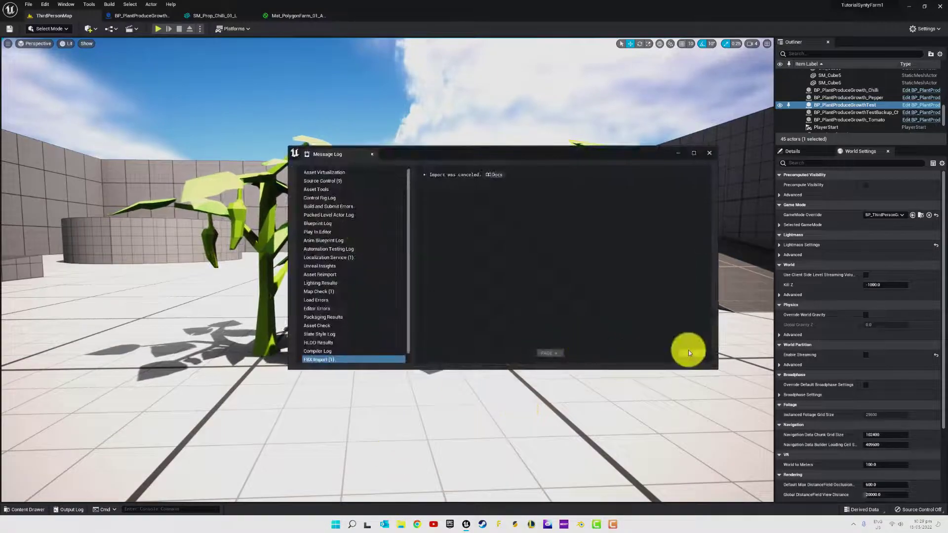
{"action": "left_click", "coordinate": [709, 153]}
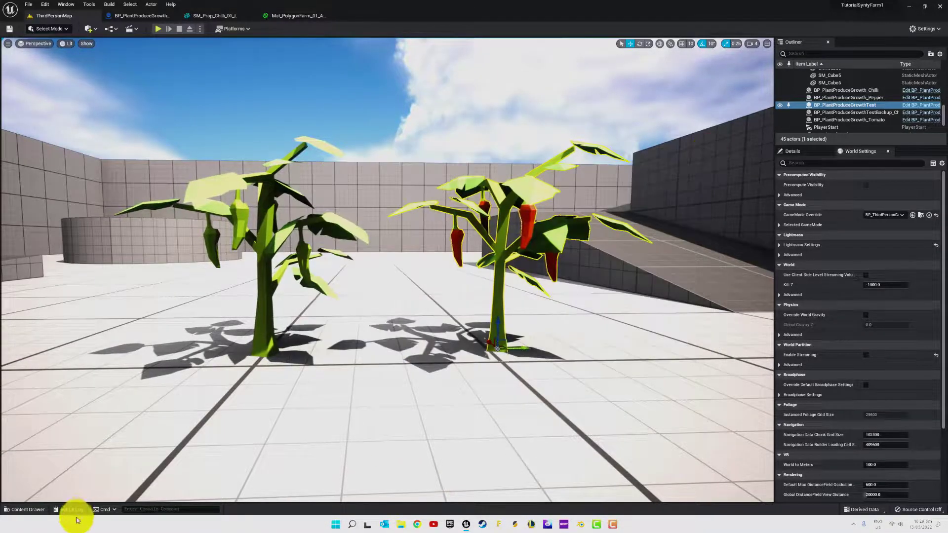
- Try to delete the imported Mat_PolygonFarm_01_A material from the Meshes folder
{"action": "left_click", "coordinate": [42, 509]}
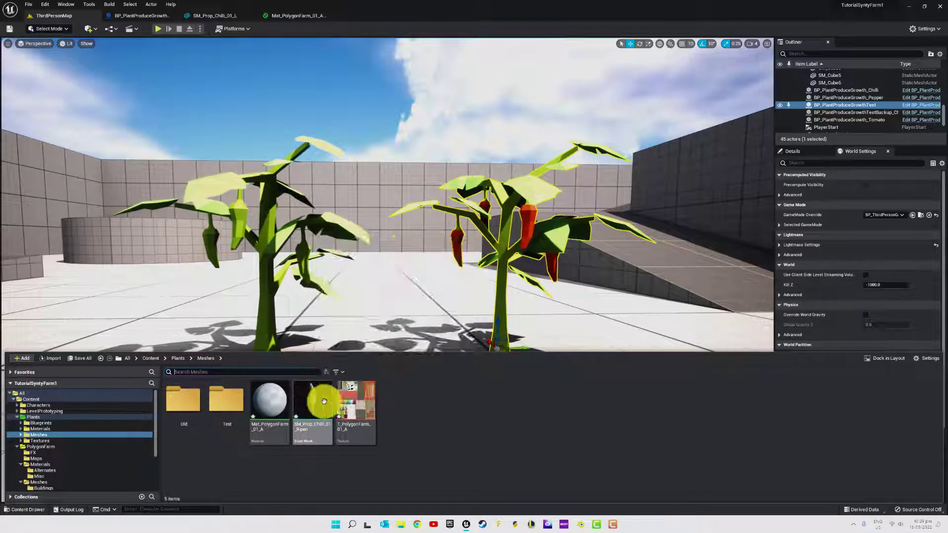
{"action": "mouse_move", "coordinate": [319, 405]}
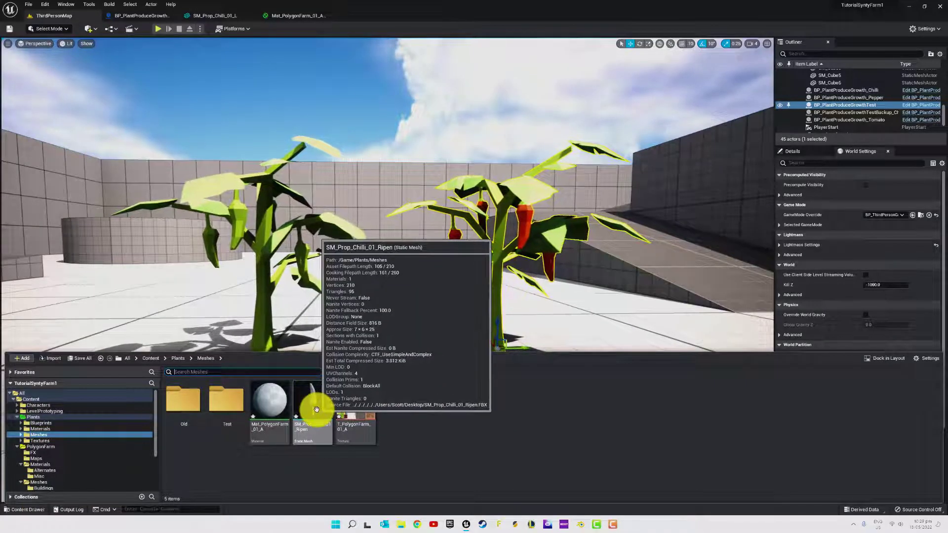
{"action": "left_click", "coordinate": [269, 404]}
{"action": "key", "text": "Delete"}
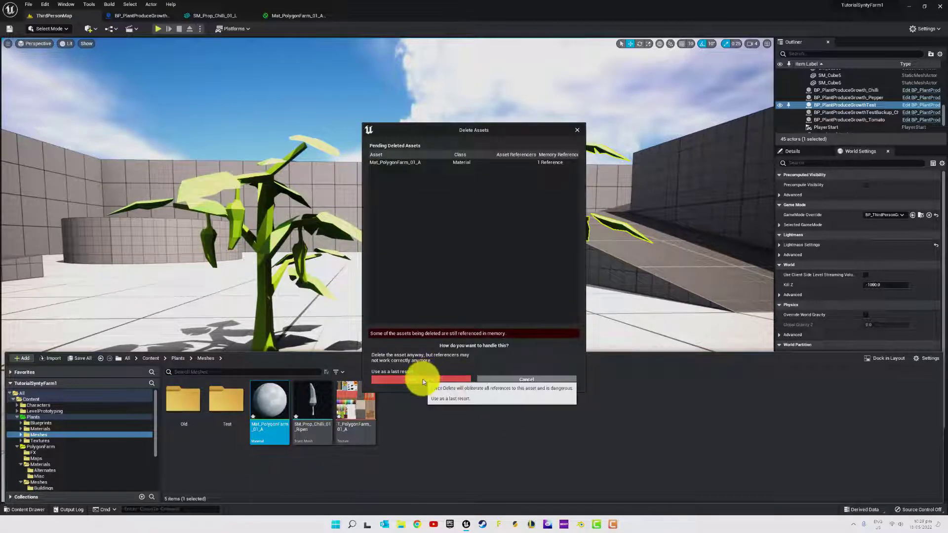
{"action": "left_click", "coordinate": [499, 380]}
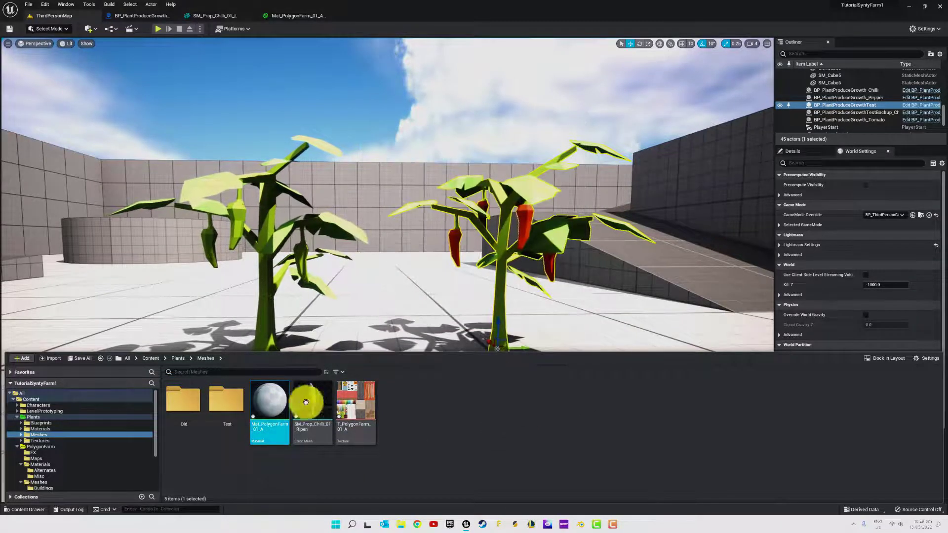
- Open the imported SM_Prop_Chilli_01_Ripen mesh in the Static Mesh Editor
{"action": "mouse_move", "coordinate": [309, 400]}
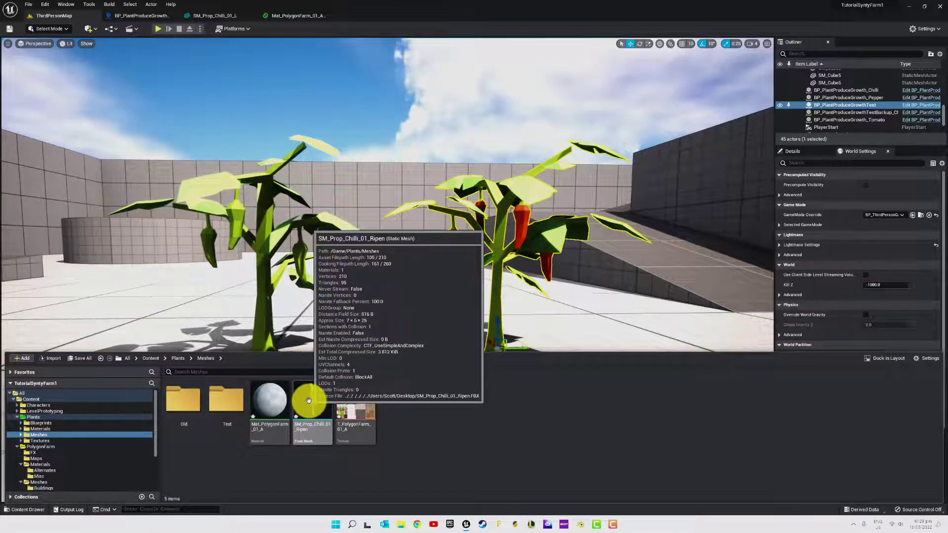
{"action": "double_click", "coordinate": [309, 400]}
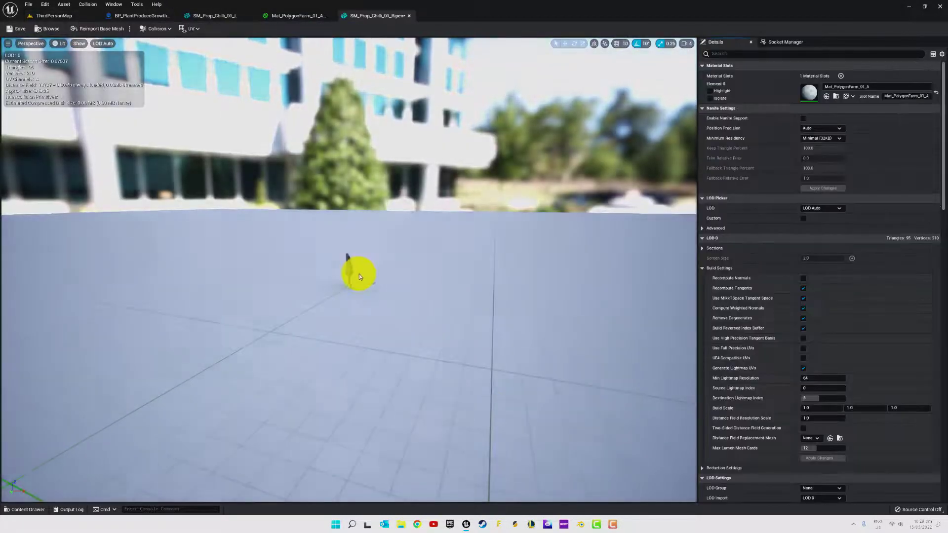
- Zoom in on the imported chilli mesh and compare it with the original SM_Prop_Chilli_01_L mesh
{"action": "scroll", "coordinate": [360, 276], "scroll_direction": "up", "scroll_amount": 5}
{"action": "scroll", "coordinate": [360, 275], "scroll_direction": "up", "scroll_amount": 4}
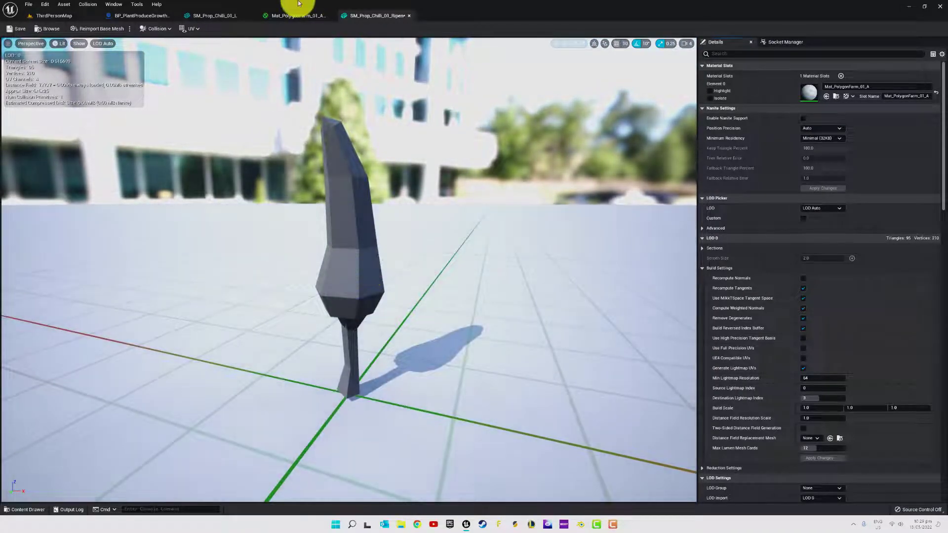
{"action": "left_click", "coordinate": [235, 15]}
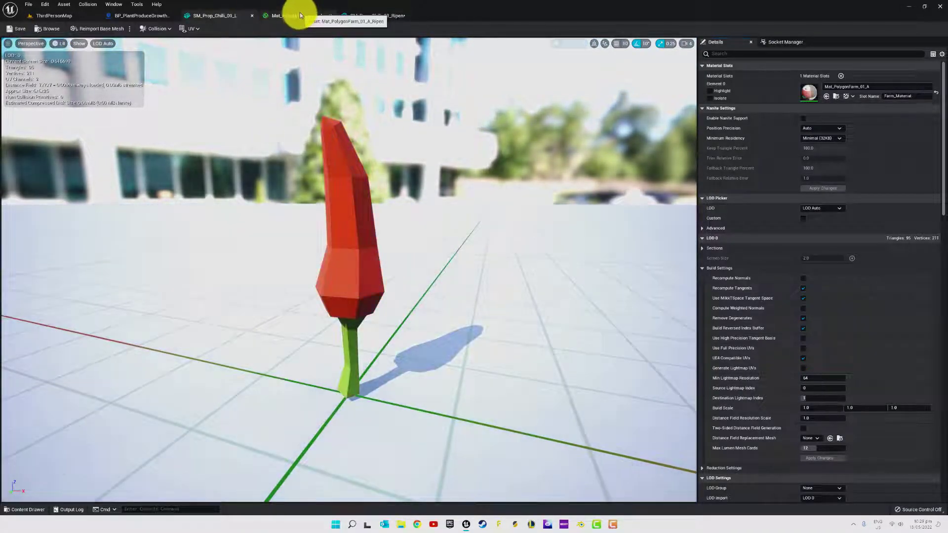
{"action": "left_click", "coordinate": [376, 15]}
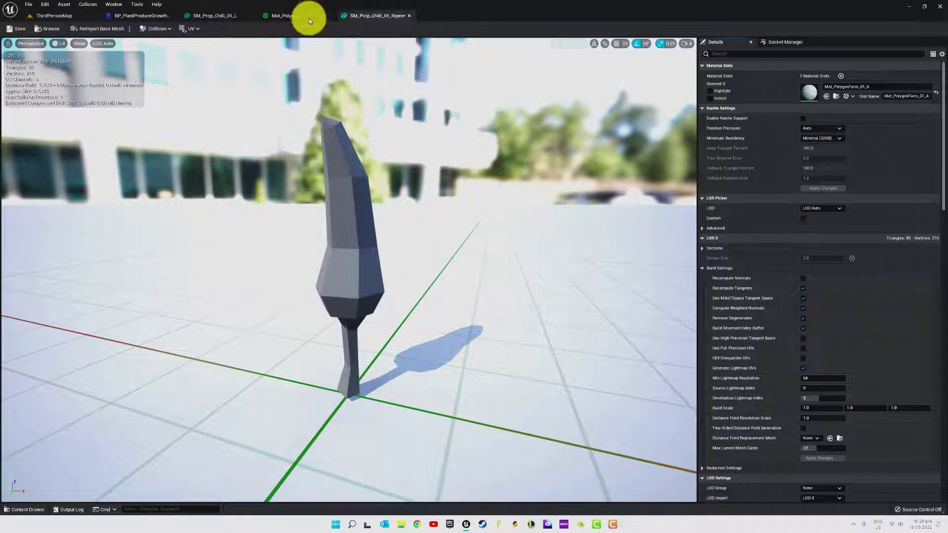
- Duplicate Mat_PolygonFarm_01_A_Ripen in the Plants/Materials folder and name the copy Mat_PolygonFarm_01_A_Ripen_UV
{"action": "left_click", "coordinate": [33, 512]}
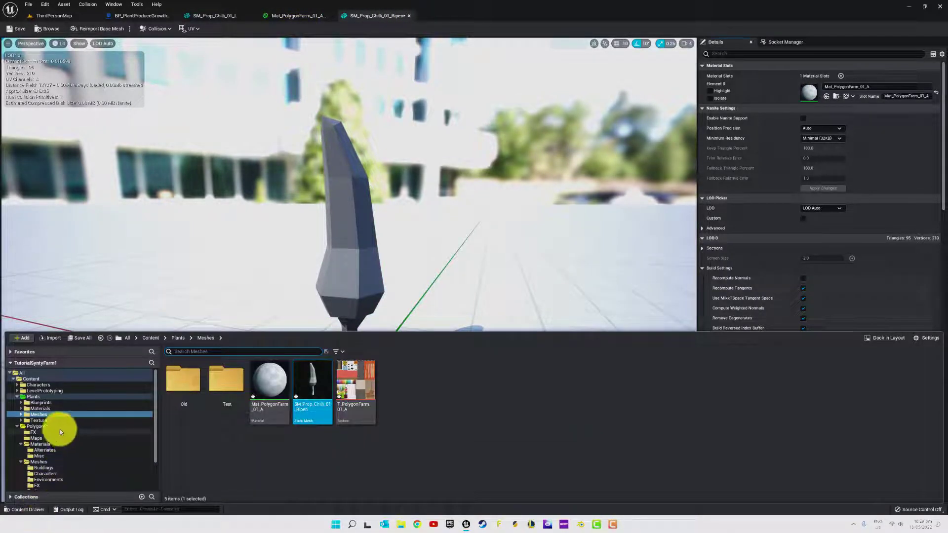
{"action": "left_click", "coordinate": [43, 408]}
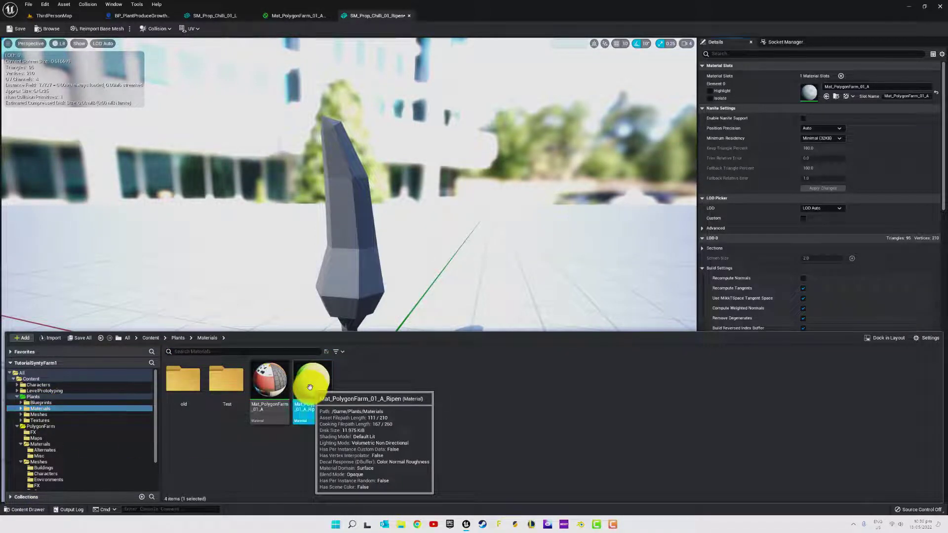
{"action": "key", "text": "ctrl+space"}
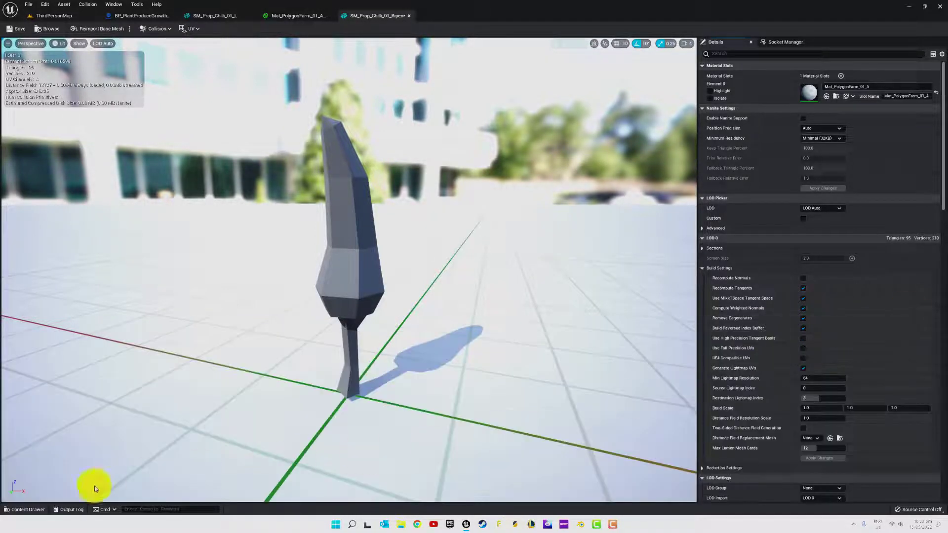
{"action": "left_click", "coordinate": [17, 509]}
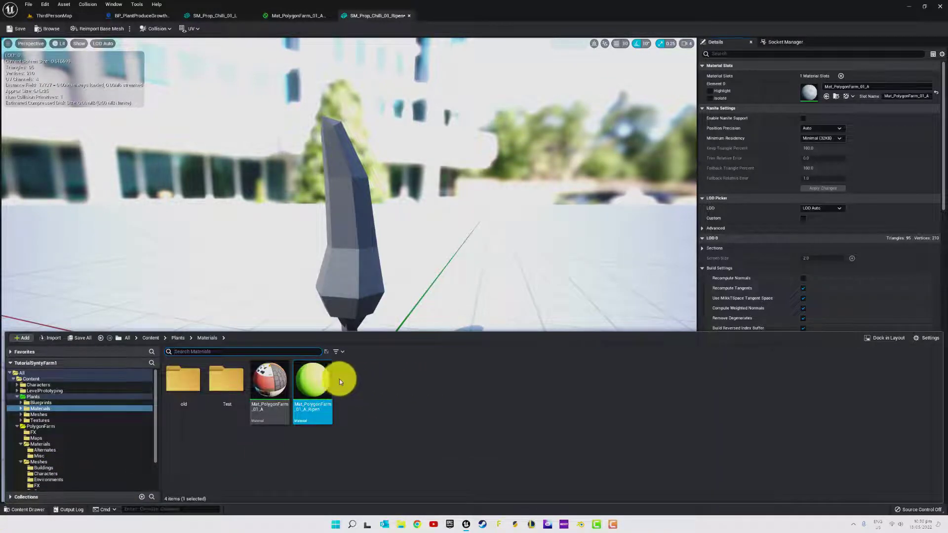
{"action": "right_click", "coordinate": [311, 377]}
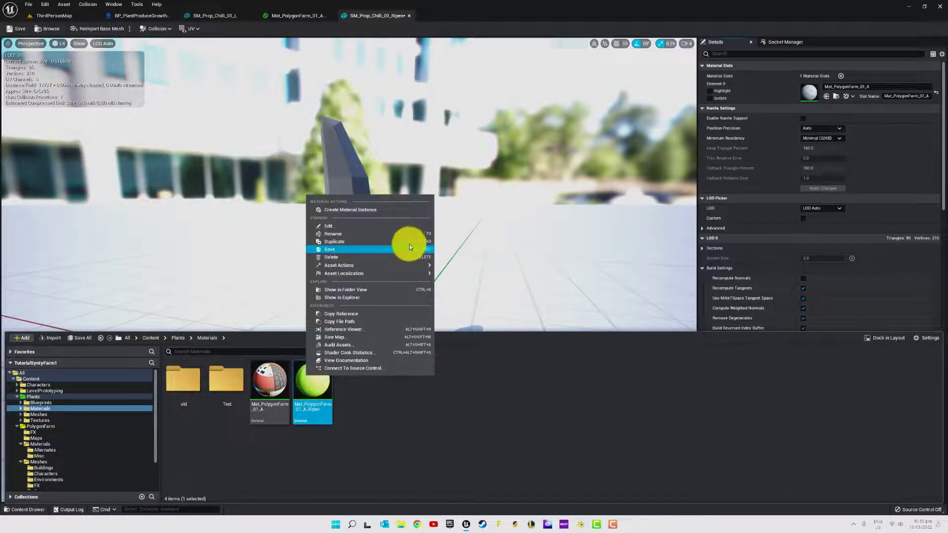
{"action": "left_click", "coordinate": [348, 242]}
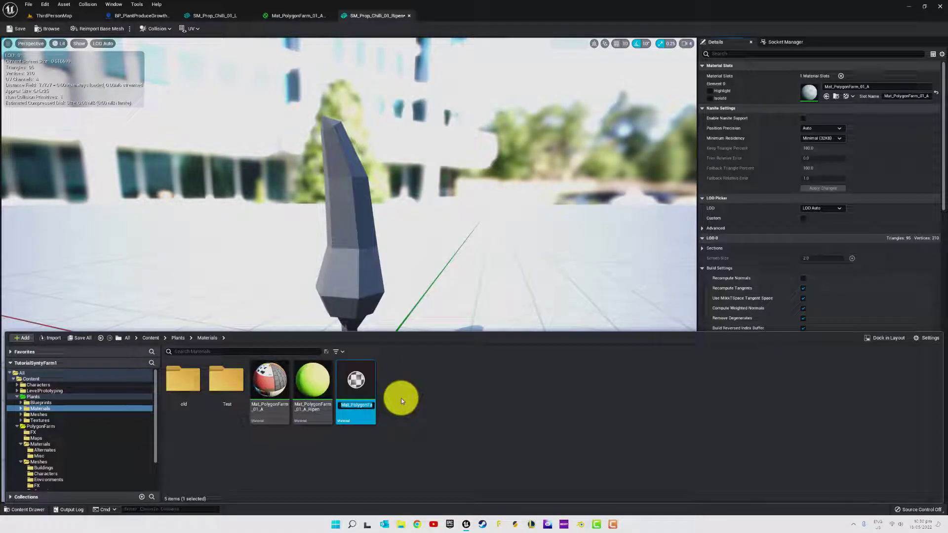
{"action": "key", "text": "End"}
{"action": "key", "text": "BackSpace"}
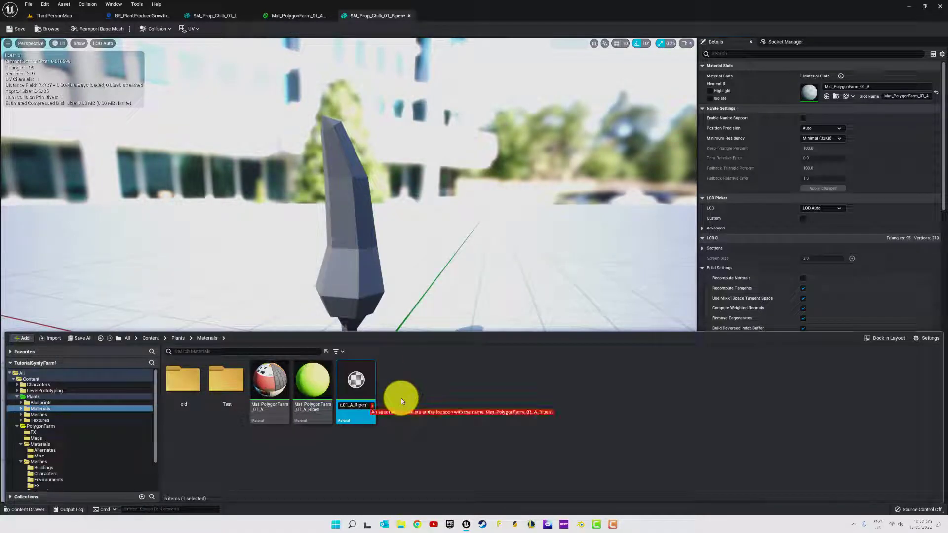
{"action": "type", "text": "_U"}
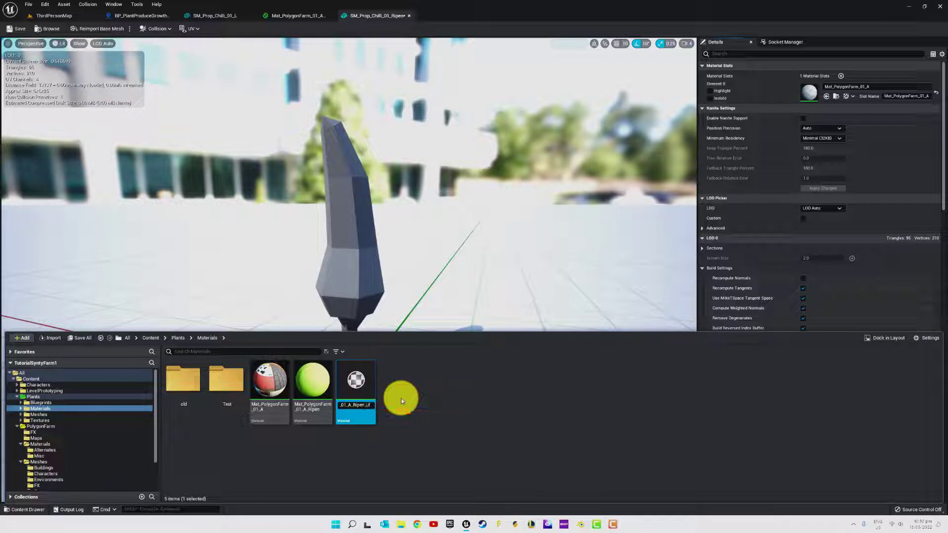
{"action": "type", "text": "V"}
{"action": "key", "text": "Return"}
- In the Mat_PolygonFarm_01_A_Ripen_UV graph, replace the green colour constant with a duplicate of the Texture Sample, its RGB feeding Lerp input A
{"action": "double_click", "coordinate": [350, 378]}
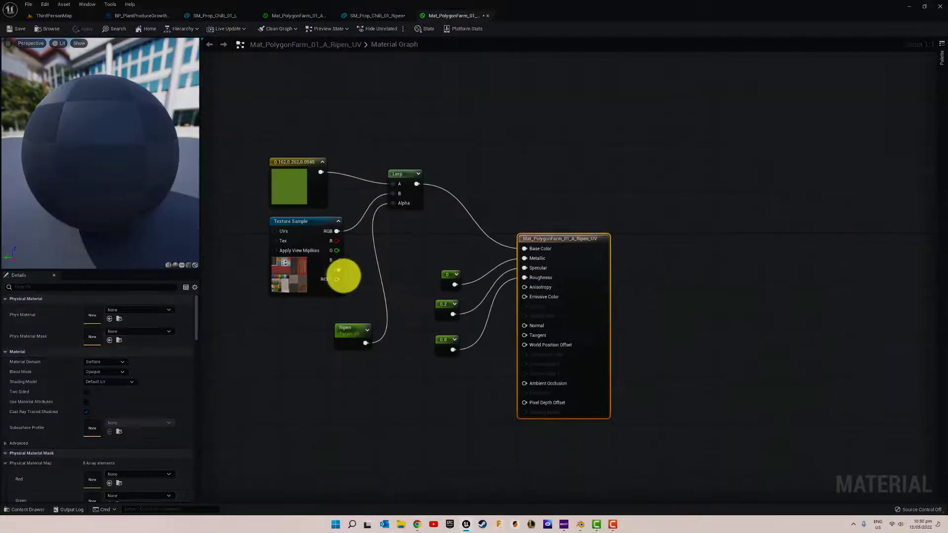
{"action": "left_click", "coordinate": [304, 192]}
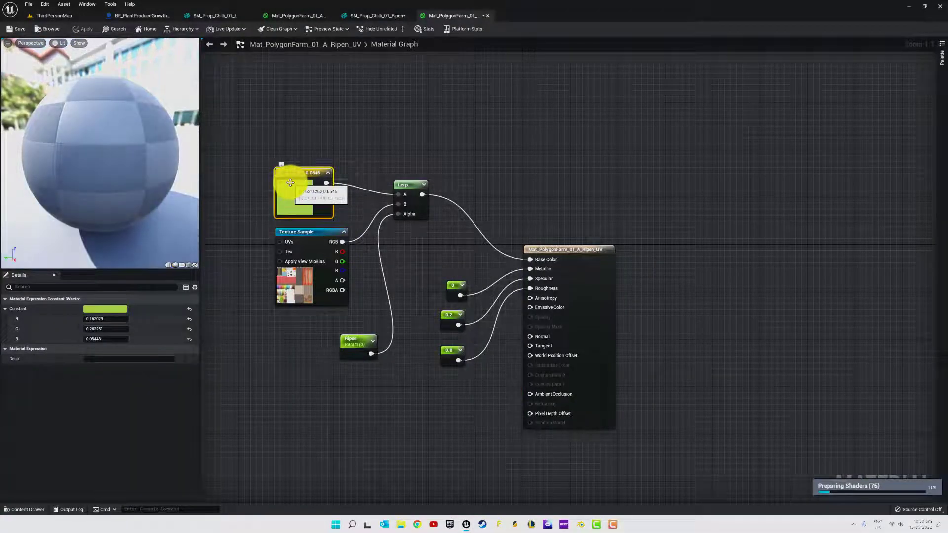
{"action": "key", "text": "Delete"}
{"action": "left_click", "coordinate": [309, 232]}
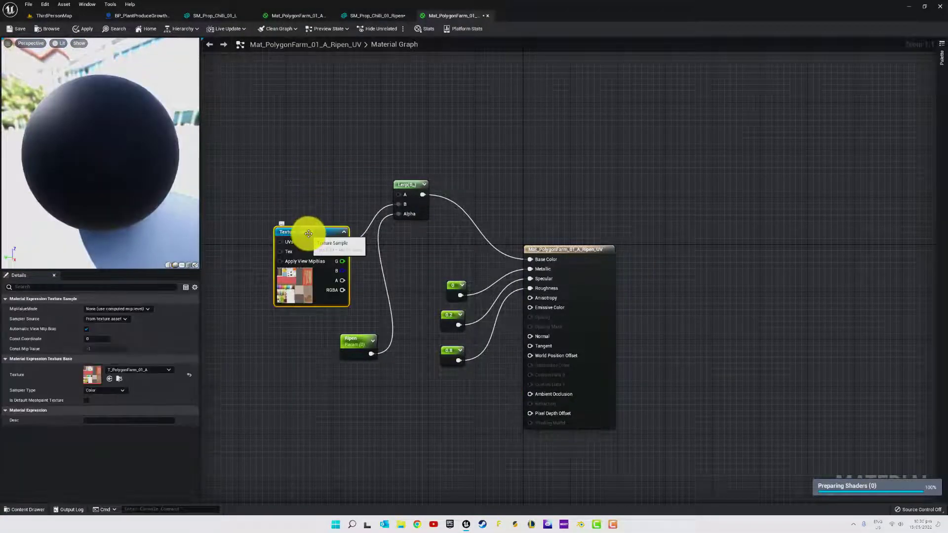
{"action": "key", "text": "ctrl+d"}
{"action": "left_click_drag", "start_coordinate": [352, 244], "coordinate": [399, 194]}
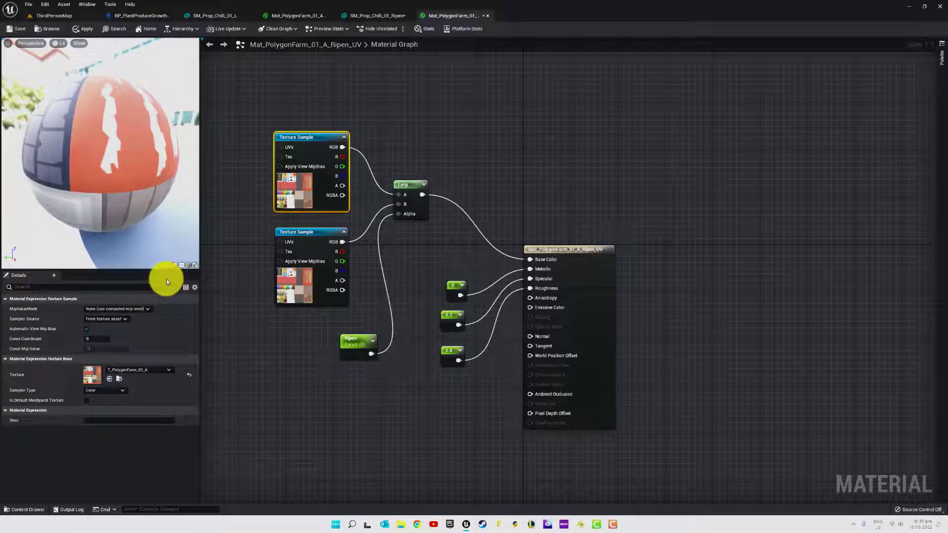
- Add a TextureCoordinate node in the empty graph area before the two Texture Samples
{"action": "right_click_drag", "start_coordinate": [246, 265], "coordinate": [444, 303]}
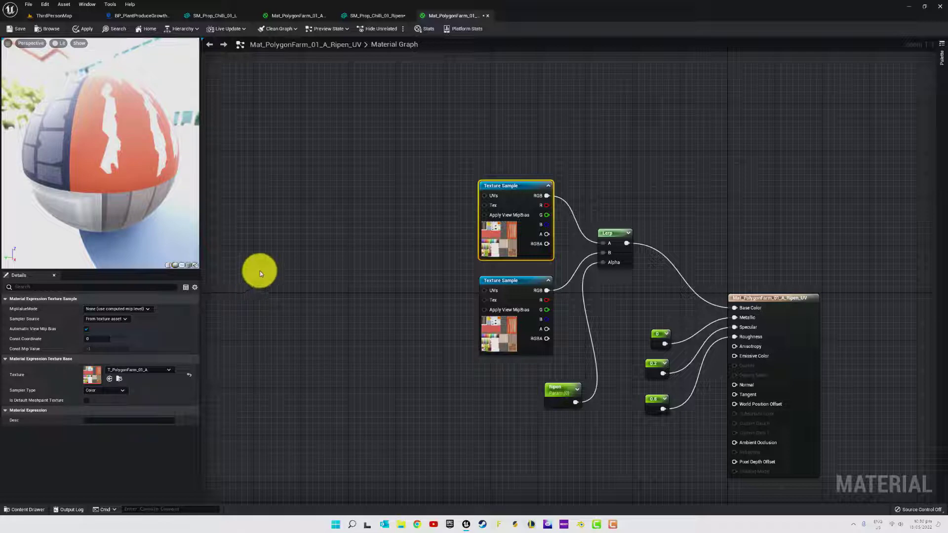
{"action": "left_click", "coordinate": [262, 224]}
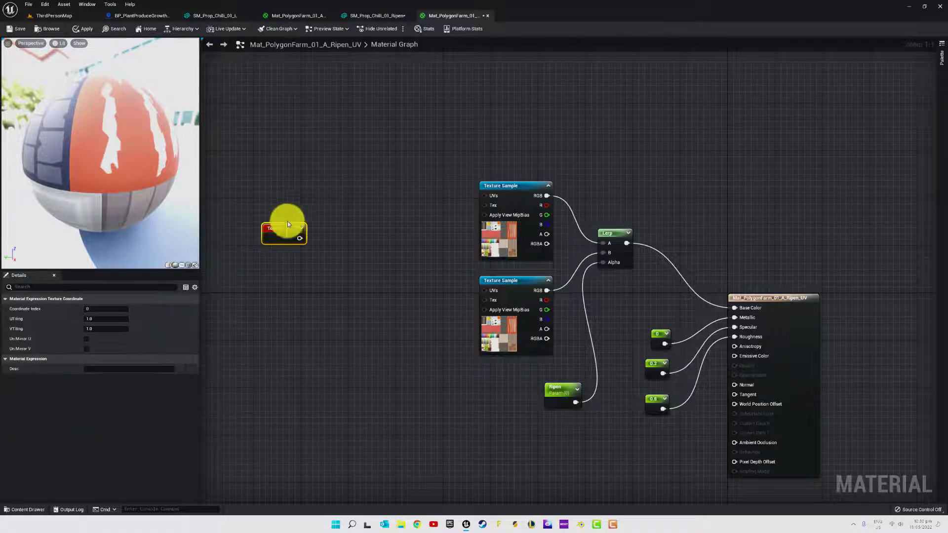
{"action": "right_click", "coordinate": [280, 182]}
{"action": "type", "text": "Texture"}
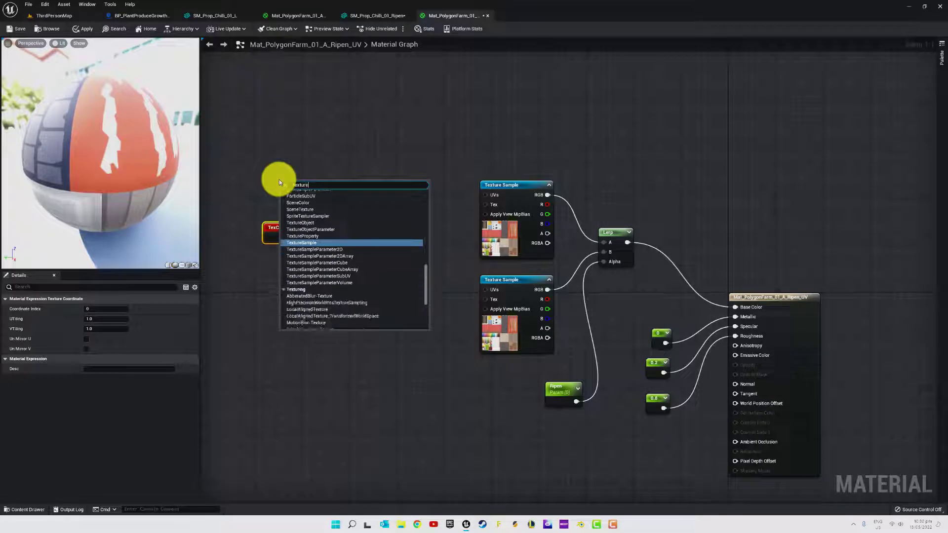
{"action": "type", "text": "co"}
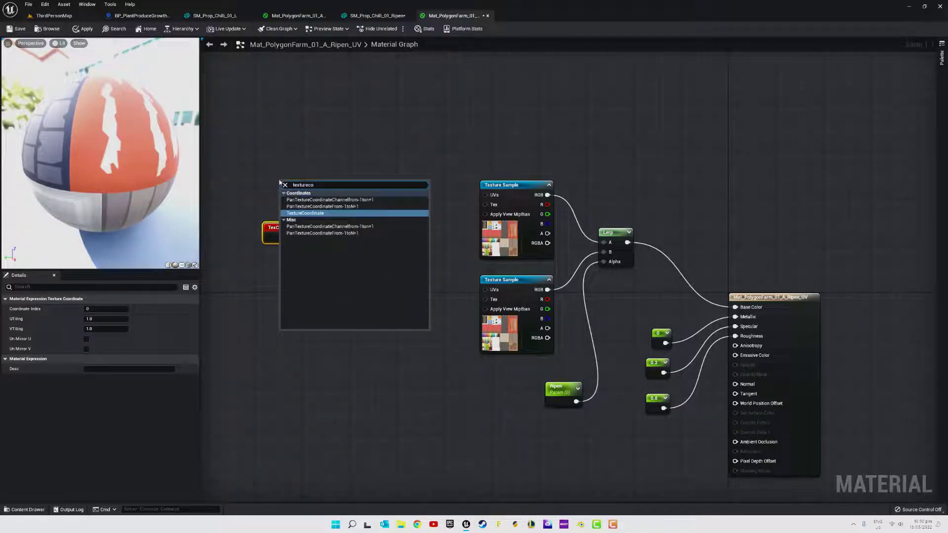
{"action": "left_click", "coordinate": [365, 213]}
{"action": "left_click", "coordinate": [299, 186]}
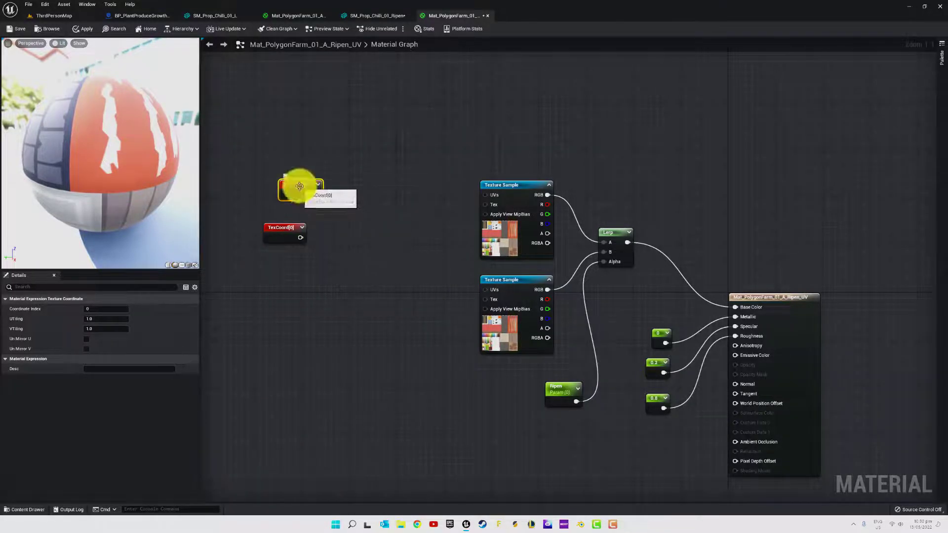
{"action": "key", "text": "Delete"}
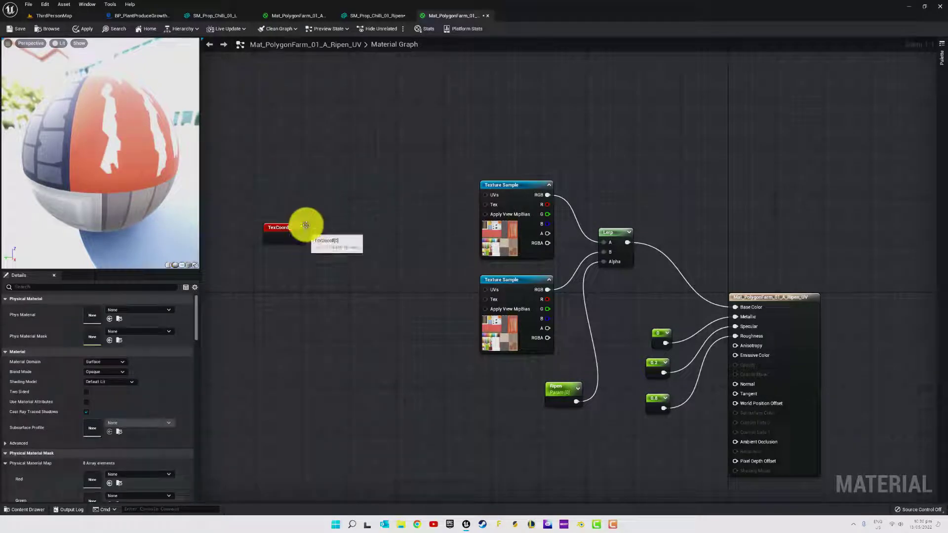
- Connect the TexCoord node to the UVs input of the Texture Sample feeding Lerp A and set its Coordinate Index to 2
{"action": "left_click_drag", "start_coordinate": [280, 230], "coordinate": [486, 196]}
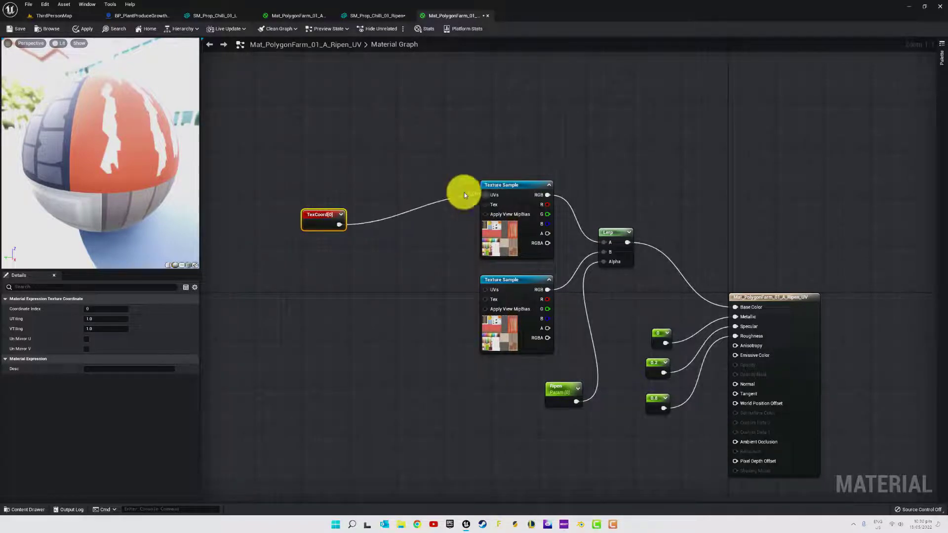
{"action": "left_click", "coordinate": [326, 213]}
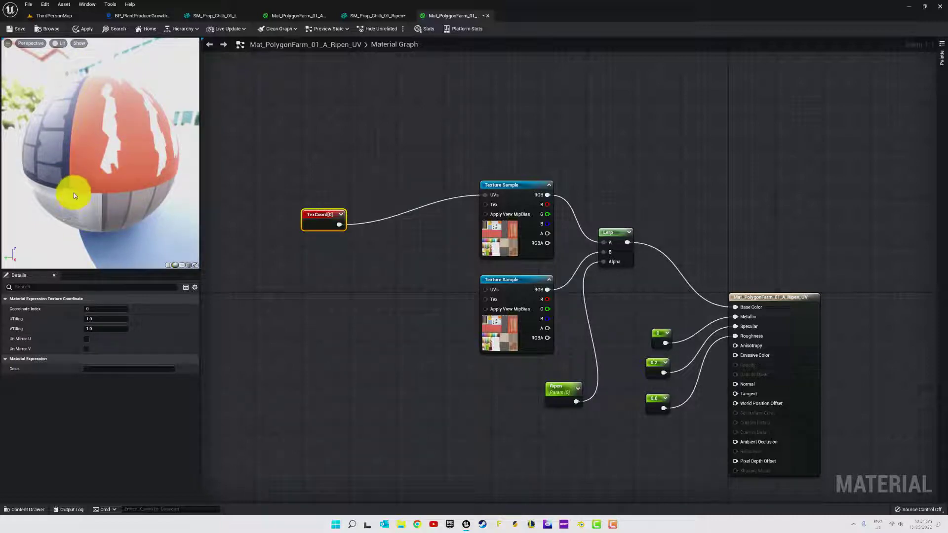
{"action": "left_click", "coordinate": [105, 310]}
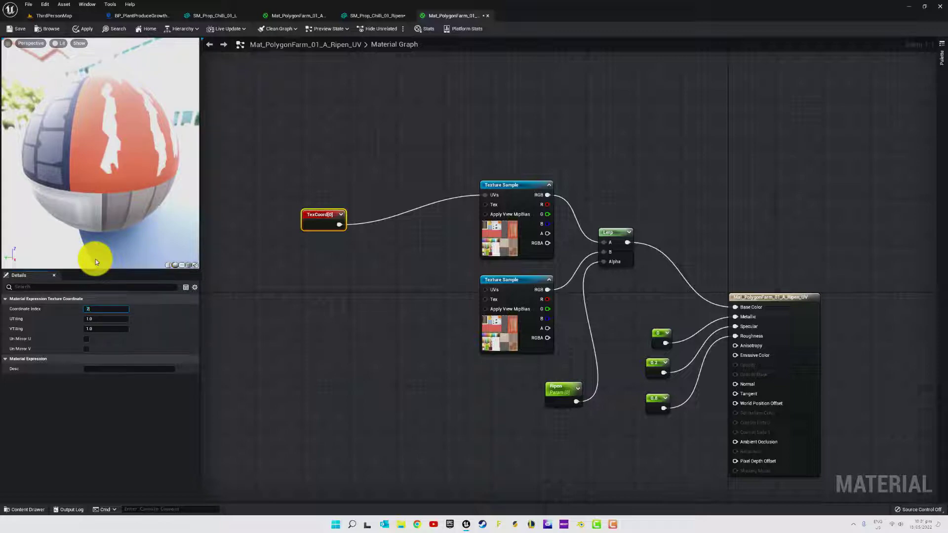
- Switch to Blender to check UVMap_2's position in the chilli's UV map list, and return to the Unreal material
{"action": "mouse_move", "coordinate": [579, 524]}
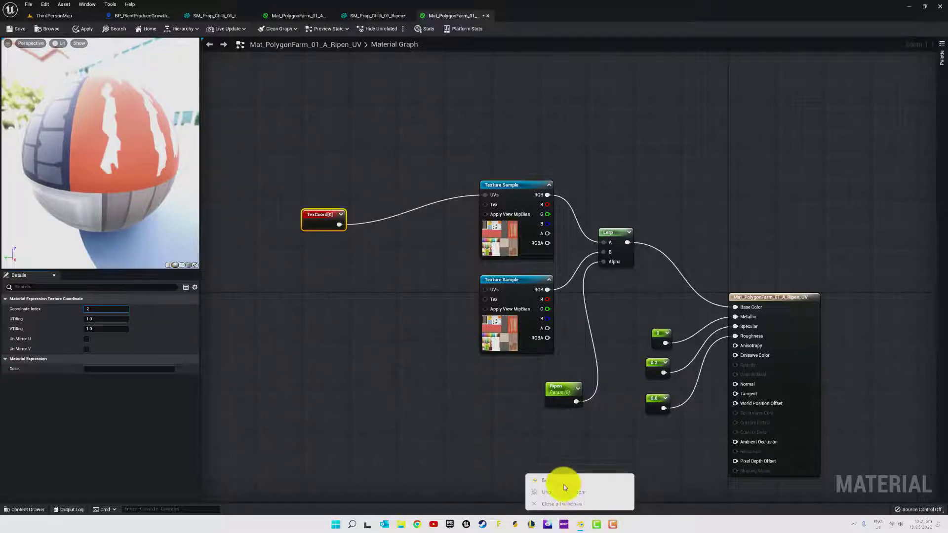
{"action": "left_click", "coordinate": [661, 495]}
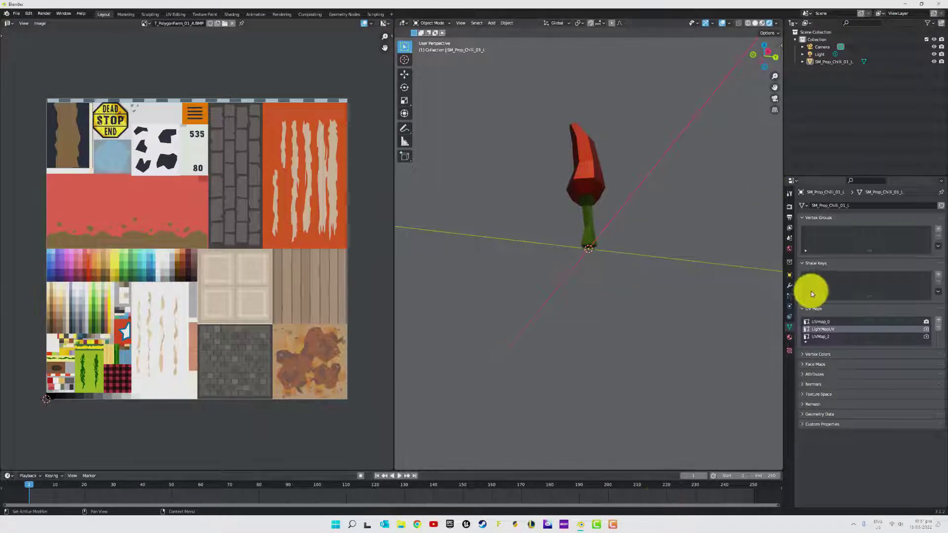
{"action": "left_click", "coordinate": [821, 338]}
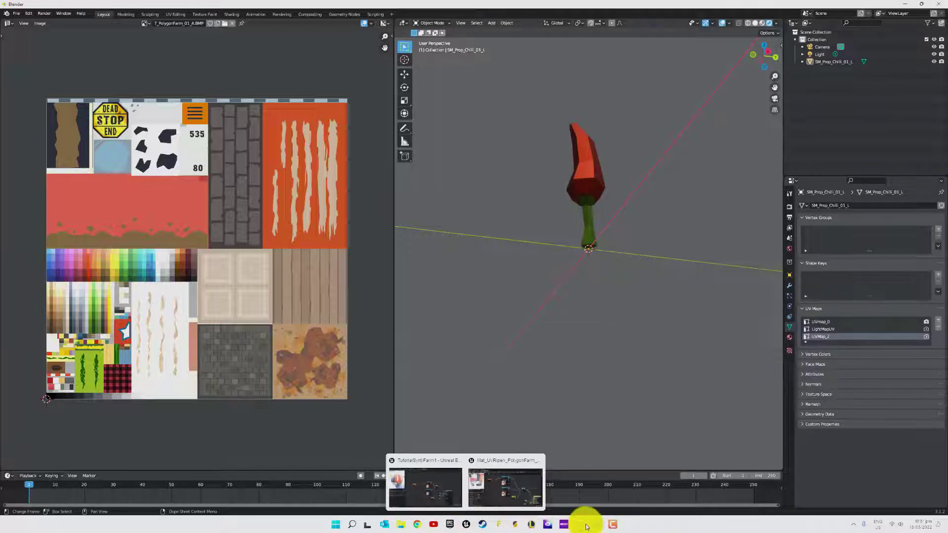
{"action": "left_click", "coordinate": [462, 530]}
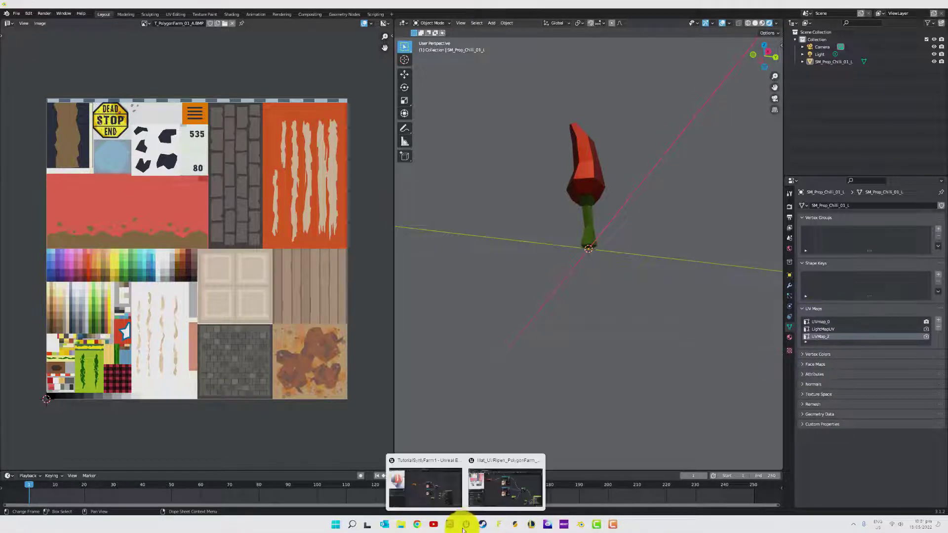
{"action": "left_click", "coordinate": [501, 496]}
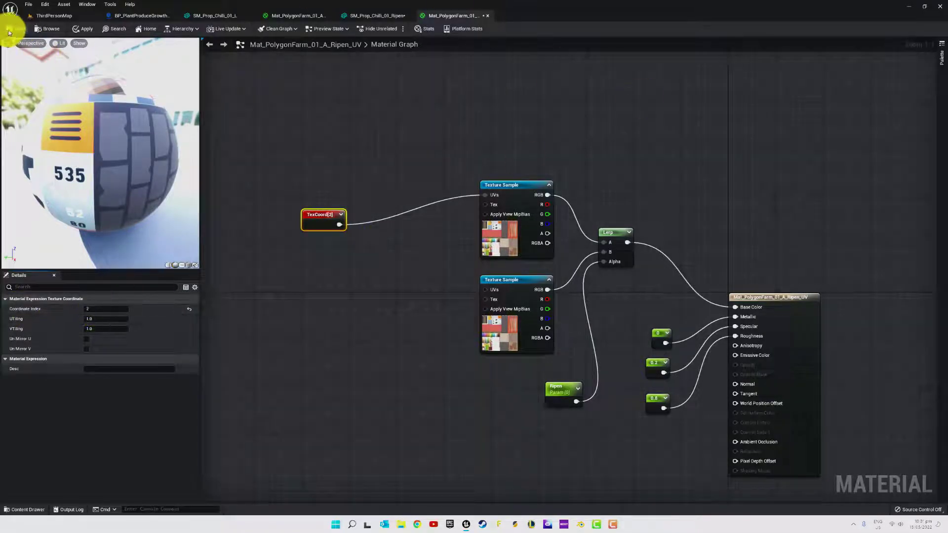
- Save the material and move the Ripen parameter node directly beneath the Texture Sample feeding Lerp B
{"action": "left_click", "coordinate": [26, 29]}
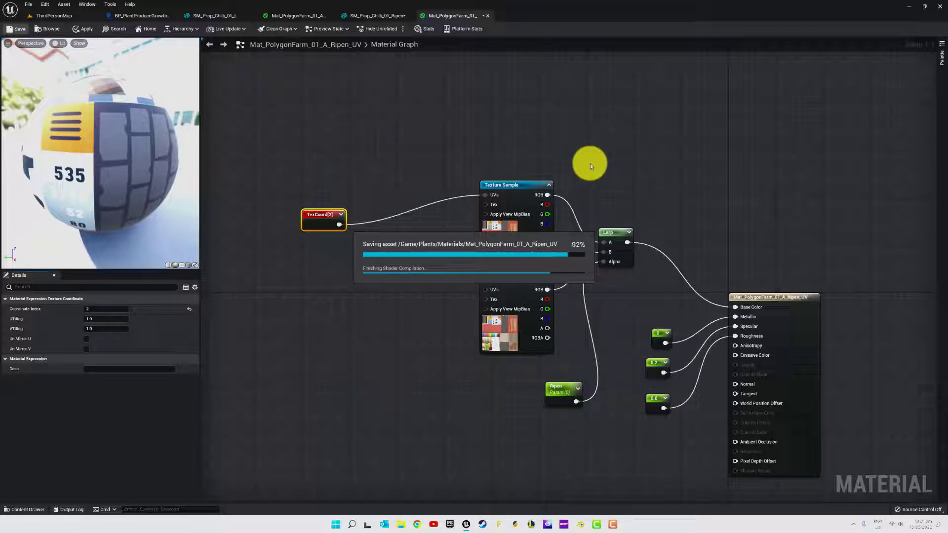
{"action": "right_click_drag", "start_coordinate": [539, 102], "coordinate": [544, 142]}
{"action": "left_click_drag", "start_coordinate": [567, 431], "coordinate": [523, 418]}
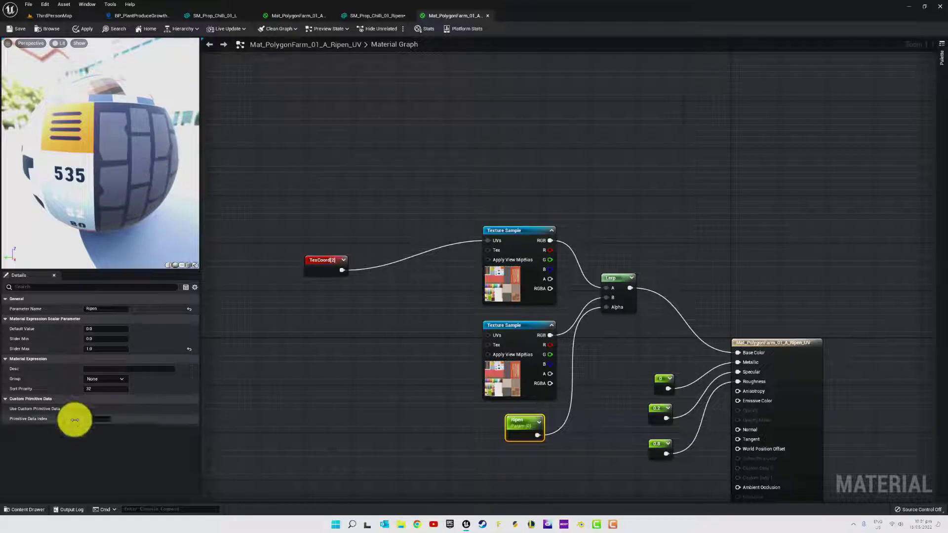
- Test the Ripen parameter's default value, return it to 0.0, save the material and go back to the SM_Prop_Chilli_01_Ripen mesh
{"action": "left_click", "coordinate": [98, 329]}
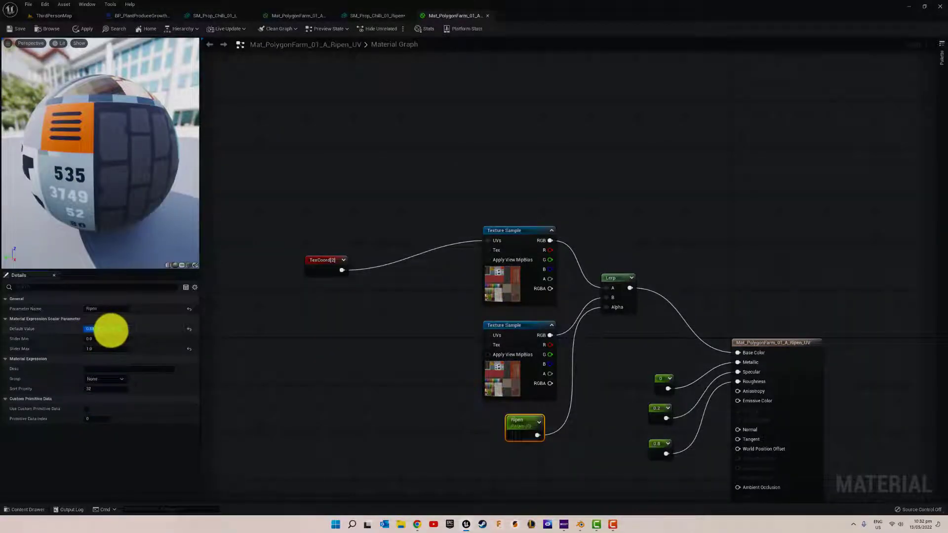
{"action": "left_click_drag", "start_coordinate": [107, 330], "coordinate": [139, 324]}
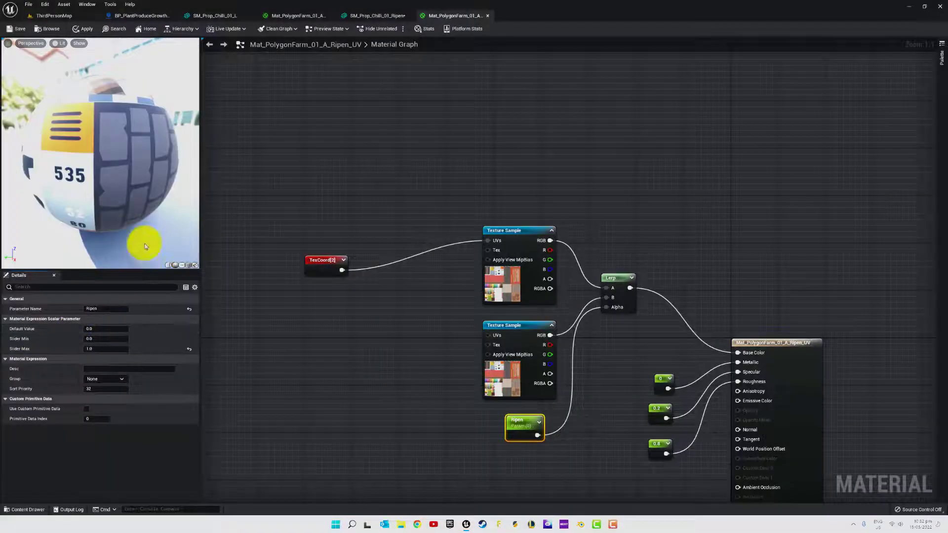
{"action": "left_click", "coordinate": [16, 29]}
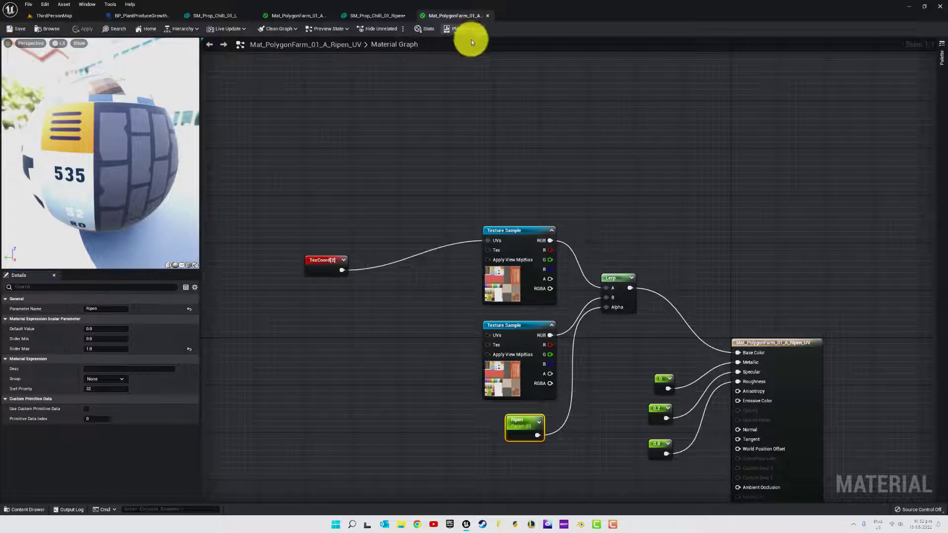
{"action": "left_click", "coordinate": [395, 15]}
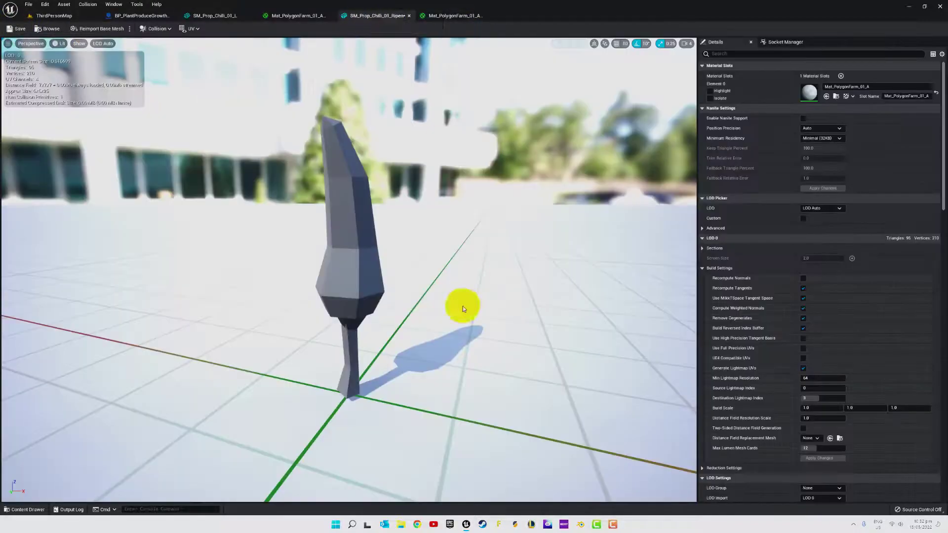
- Assign the Mat_PolygonFarm_01_A_Ripen_UV material to Element 0 of the SM_Prop_Chilli_01_Ripen mesh
{"action": "left_click", "coordinate": [25, 510]}
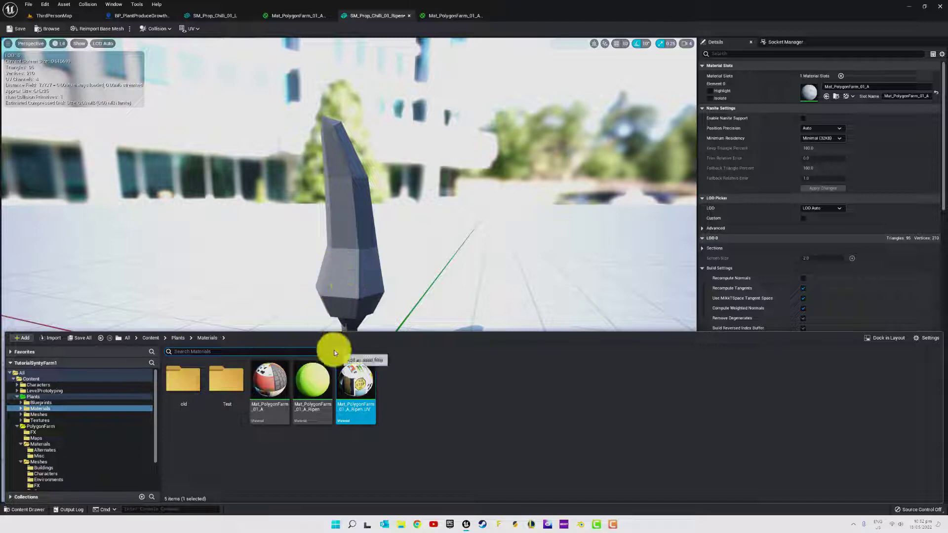
{"action": "left_click_drag", "start_coordinate": [358, 382], "coordinate": [811, 92]}
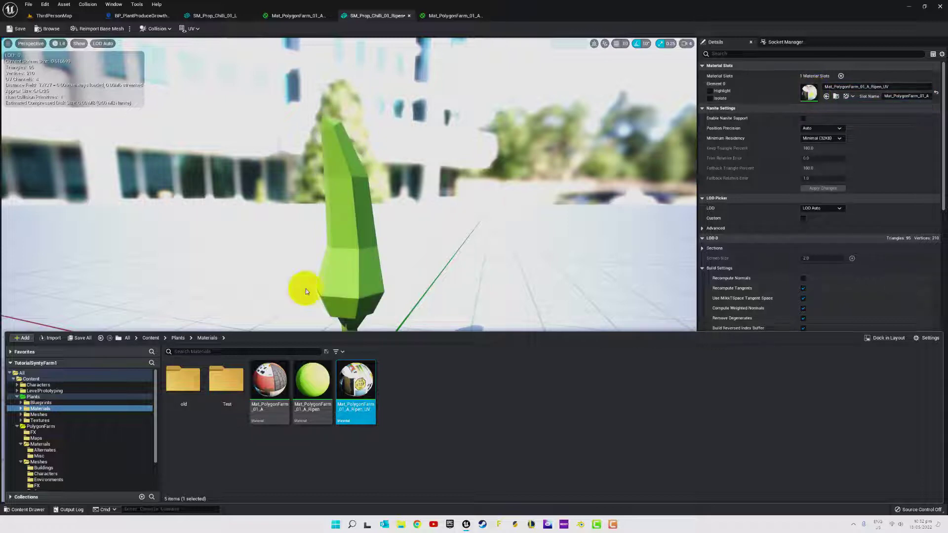
{"action": "left_click", "coordinate": [484, 231]}
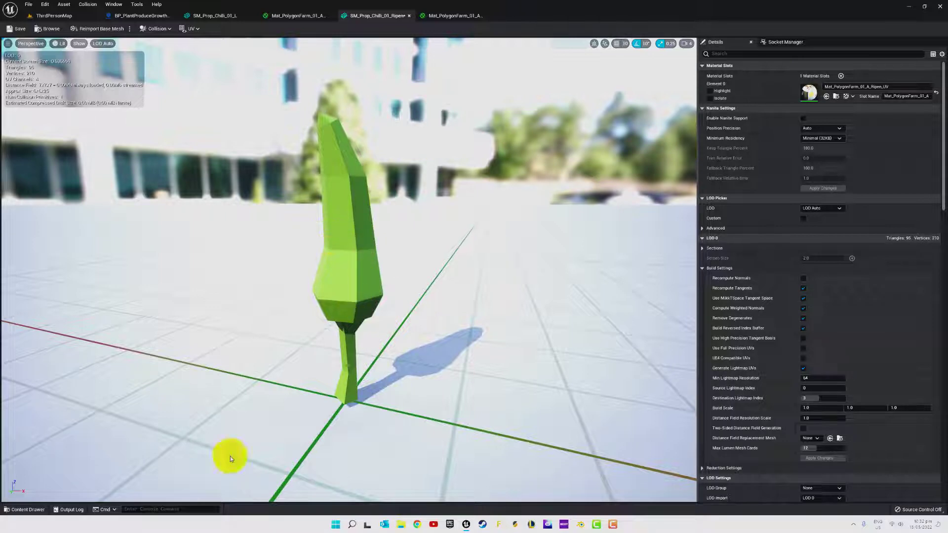
- Examine the Set Scalar Parameter Value node for Ripen in BP_PlantProduceGrowthTest's event graph and open the ProduceRipen timeline
{"action": "left_click", "coordinate": [15, 509]}
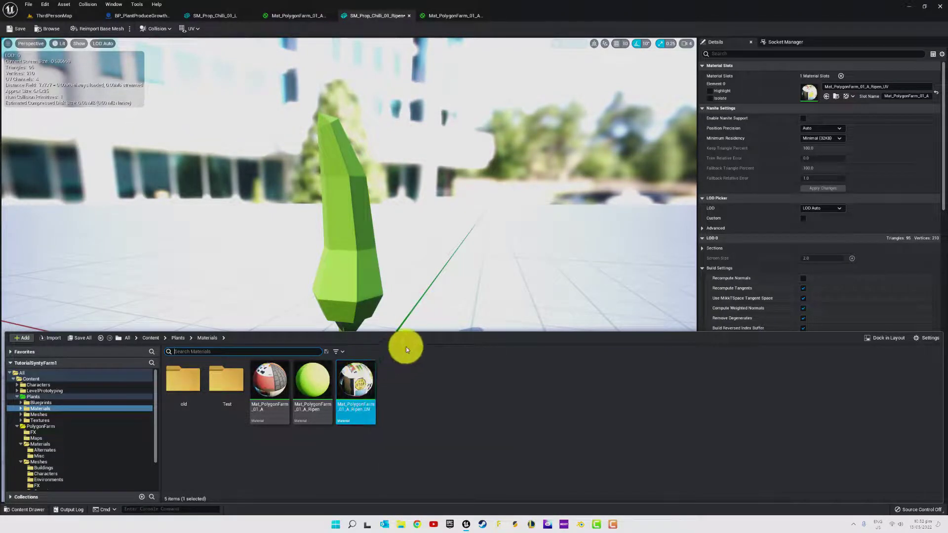
{"action": "left_click", "coordinate": [157, 16]}
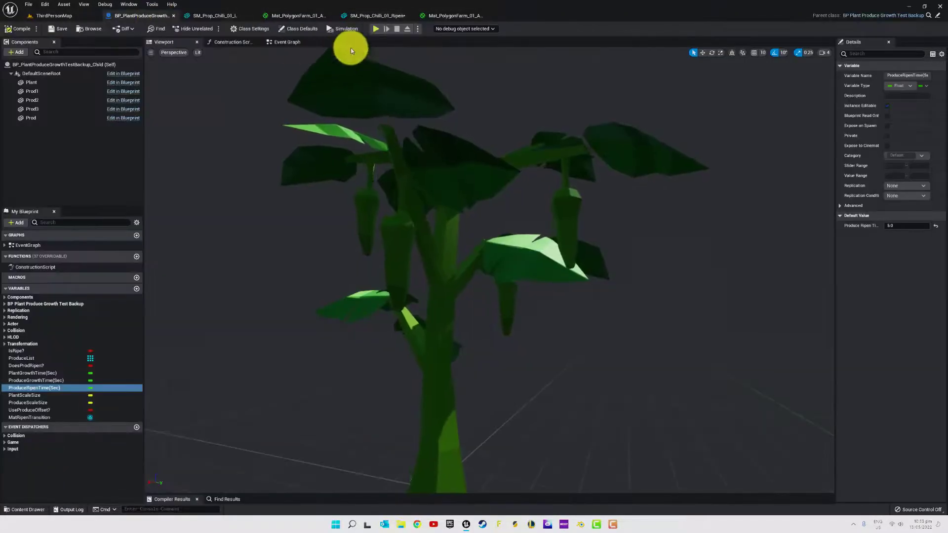
{"action": "left_click", "coordinate": [290, 42]}
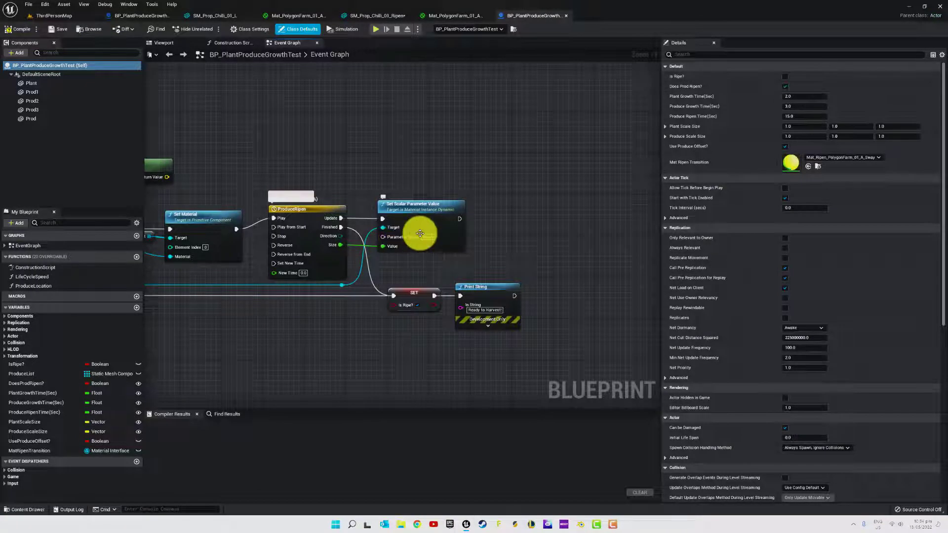
{"action": "left_click", "coordinate": [429, 236]}
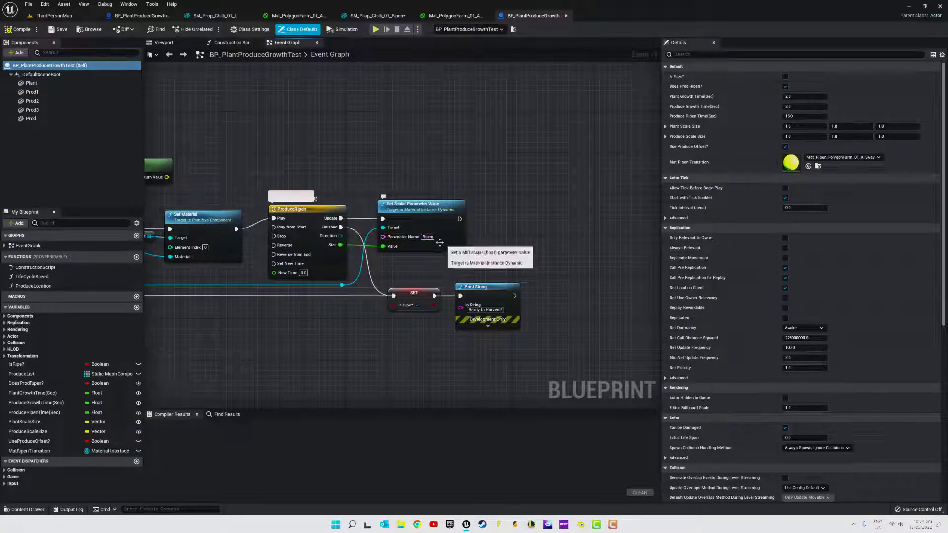
{"action": "left_click", "coordinate": [340, 249]}
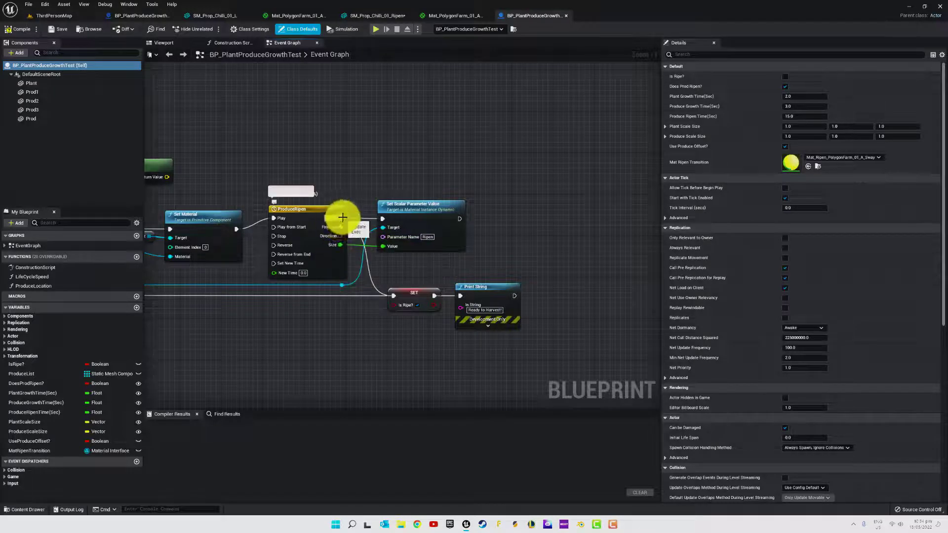
{"action": "double_click", "coordinate": [316, 208]}
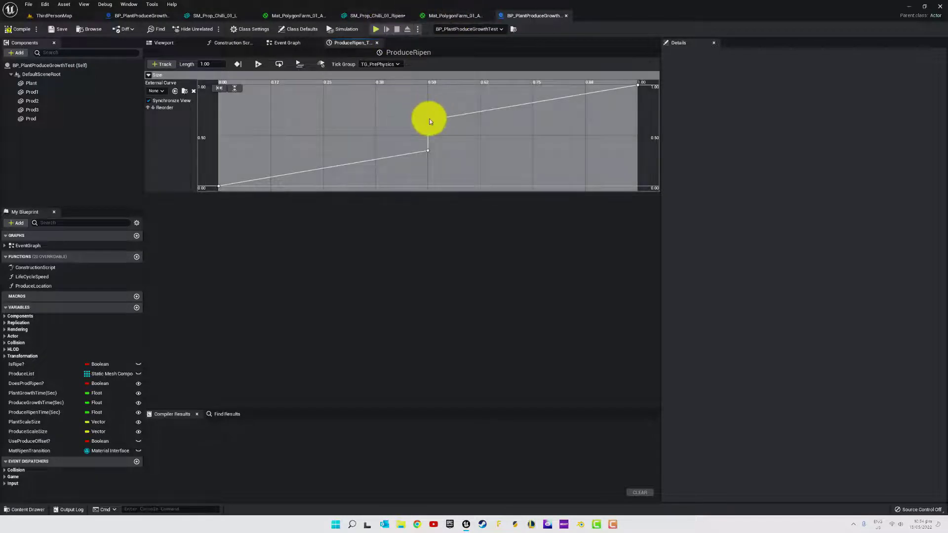
- In Mat_PolygonFarm_01_A_Ripen, set the Ripen parameter's default value to about 0.216 and move the Texture Sample beside the Ripen node
{"action": "left_click", "coordinate": [294, 15]}
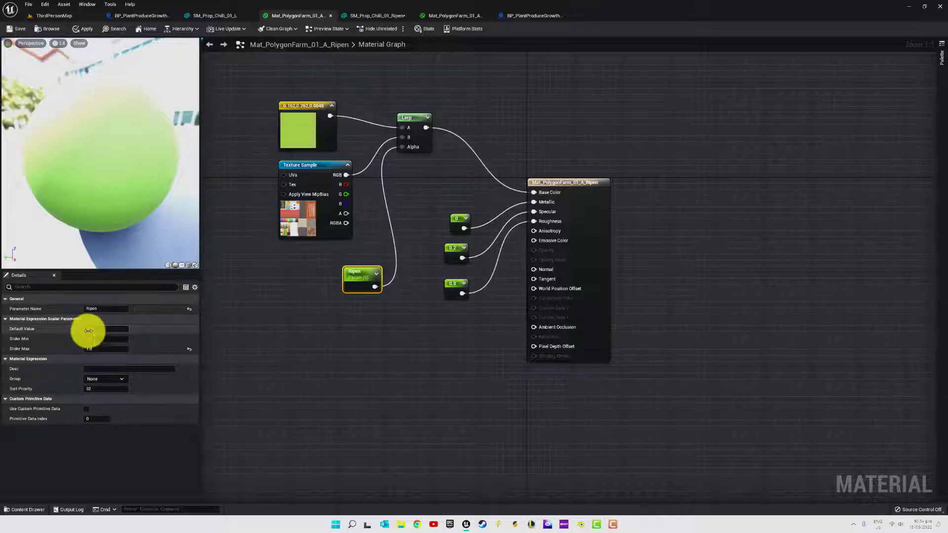
{"action": "left_click_drag", "start_coordinate": [88, 331], "coordinate": [93, 331]}
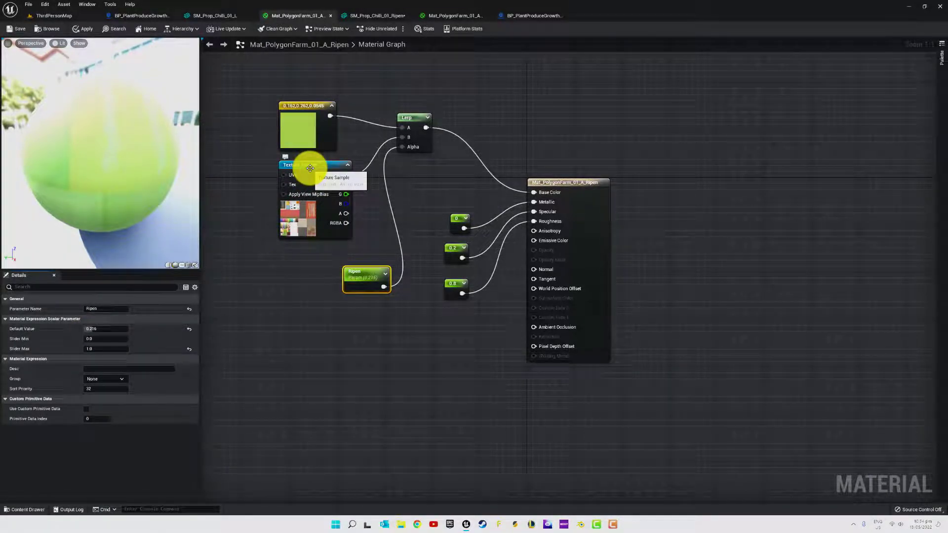
{"action": "left_click_drag", "start_coordinate": [310, 171], "coordinate": [268, 284]}
{"action": "double_click", "coordinate": [255, 345]}
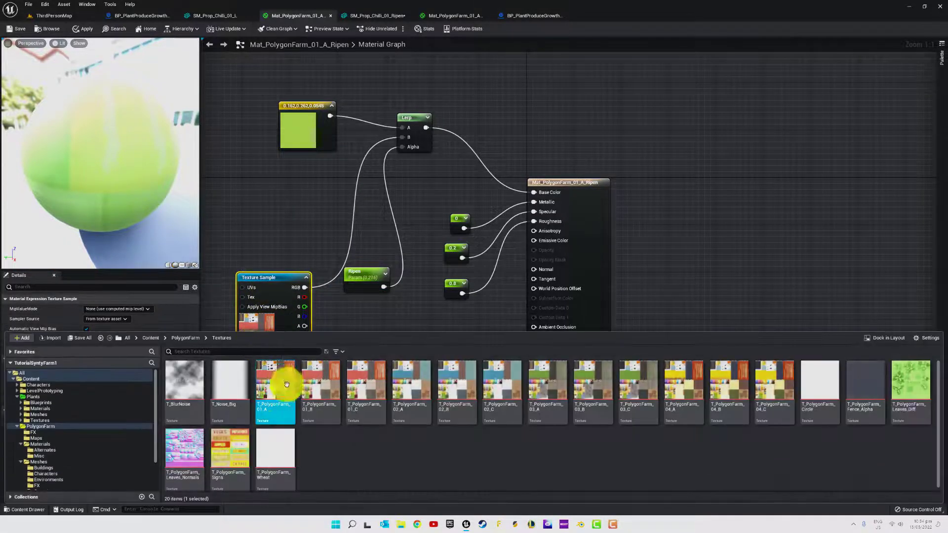
{"action": "left_click", "coordinate": [267, 205]}
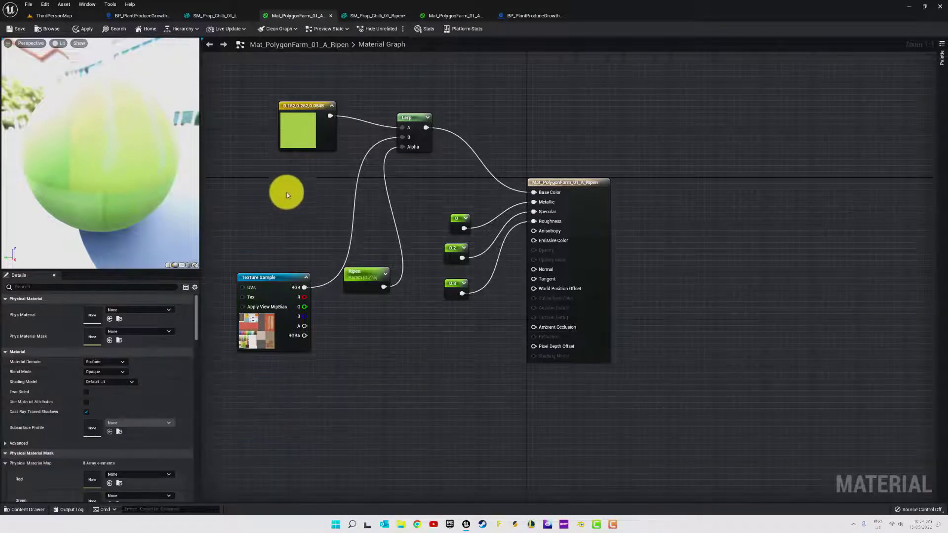
- Add a Constant3Vector node beneath the green constant and open the T_PolygonFarm_01_A texture used by the Texture Sample
{"action": "key", "text": "3"}
{"action": "left_click", "coordinate": [281, 189]}
{"action": "left_click", "coordinate": [234, 323]}
{"action": "double_click", "coordinate": [241, 327]}
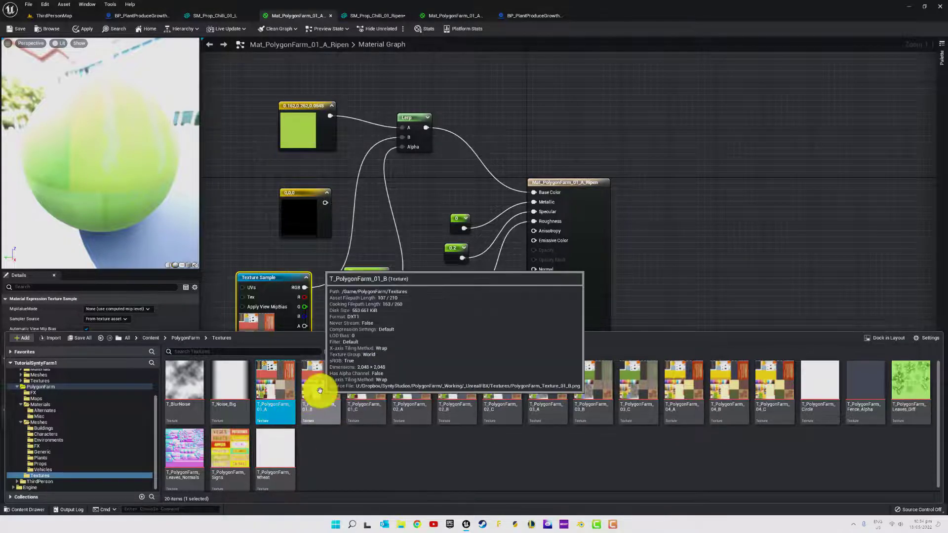
{"action": "double_click", "coordinate": [286, 380]}
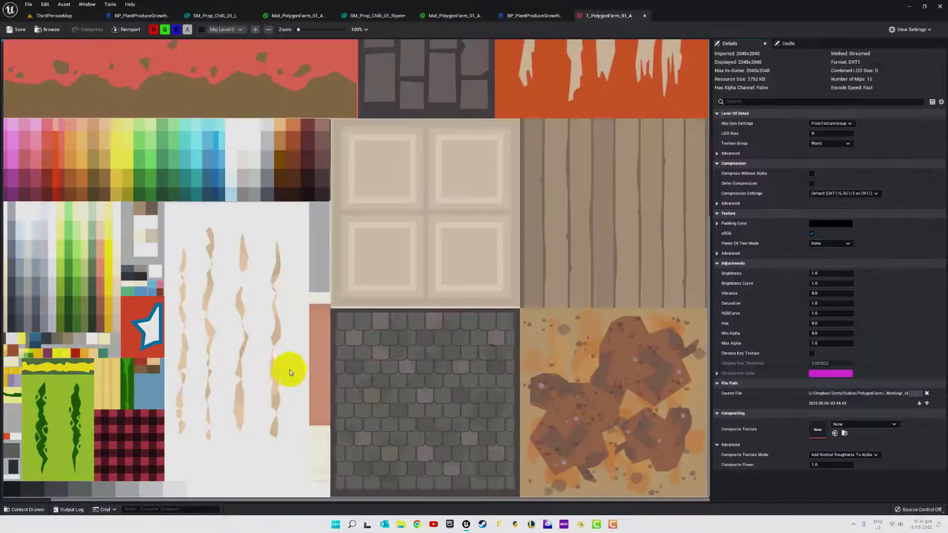
{"action": "left_click", "coordinate": [443, 16]}
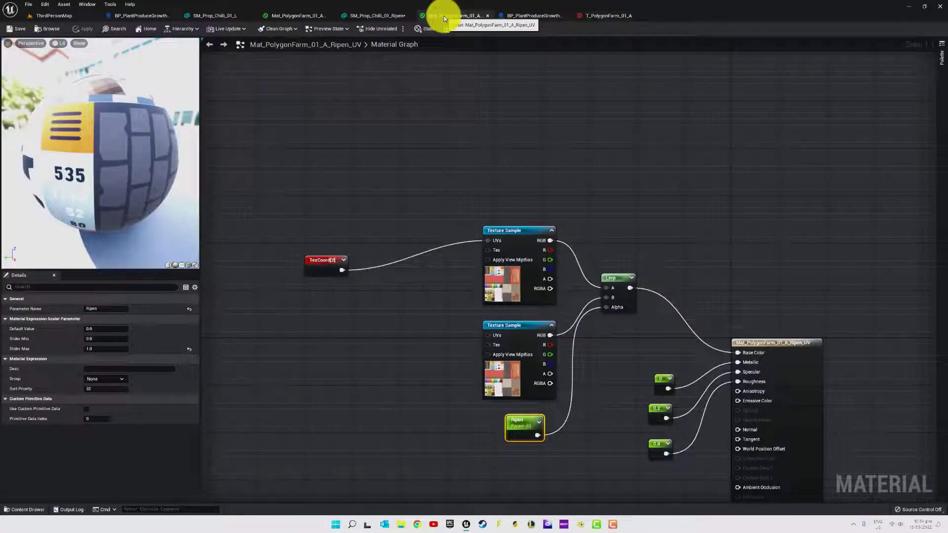
{"action": "left_click", "coordinate": [525, 17]}
{"action": "left_click", "coordinate": [214, 20]}
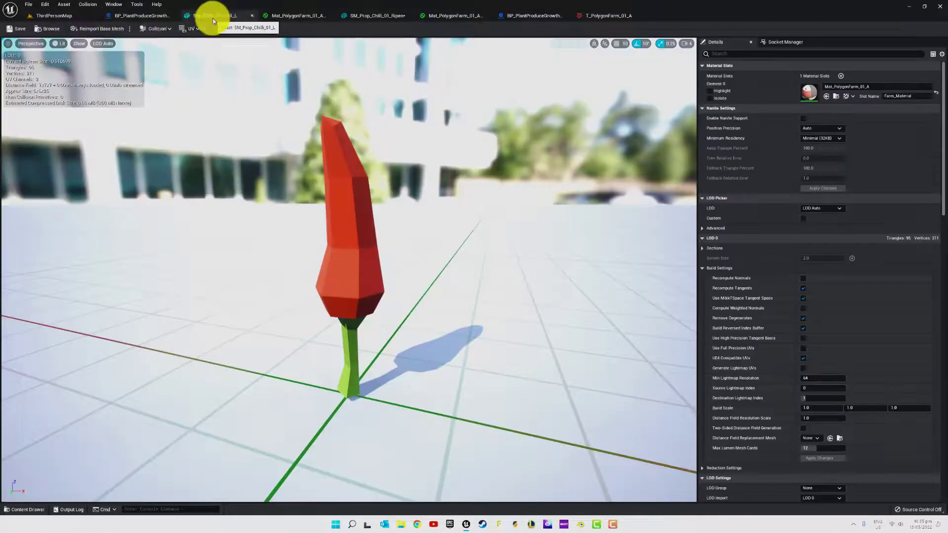
{"action": "left_click", "coordinate": [452, 15]}
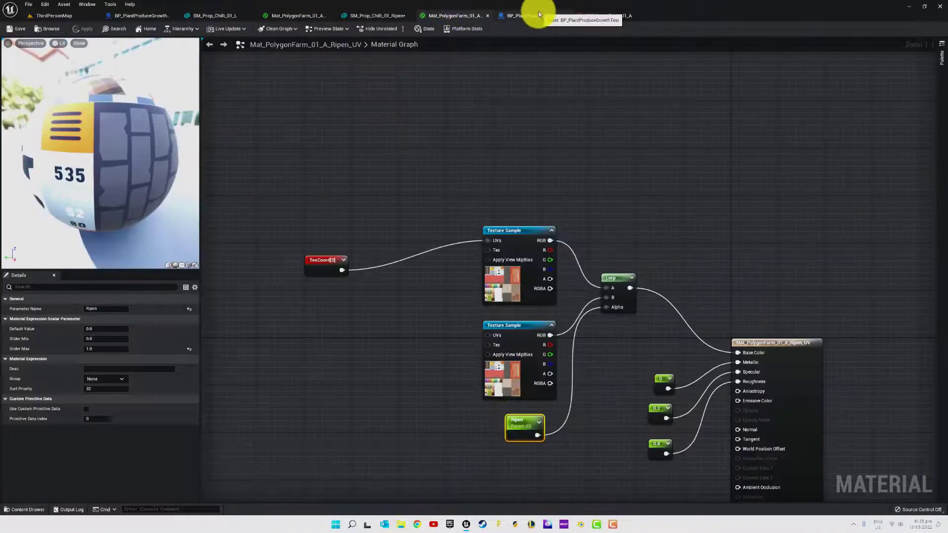
{"action": "left_click", "coordinate": [539, 15]}
{"action": "left_click", "coordinate": [595, 15]}
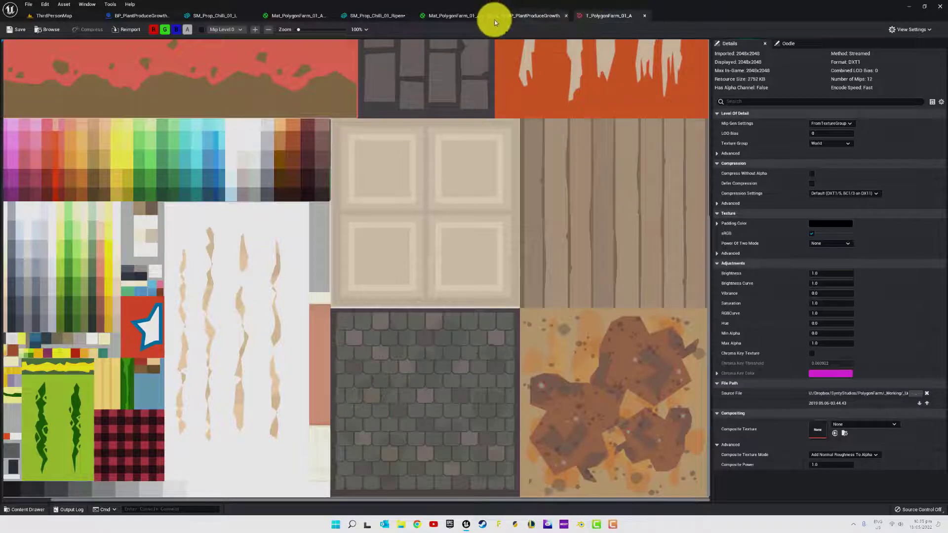
- Add a Constant3Vector node beside the lower Texture Sample in Mat_PolygonFarm_01_A_Ripen_UV and close the BP_PlantProduceGrowthTest editor
{"action": "left_click", "coordinate": [452, 15]}
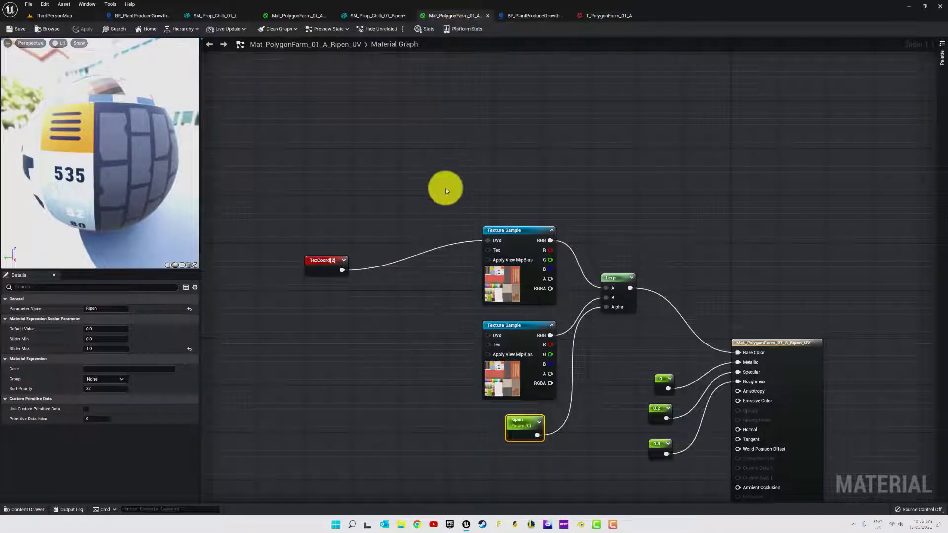
{"action": "left_click", "coordinate": [425, 330]}
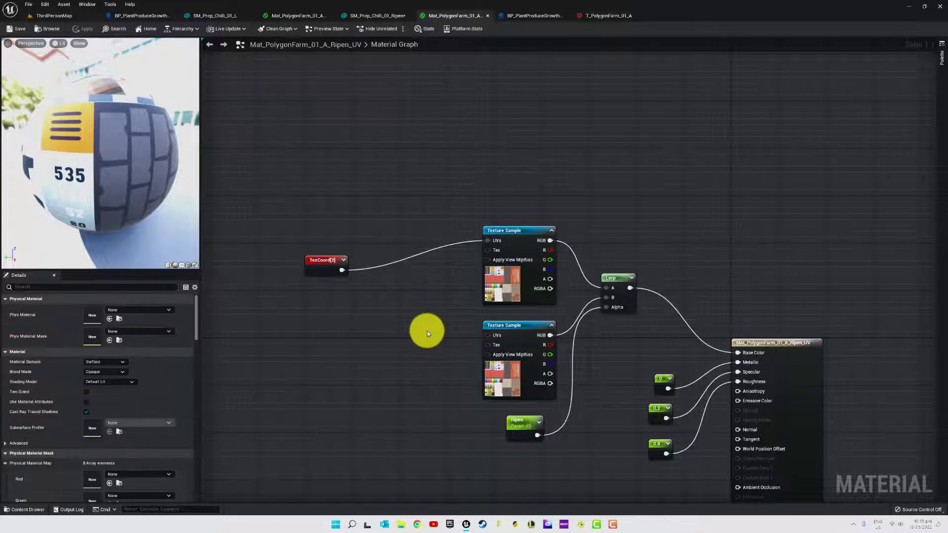
{"action": "left_click", "coordinate": [427, 331]}
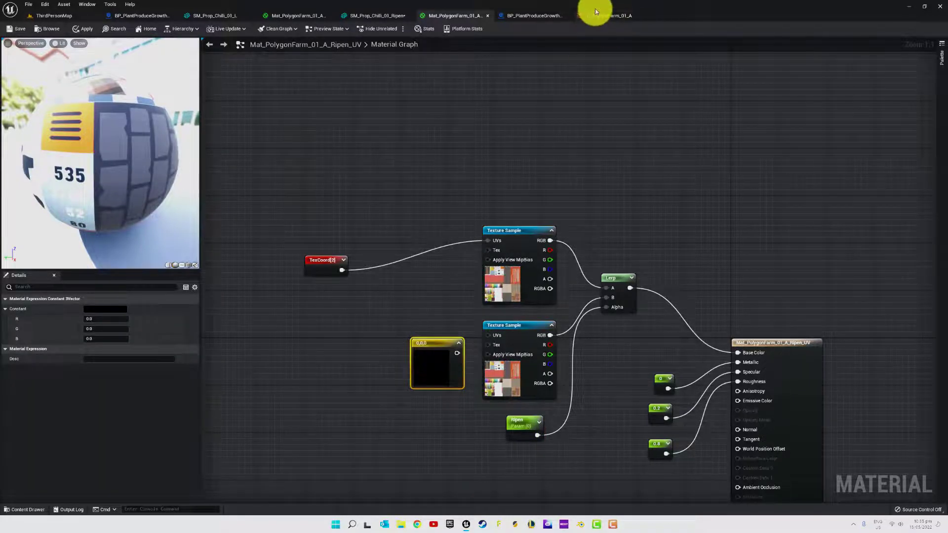
{"action": "left_click", "coordinate": [601, 15]}
{"action": "left_click", "coordinate": [538, 15]}
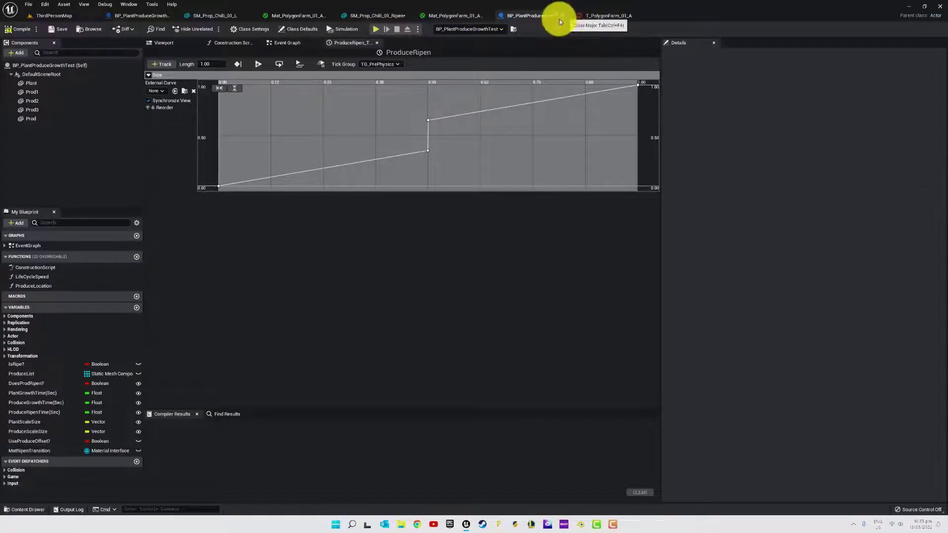
{"action": "left_click", "coordinate": [567, 16]}
- Set the new Constant3Vector to the orange-red sampled from the T_PolygonFarm_01_A palette (0.418, 0.0482, 0.0252) and return to the material
{"action": "double_click", "coordinate": [429, 368]}
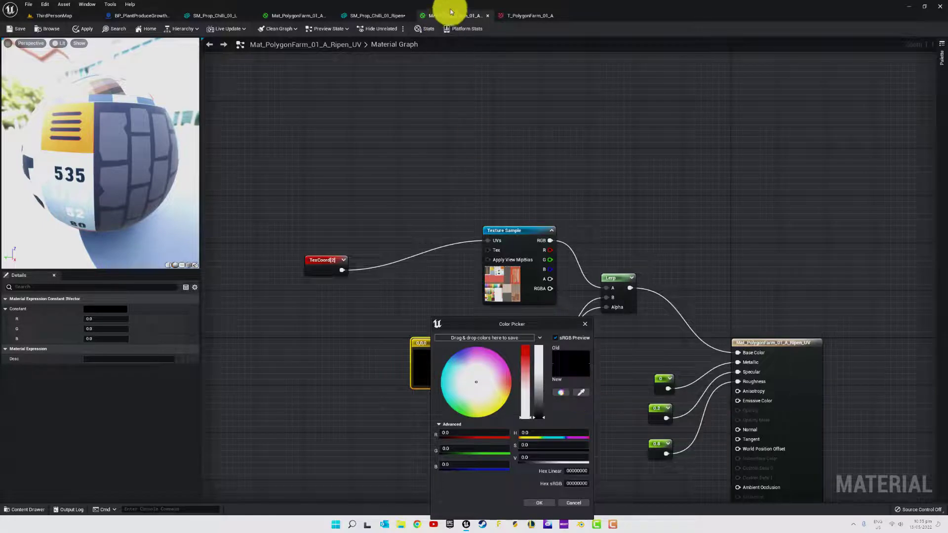
{"action": "left_click", "coordinate": [521, 15]}
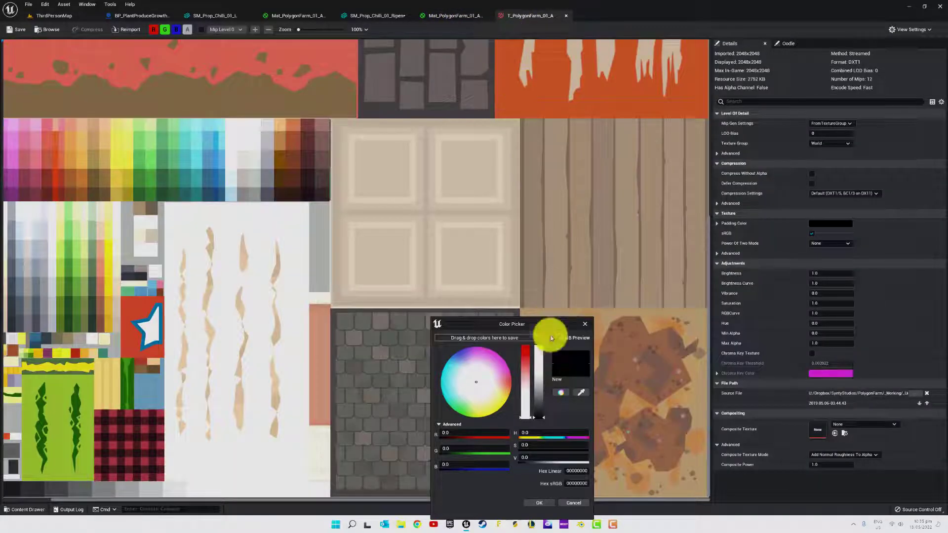
{"action": "left_click", "coordinate": [581, 392]}
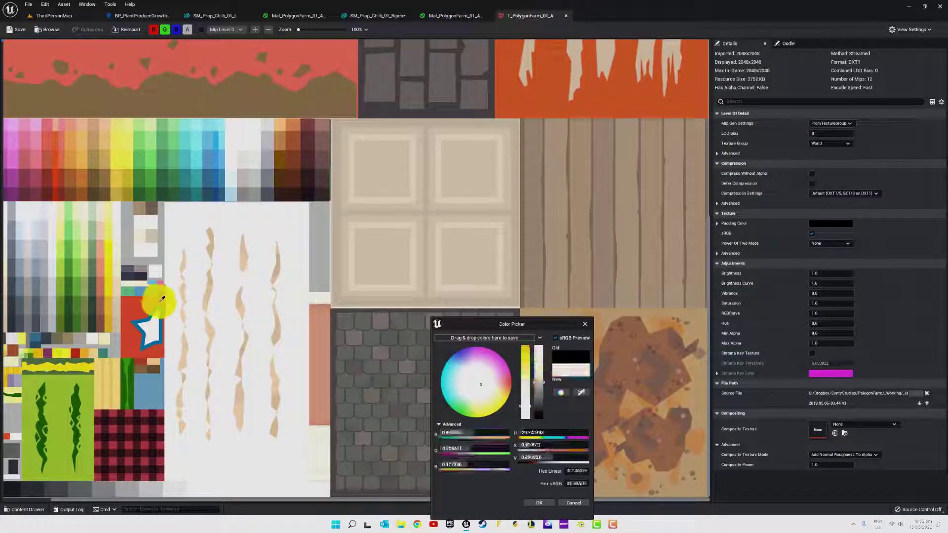
{"action": "left_click", "coordinate": [59, 155]}
{"action": "left_click", "coordinate": [531, 502]}
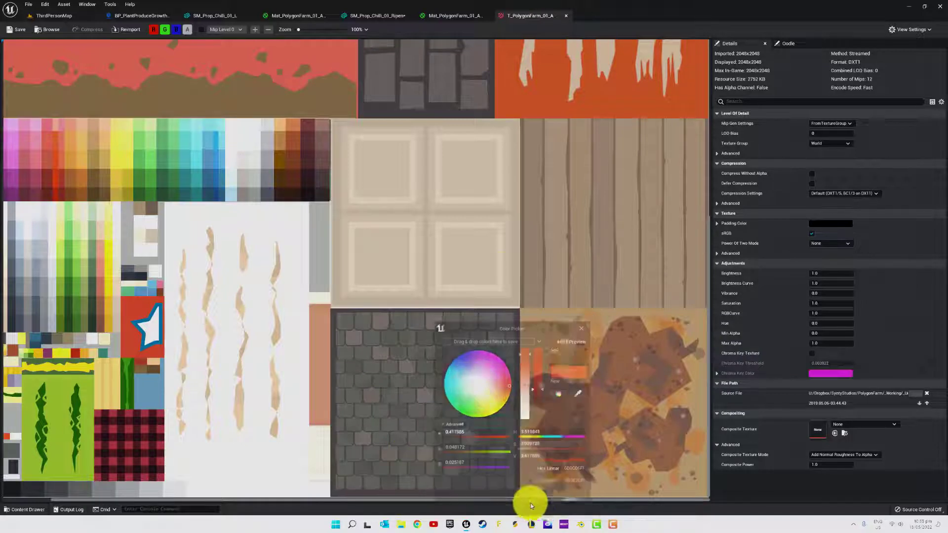
{"action": "left_click", "coordinate": [461, 16]}
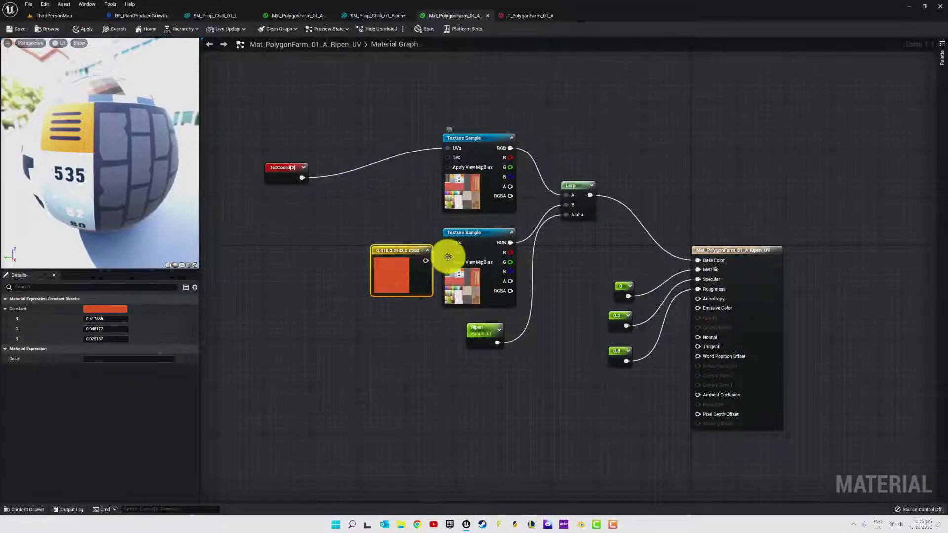
- Connect the orange-red constant to Lerp B in place of the Texture Sample and set the Ripen parameter's default value to 0.4
{"action": "left_click_drag", "start_coordinate": [424, 260], "coordinate": [566, 205]}
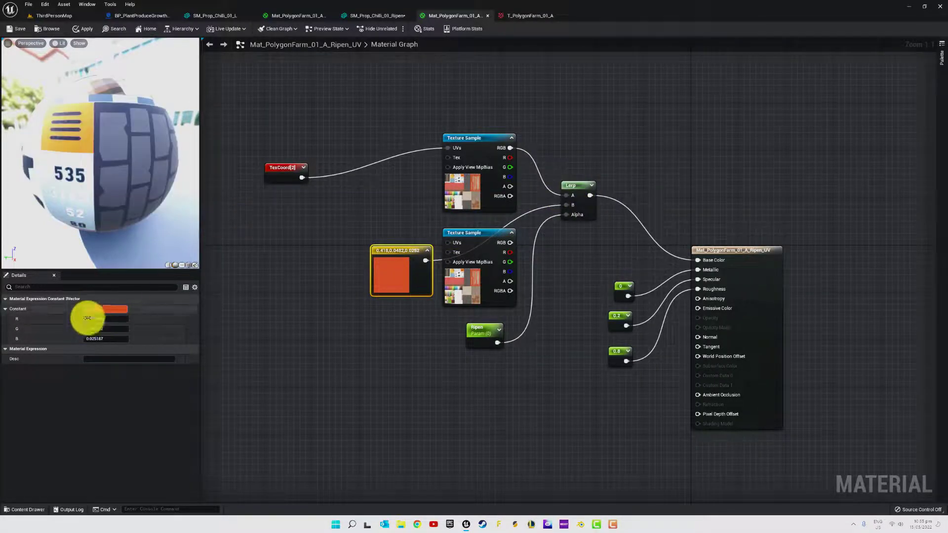
{"action": "left_click_drag", "start_coordinate": [87, 318], "coordinate": [95, 319]}
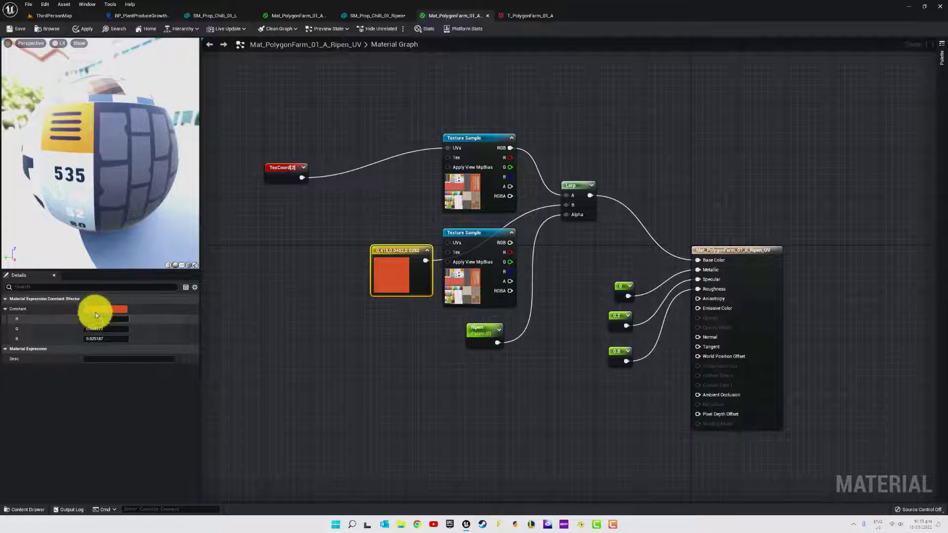
{"action": "left_click", "coordinate": [479, 322]}
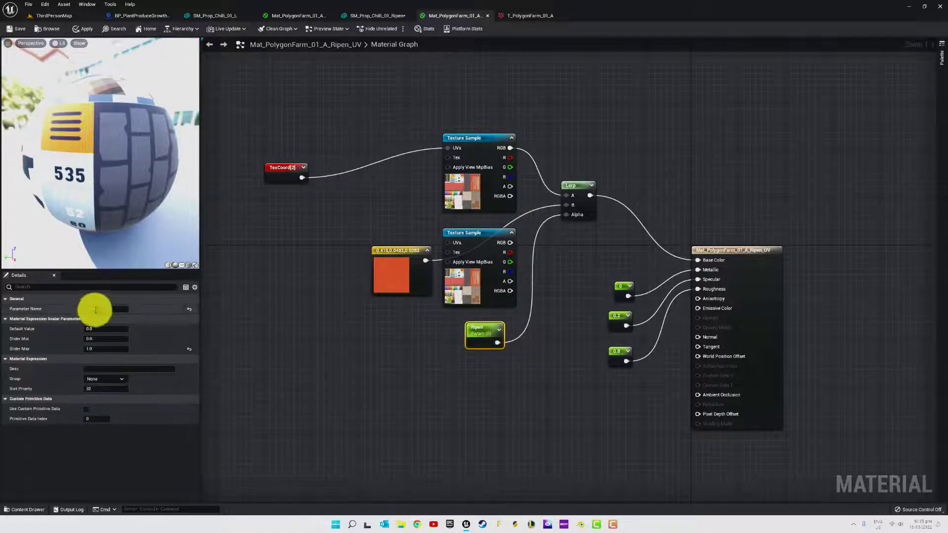
{"action": "left_click", "coordinate": [89, 330]}
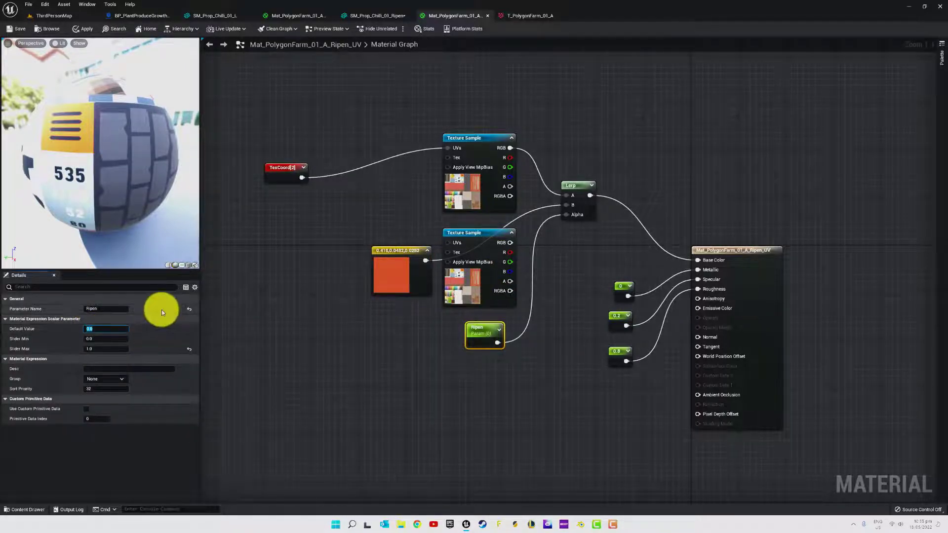
{"action": "type", "text": "0.4"}
{"action": "key", "text": "Return"}
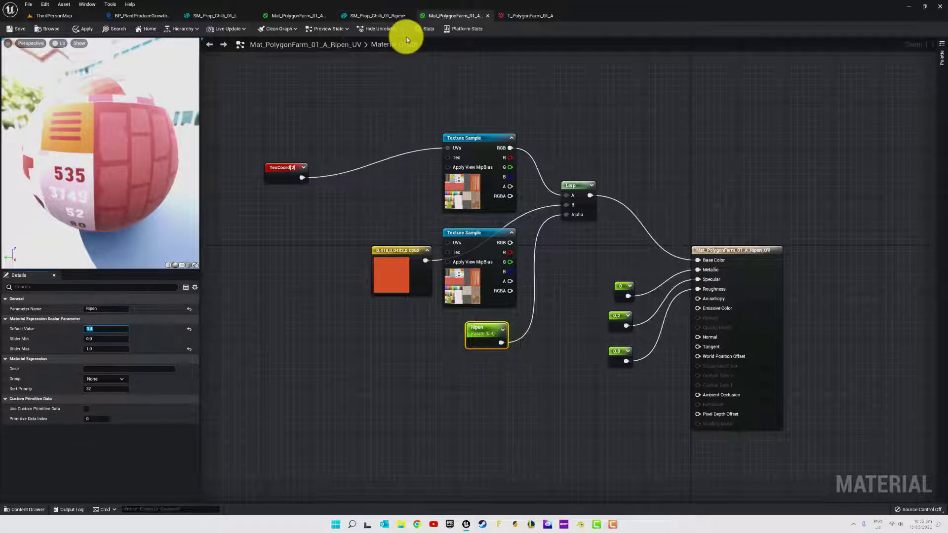
- Copy the orange-red Constant3Vector from Mat_PolygonFarm_01_A_Ripen_UV and paste it beside the black constant in Mat_PolygonFarm_01_A_Ripen
{"action": "left_click", "coordinate": [396, 251]}
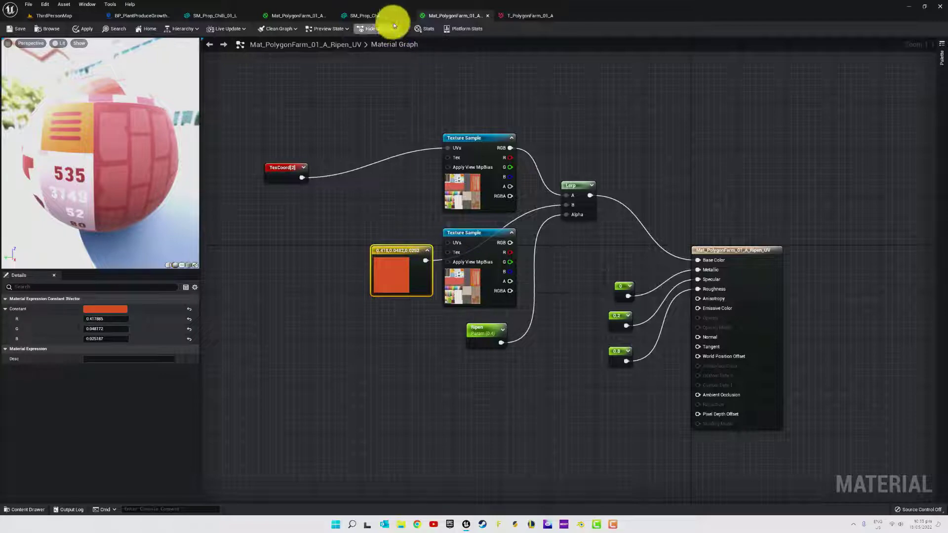
{"action": "left_click", "coordinate": [289, 15]}
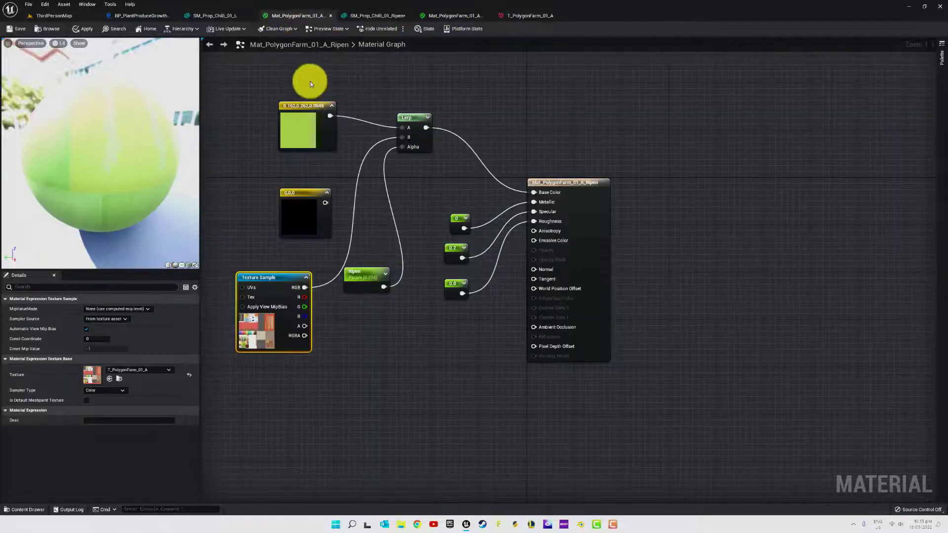
{"action": "right_click_drag", "start_coordinate": [310, 81], "coordinate": [396, 98]}
{"action": "double_click", "coordinate": [383, 239]}
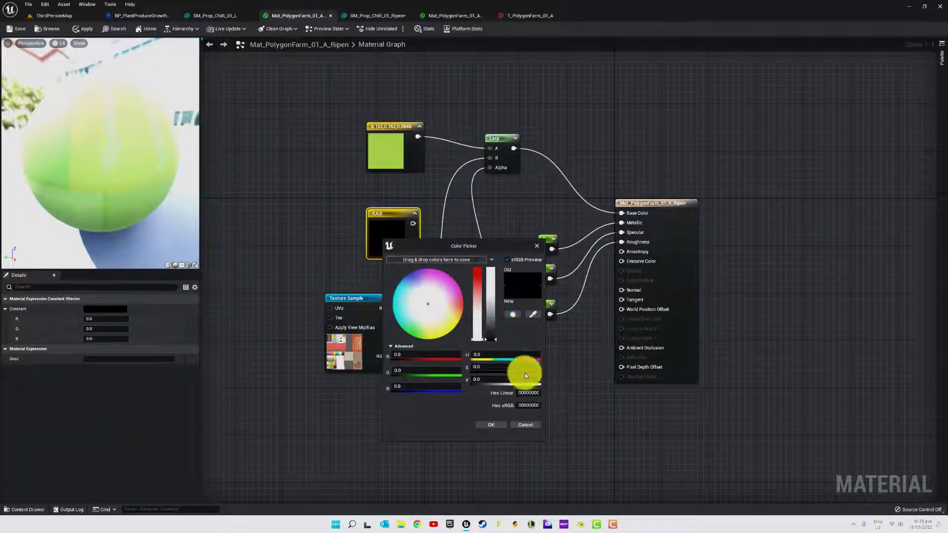
{"action": "left_click", "coordinate": [322, 191]}
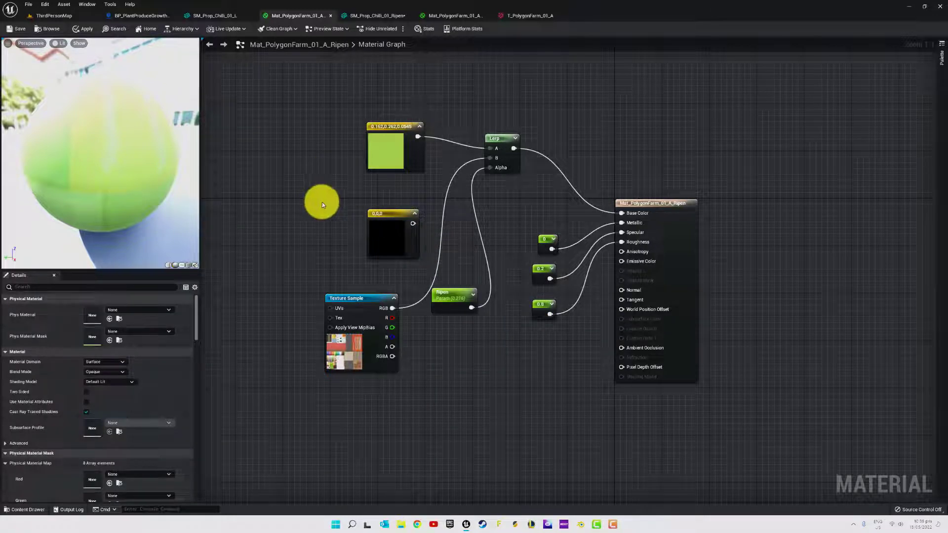
{"action": "key", "text": "ctrl+v"}
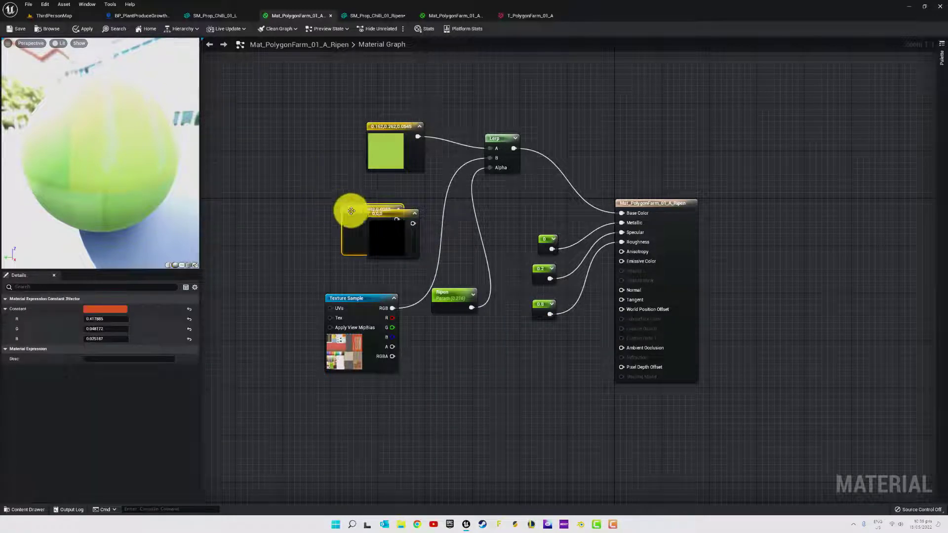
- Connect the pasted orange-red constant to Lerp B, replacing the black constant, and set the Ripen parameter's default value to 0.4
{"action": "left_click_drag", "start_coordinate": [364, 212], "coordinate": [492, 158]}
{"action": "left_click", "coordinate": [394, 212]}
{"action": "key", "text": "Delete"}
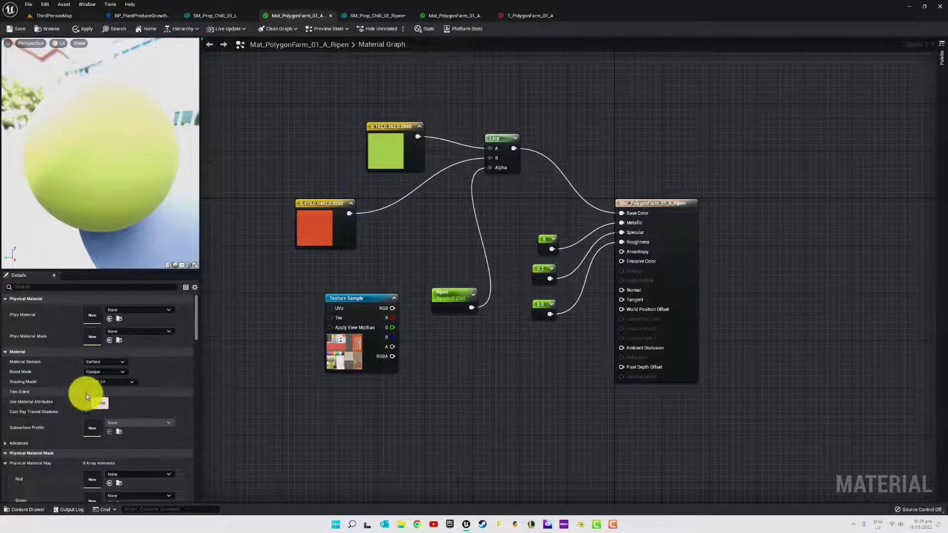
{"action": "left_click", "coordinate": [446, 296]}
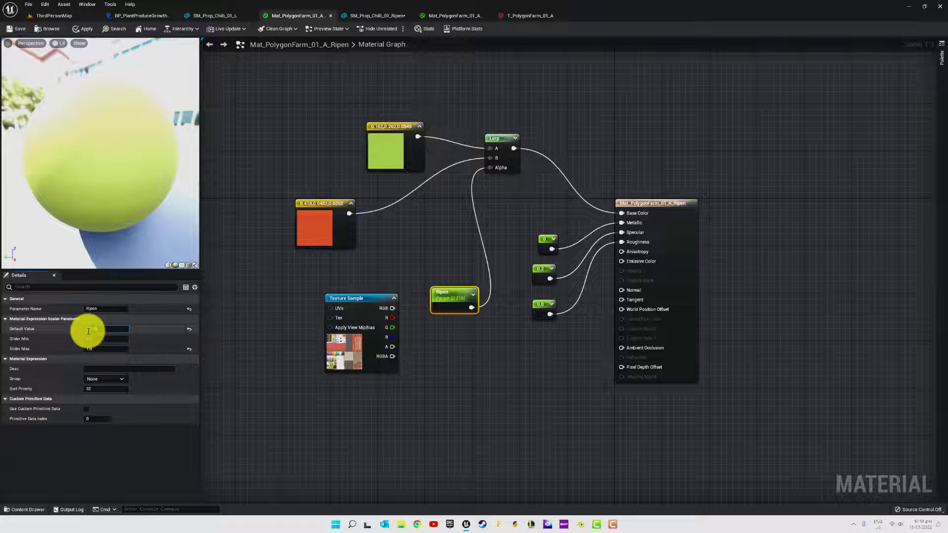
{"action": "key", "text": "Return"}
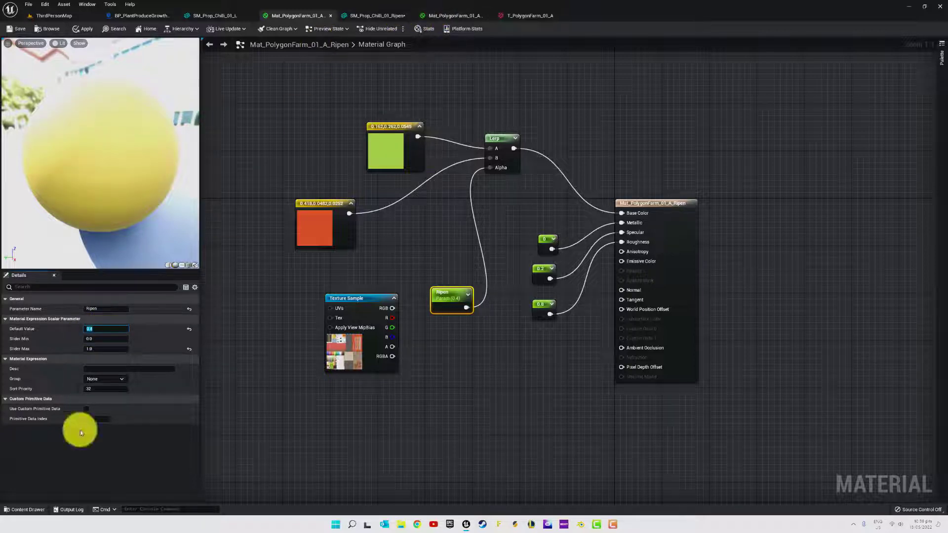
- Open BP_PlantProduceGrowthTest from the Plants Blueprints folder and inspect the two middle keys of the ProduceRipen timeline curve
{"action": "left_click", "coordinate": [20, 510]}
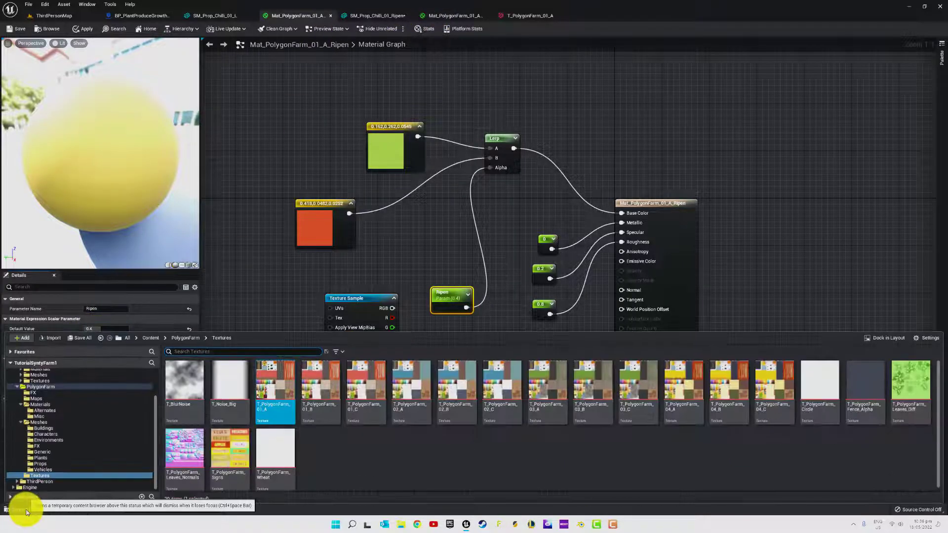
{"action": "scroll", "coordinate": [41, 398], "scroll_direction": "up", "scroll_amount": 4}
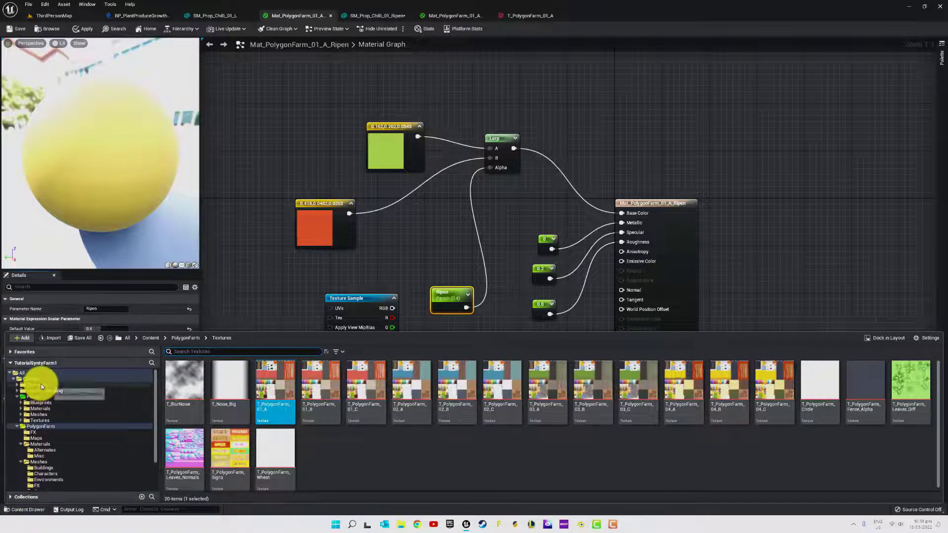
{"action": "left_click", "coordinate": [42, 403]}
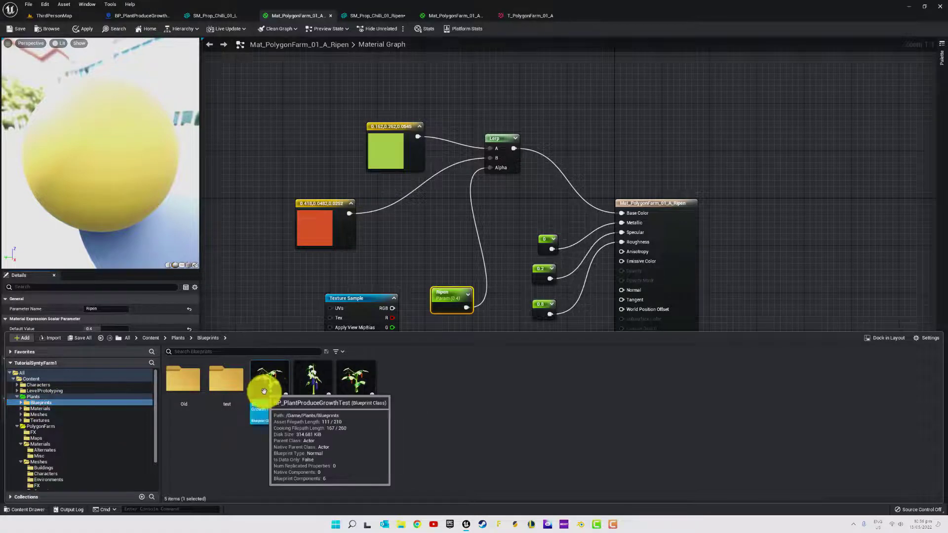
{"action": "double_click", "coordinate": [266, 387]}
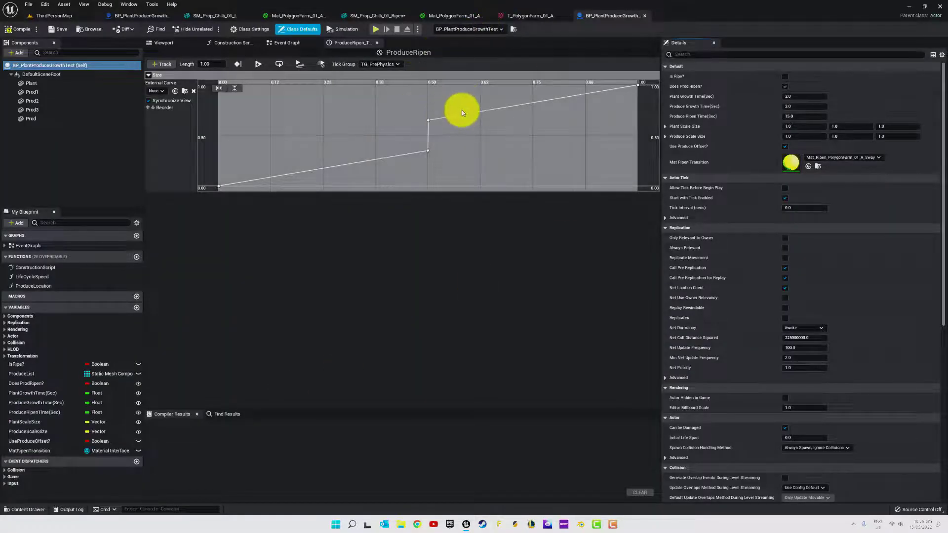
{"action": "left_click", "coordinate": [428, 151]}
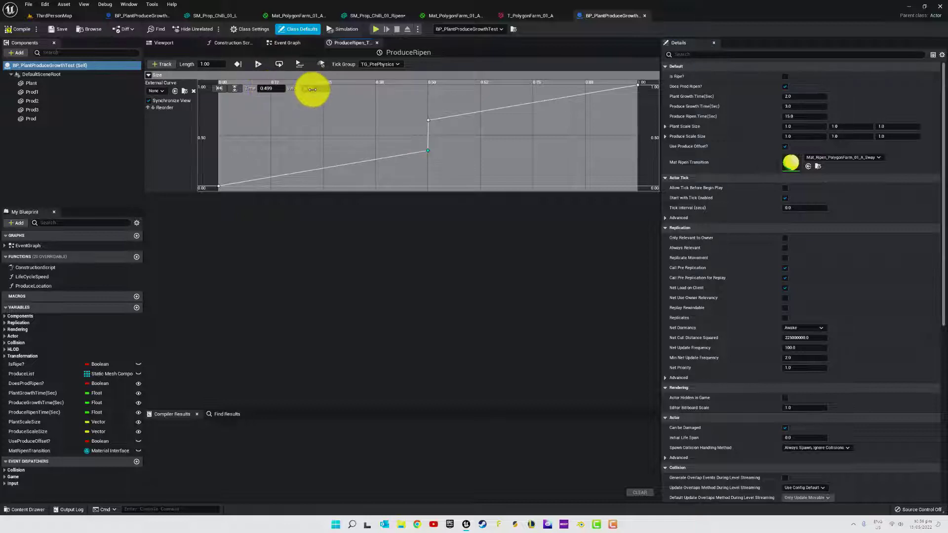
{"action": "left_click", "coordinate": [429, 120]}
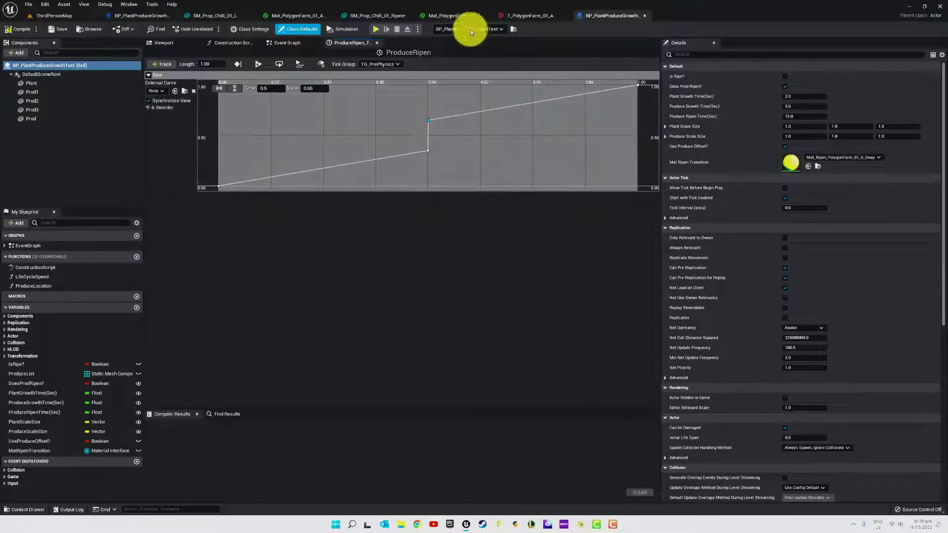
- Review the ripening chilli mesh and the UV material, and align the orange-red constant beneath the green one in Mat_PolygonFarm_01_A_Ripen
{"action": "left_click", "coordinate": [526, 15]}
{"action": "left_click", "coordinate": [375, 15]}
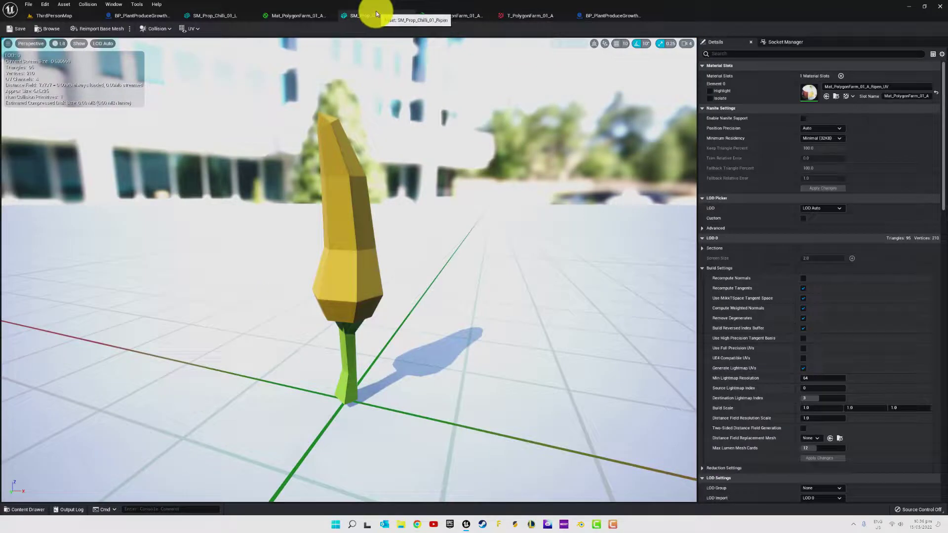
{"action": "left_click", "coordinate": [462, 13]}
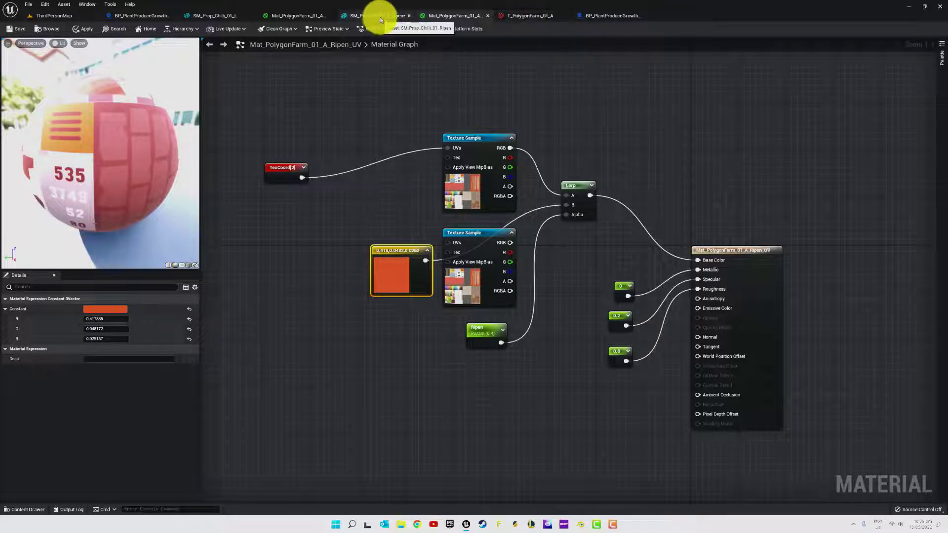
{"action": "left_click", "coordinate": [286, 16]}
{"action": "left_click_drag", "start_coordinate": [319, 212], "coordinate": [391, 212]}
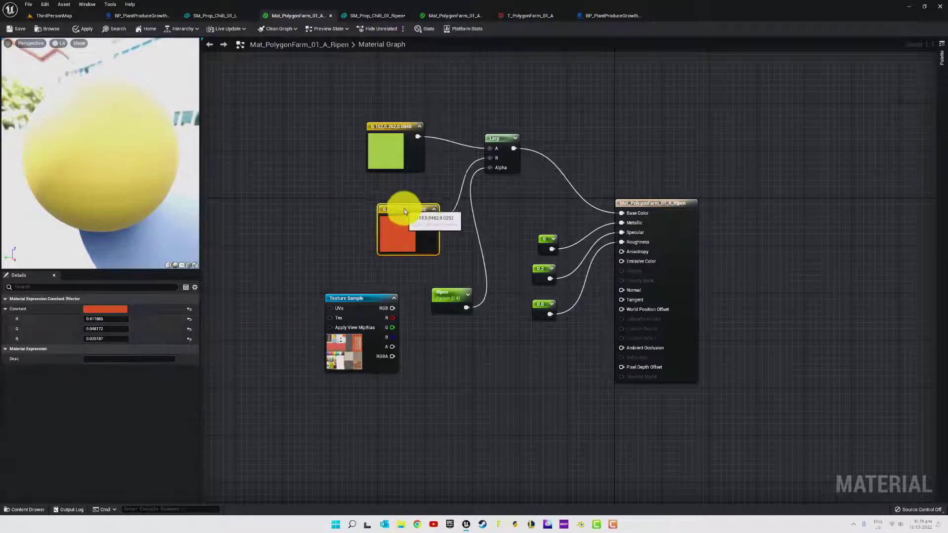
- Preview early ripening by setting the Ripen parameter's default value to 0.35 and 0.4
{"action": "left_click", "coordinate": [444, 294]}
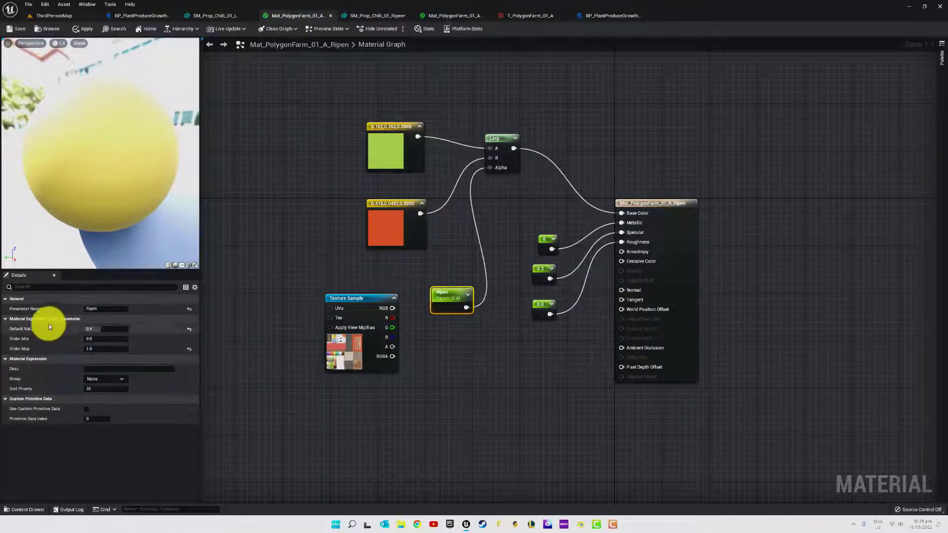
{"action": "left_click", "coordinate": [92, 328]}
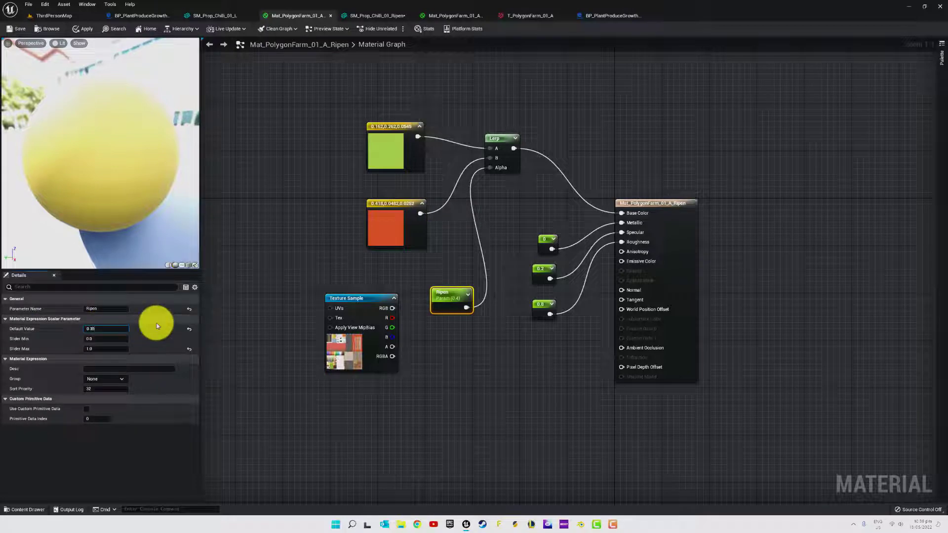
{"action": "type", "text": "0.35"}
{"action": "key", "text": "Return"}
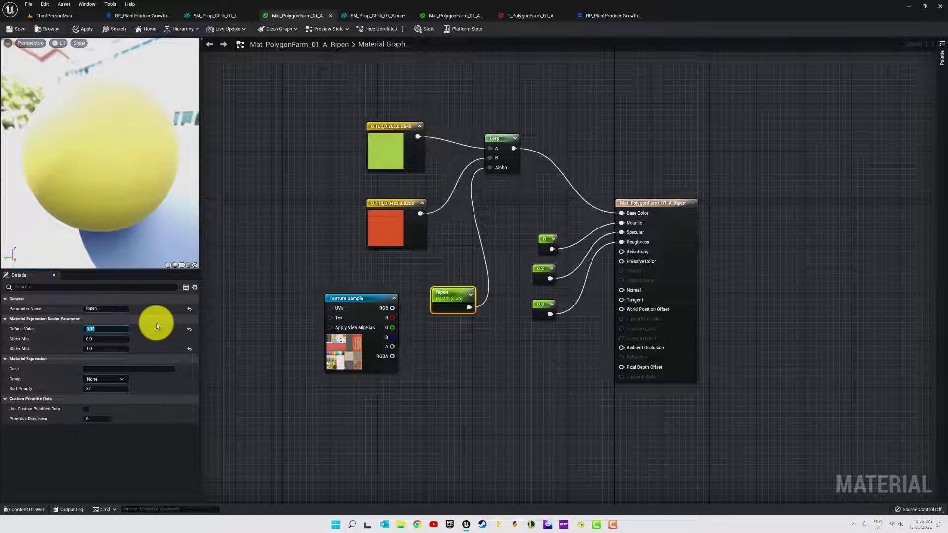
{"action": "type", "text": "0.4"}
{"action": "key", "text": "Return"}
- Raise the Ripen parameter's default value through 0.6 and 0.8 to 0.9, previewing the colour blend
{"action": "type", "text": "3"}
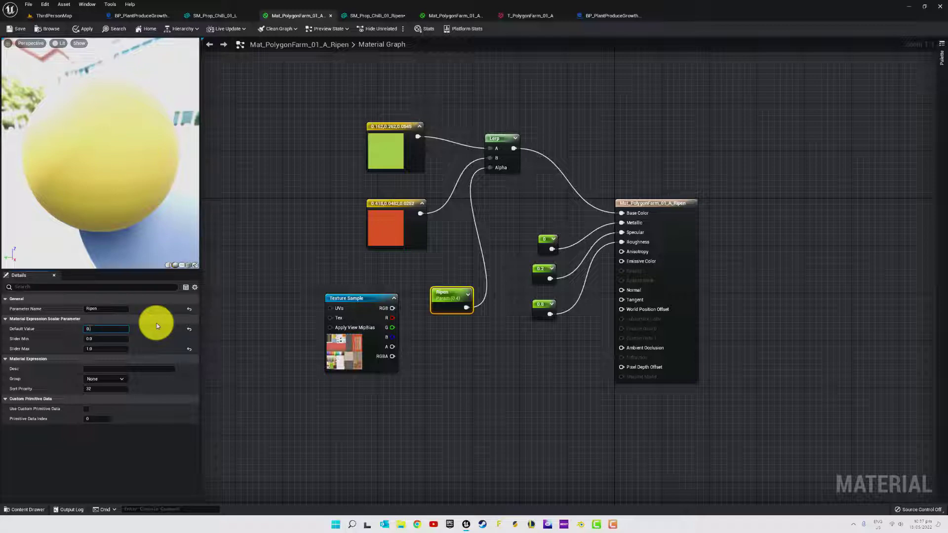
{"action": "key", "text": "Return"}
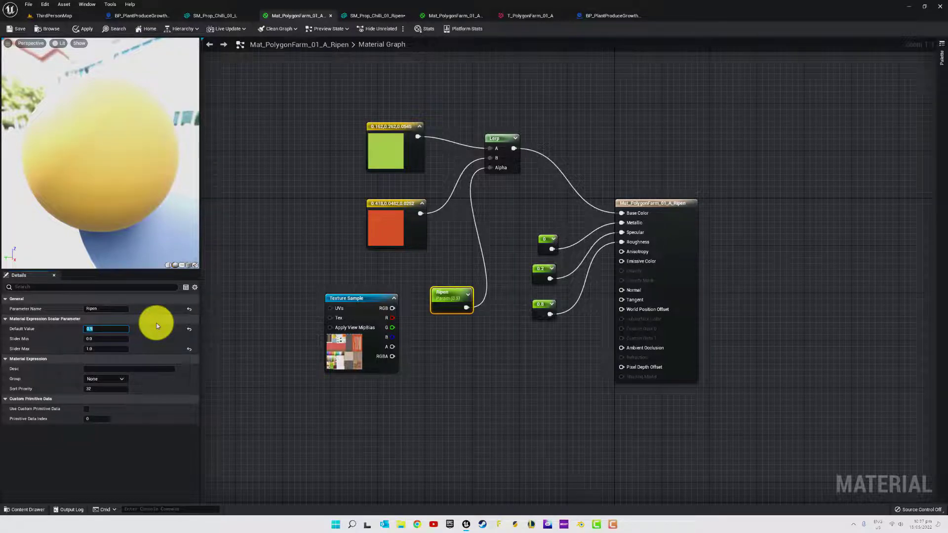
{"action": "type", "text": "0.6"}
{"action": "key", "text": "Return"}
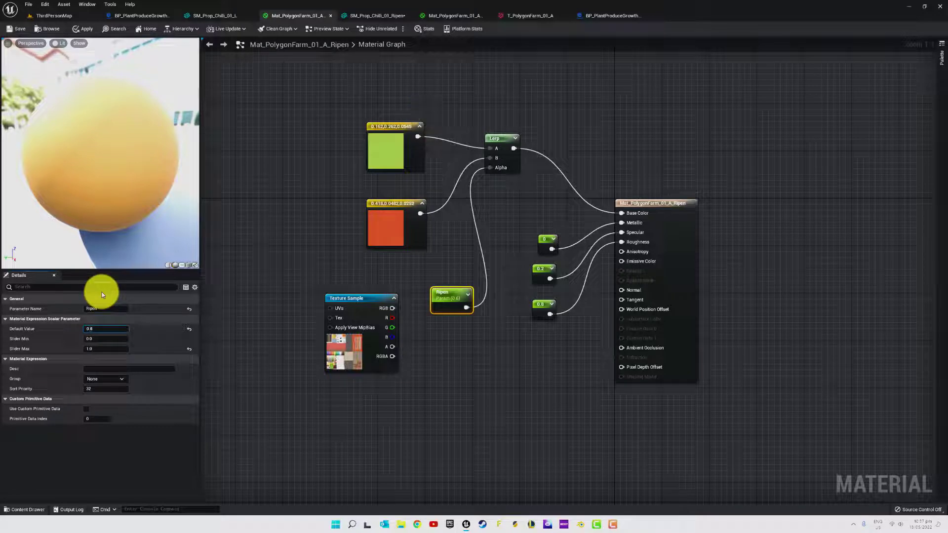
{"action": "type", "text": "0.8"}
{"action": "key", "text": "Return"}
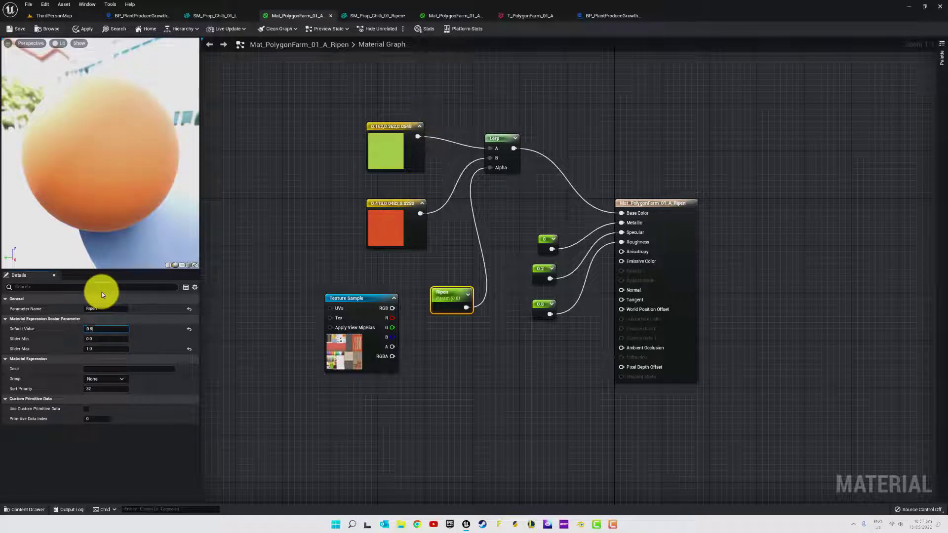
{"action": "type", "text": "0.9"}
{"action": "key", "text": "Return"}
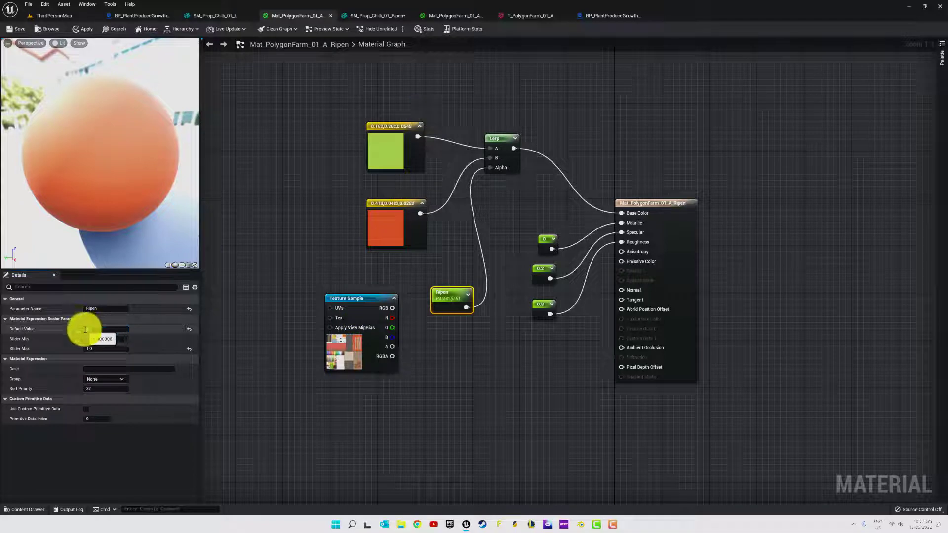
- Try a fully saturated orange (R 0.418, G 0.0563, B 0) for the orange-red constant and discard the colour change
{"action": "double_click", "coordinate": [383, 224]}
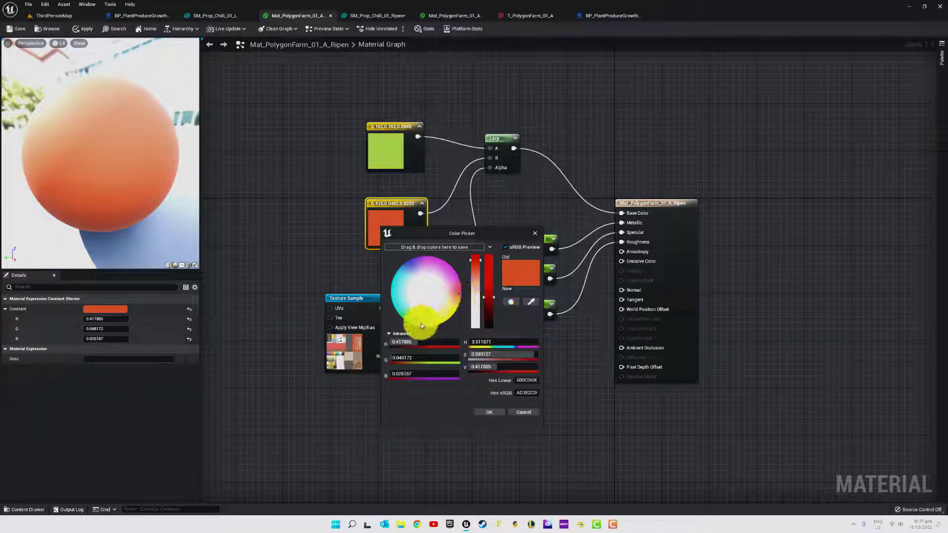
{"action": "left_click_drag", "start_coordinate": [421, 325], "coordinate": [484, 302]}
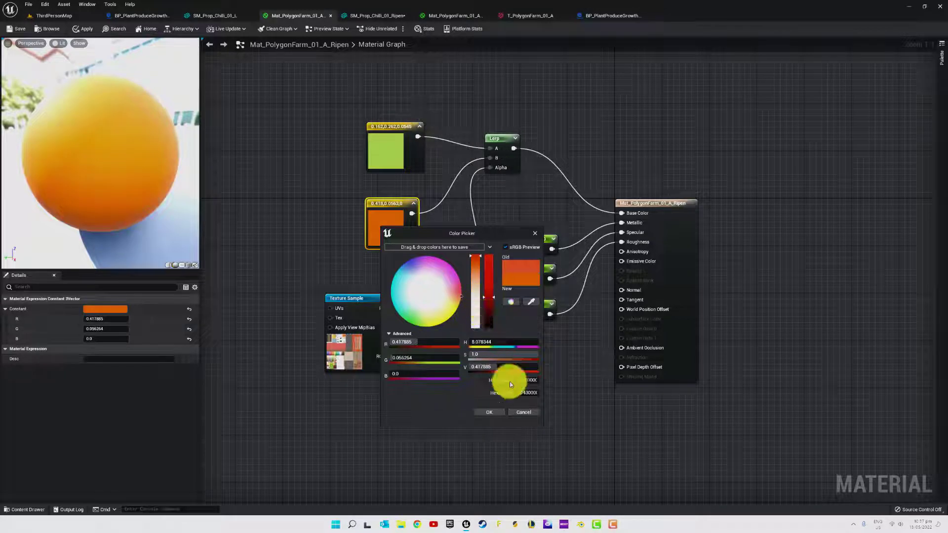
{"action": "left_click", "coordinate": [520, 411]}
{"action": "left_click", "coordinate": [352, 246]}
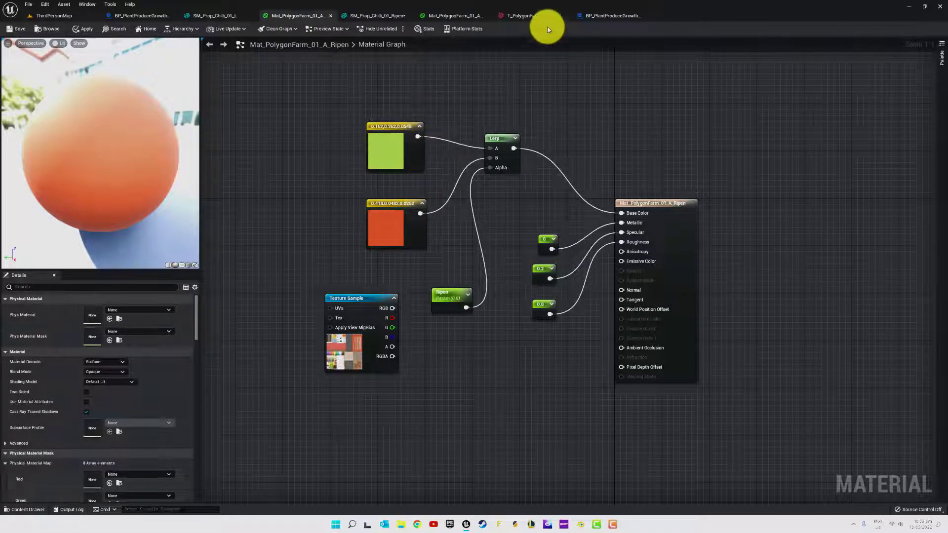
- Return to the UV material, switch to the Blender file with the red chilli, and enter Edit Mode on SM_Prop_Chilli_01_L
{"action": "left_click", "coordinate": [443, 16]}
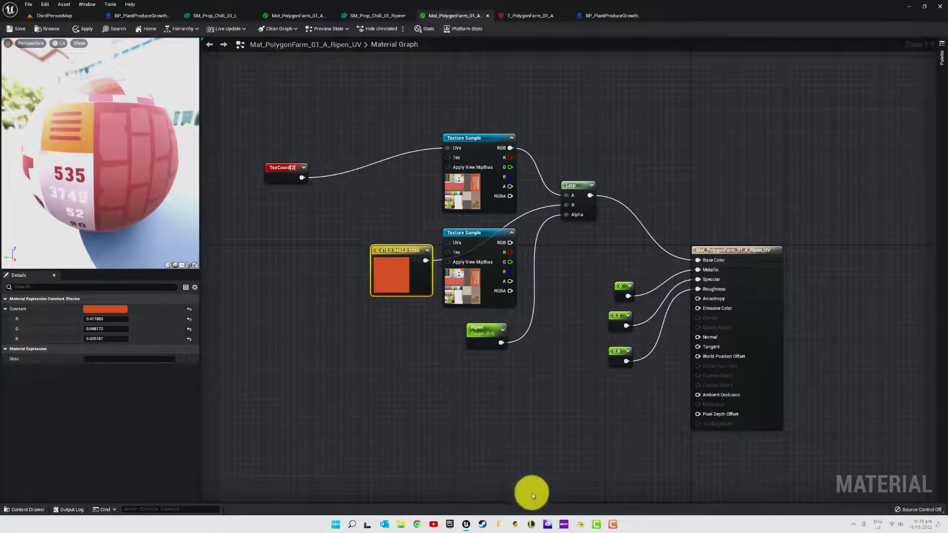
{"action": "mouse_move", "coordinate": [562, 527]}
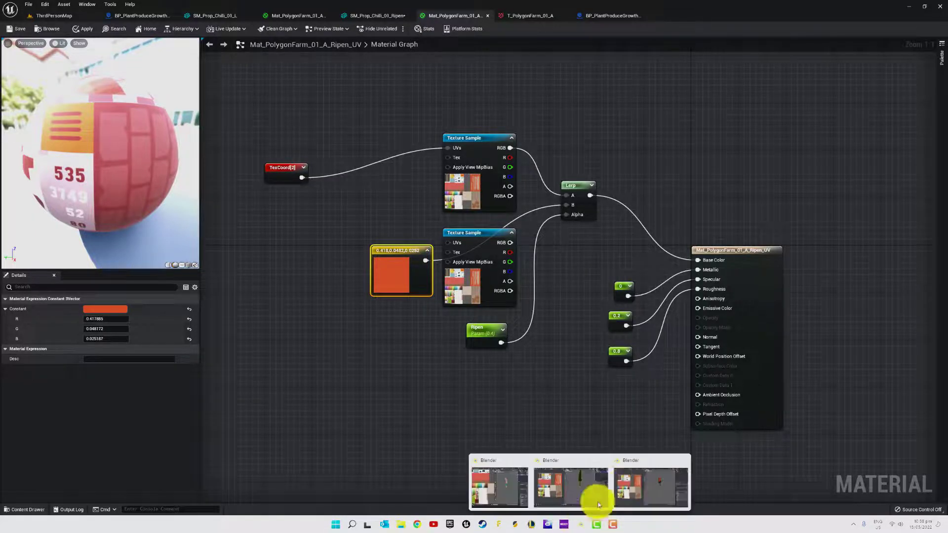
{"action": "left_click", "coordinate": [623, 485]}
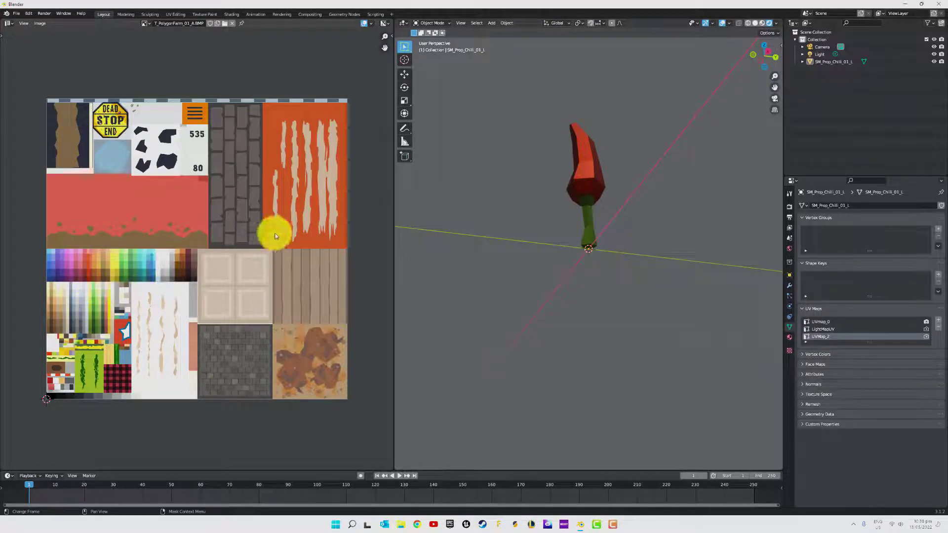
{"action": "left_click", "coordinate": [594, 166]}
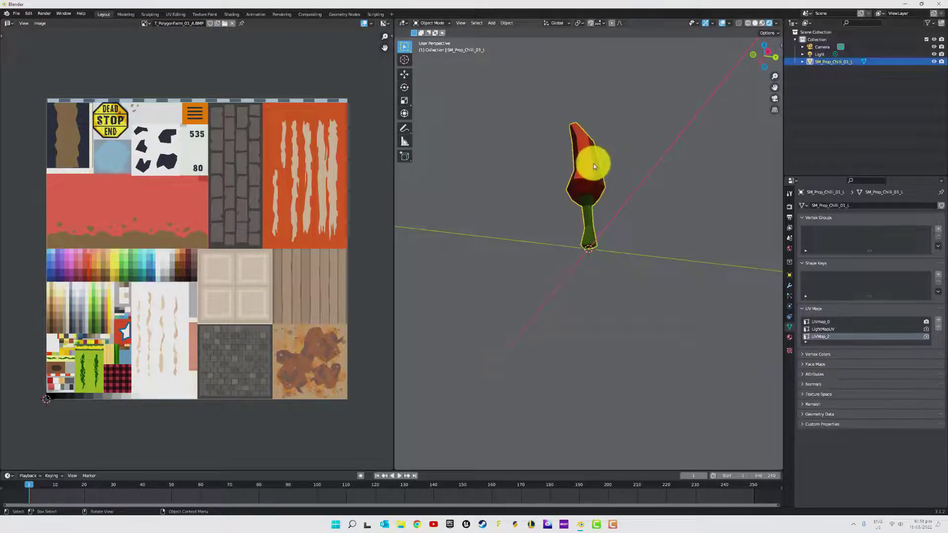
{"action": "key", "text": "Tab"}
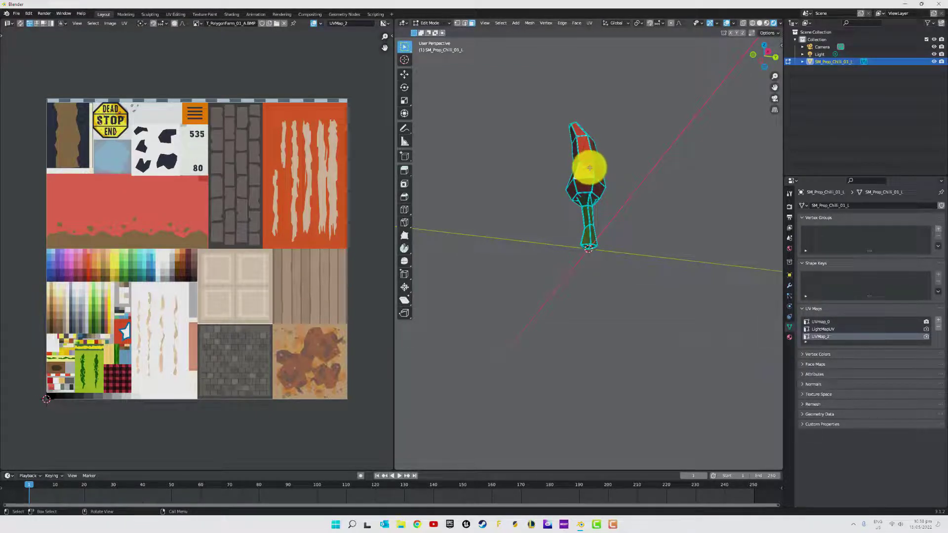
- Select one face on the chilli's red body, move its UVMap_2 coordinates over the palette swatches, and deselect the face
{"action": "left_click", "coordinate": [589, 168]}
{"action": "key", "text": "g"}
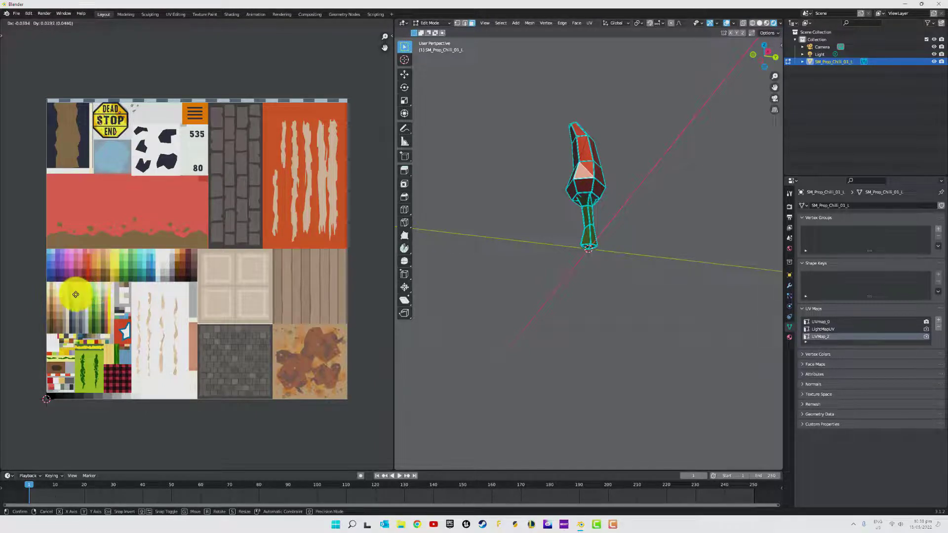
{"action": "left_click", "coordinate": [74, 294]}
{"action": "left_click", "coordinate": [543, 229]}
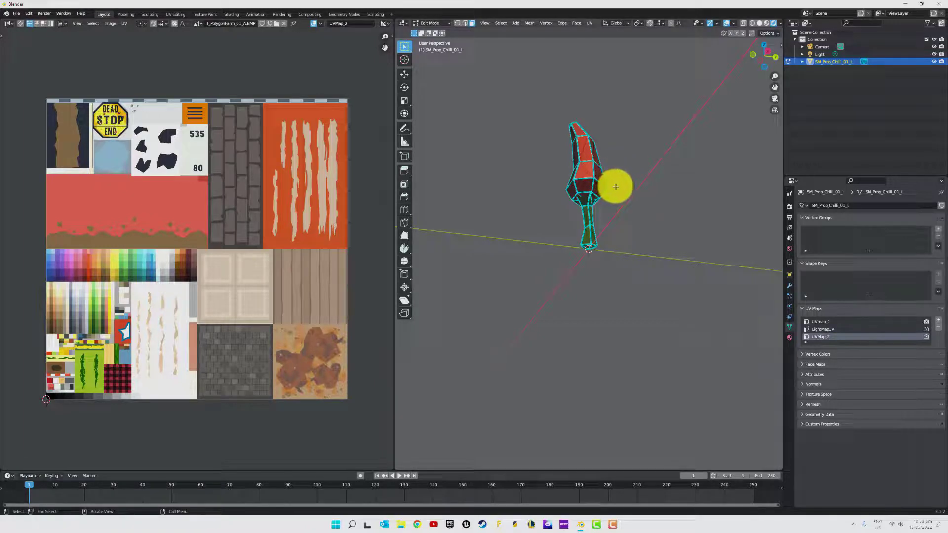
- Select all the chilli's faces and move their UVMap_2 coordinates from the green swatches onto the dark brown swatches of the palette texture
{"action": "key", "text": "a"}
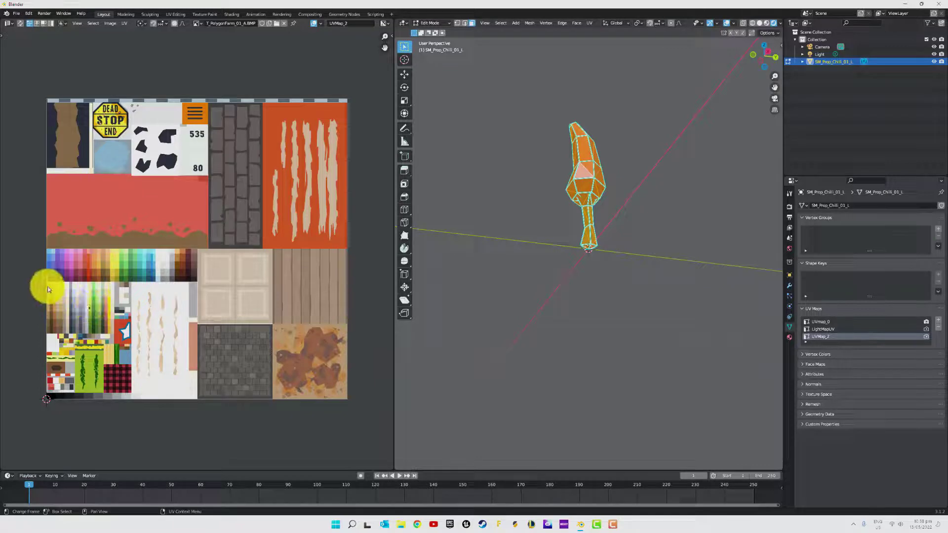
{"action": "left_click_drag", "start_coordinate": [51, 285], "coordinate": [105, 315]}
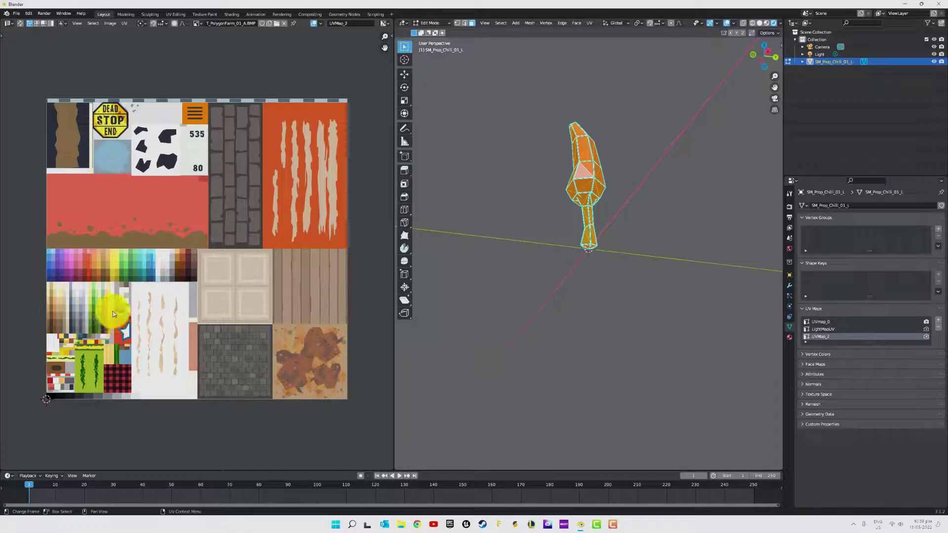
{"action": "key", "text": "g"}
{"action": "left_click_drag", "start_coordinate": [179, 277], "coordinate": [202, 267]}
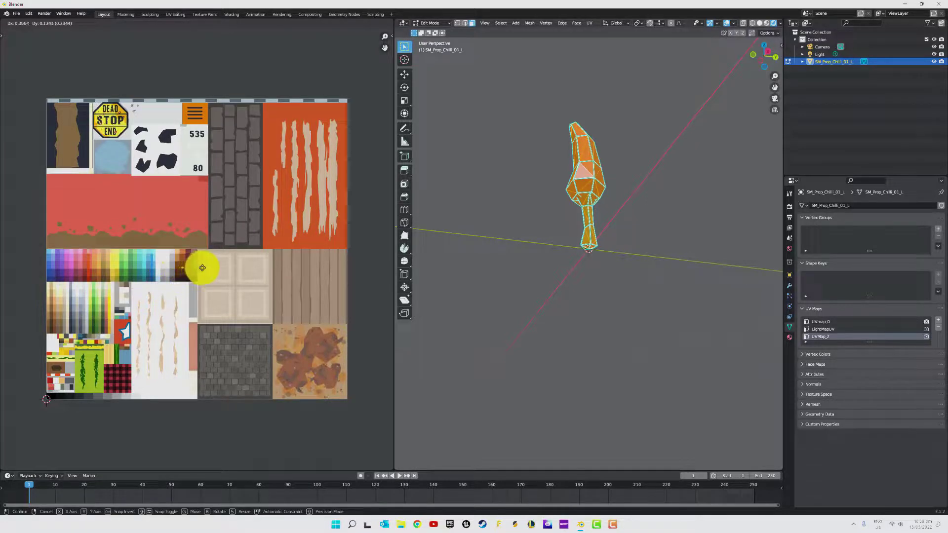
{"action": "left_click", "coordinate": [210, 268]}
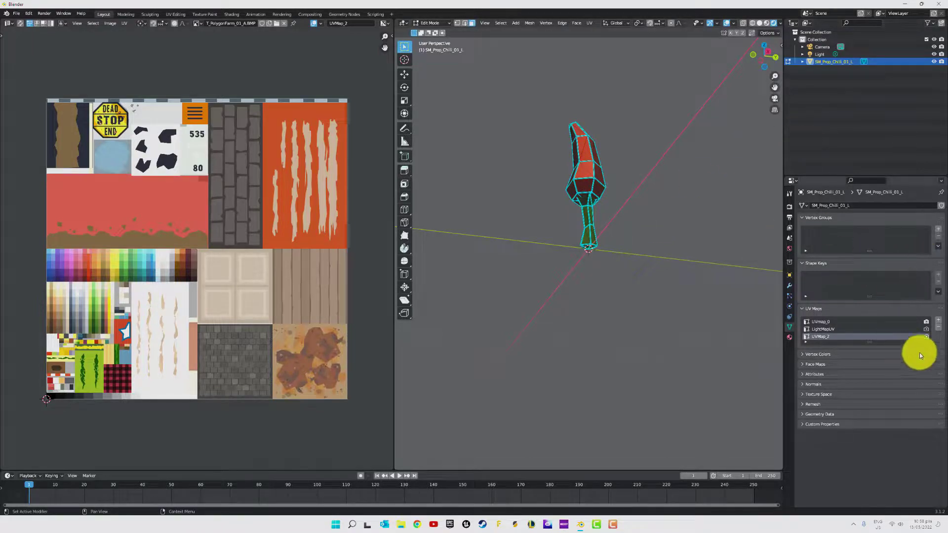
- Make UVMap_2 the active render UV map, return to Object Mode, and inspect the recoloured chilli from another side
{"action": "left_click", "coordinate": [926, 337]}
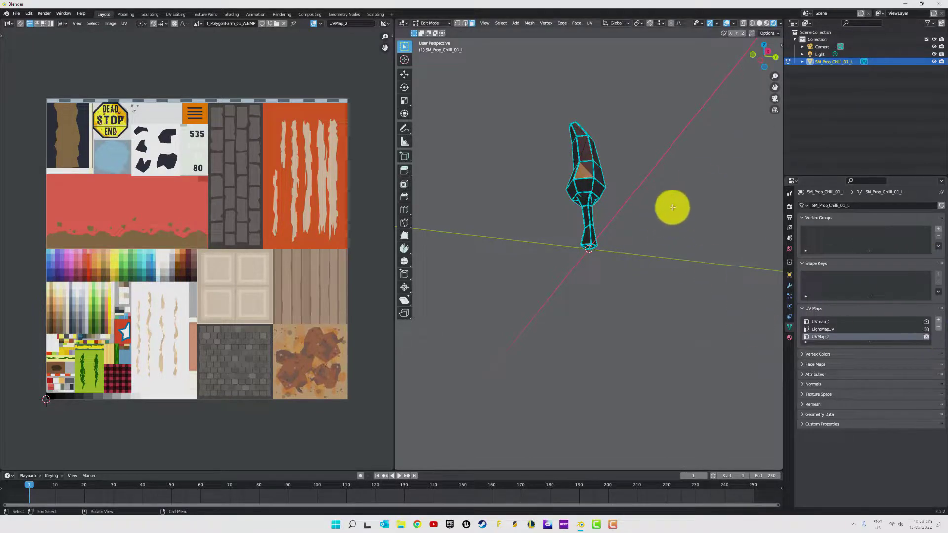
{"action": "key", "text": "Tab"}
{"action": "right_click", "coordinate": [671, 218]}
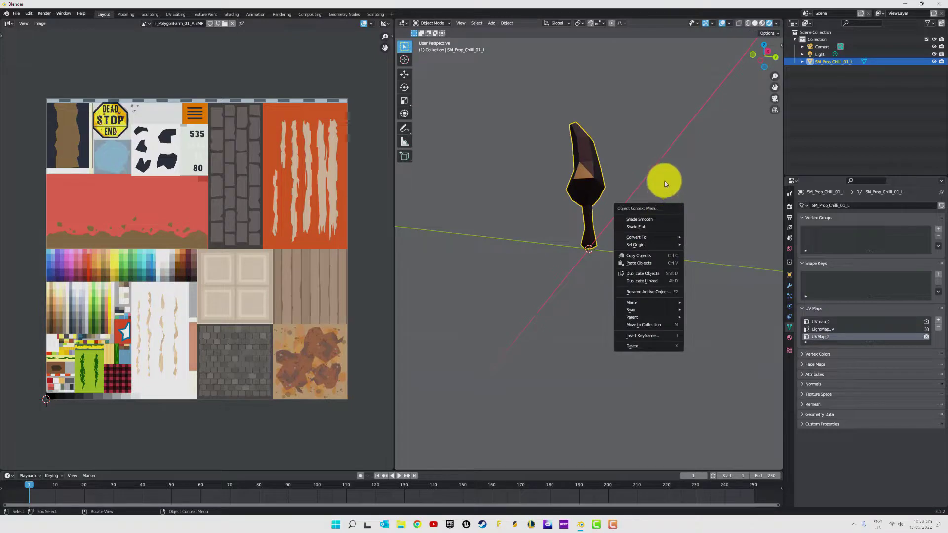
{"action": "middle_click_drag", "start_coordinate": [673, 180], "coordinate": [525, 209]}
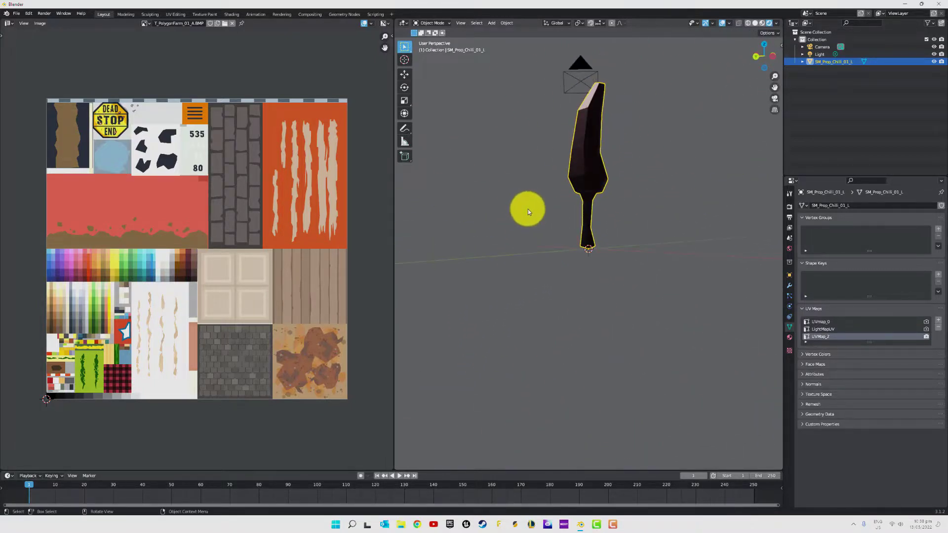